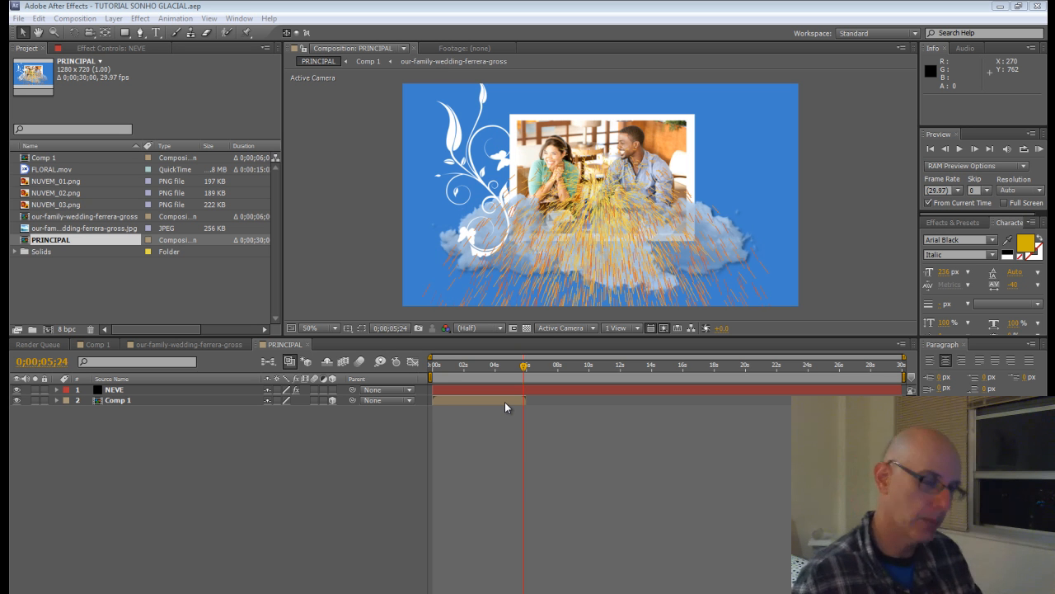
# Copy the NEVE layer from PRINCIPAL into Comp 1 and place it beneath all the other layers
pyautogui.click(546, 393)
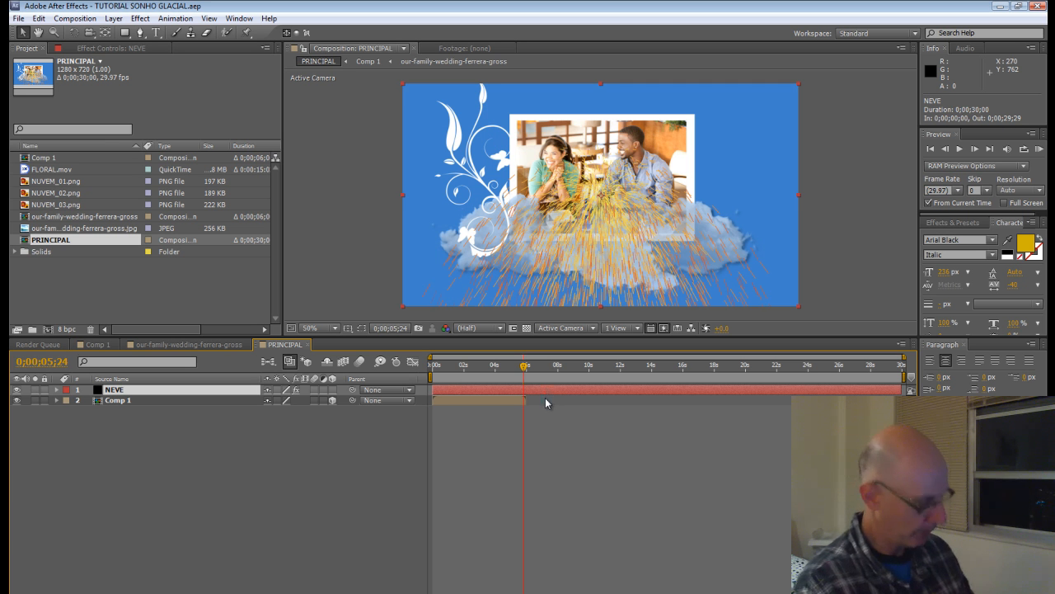
pyautogui.click(497, 399)
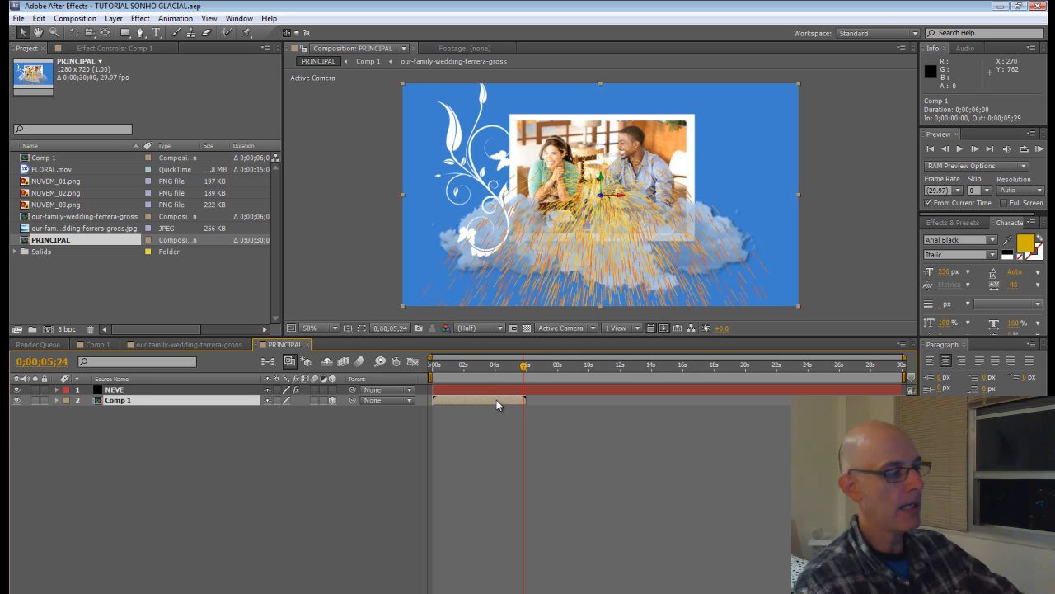
pyautogui.doubleClick(496, 401)
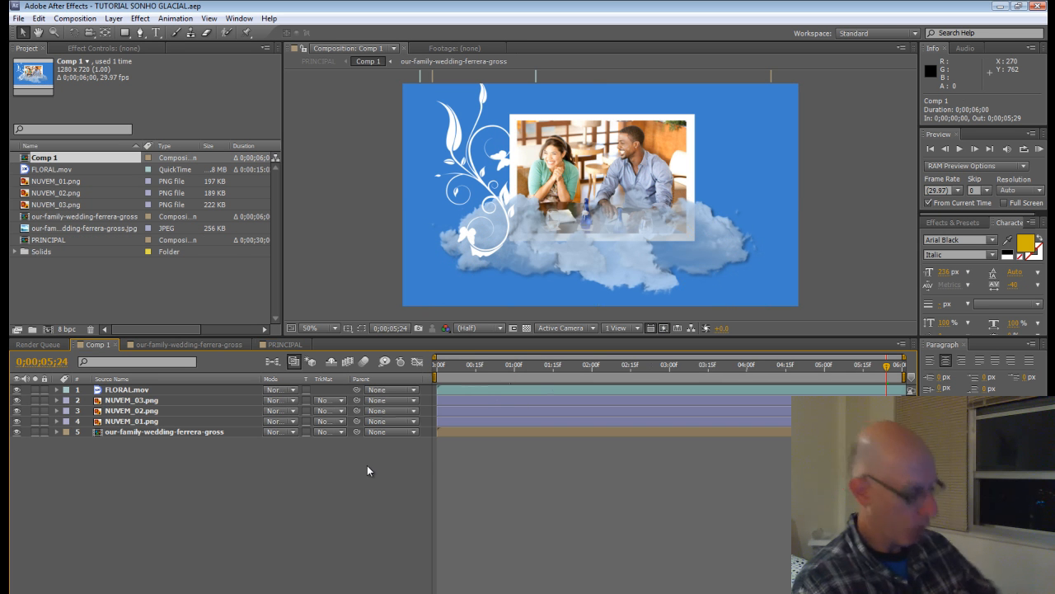
pyautogui.hotkey('ctrl', 'v')
pyautogui.moveTo(195, 389); pyautogui.dragTo(196, 456)
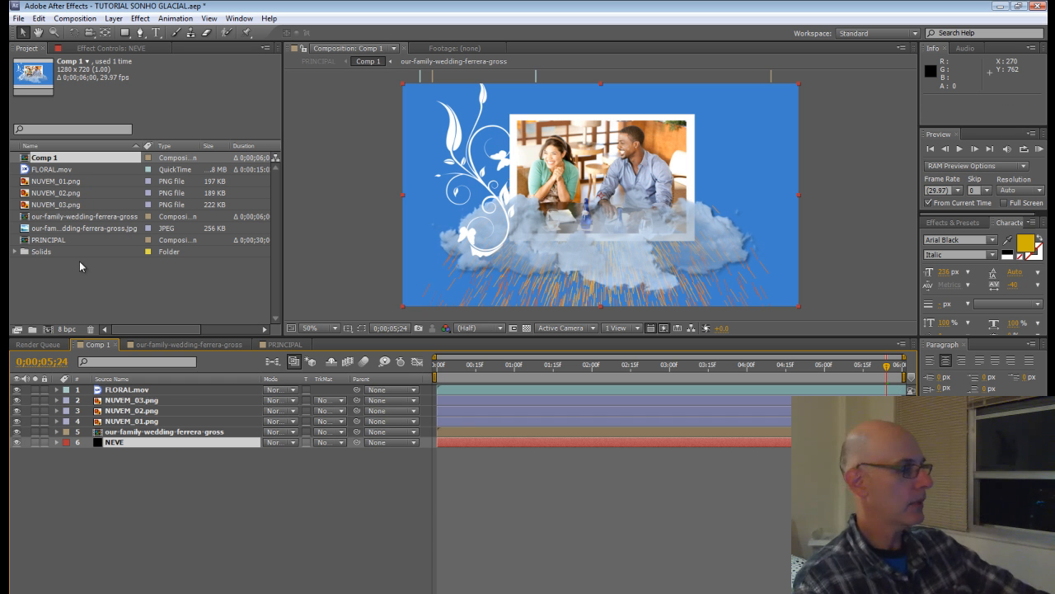
# Set the Longevity of the NEVE layer's CC Particle World effect to 6 seconds
pyautogui.click(111, 48)
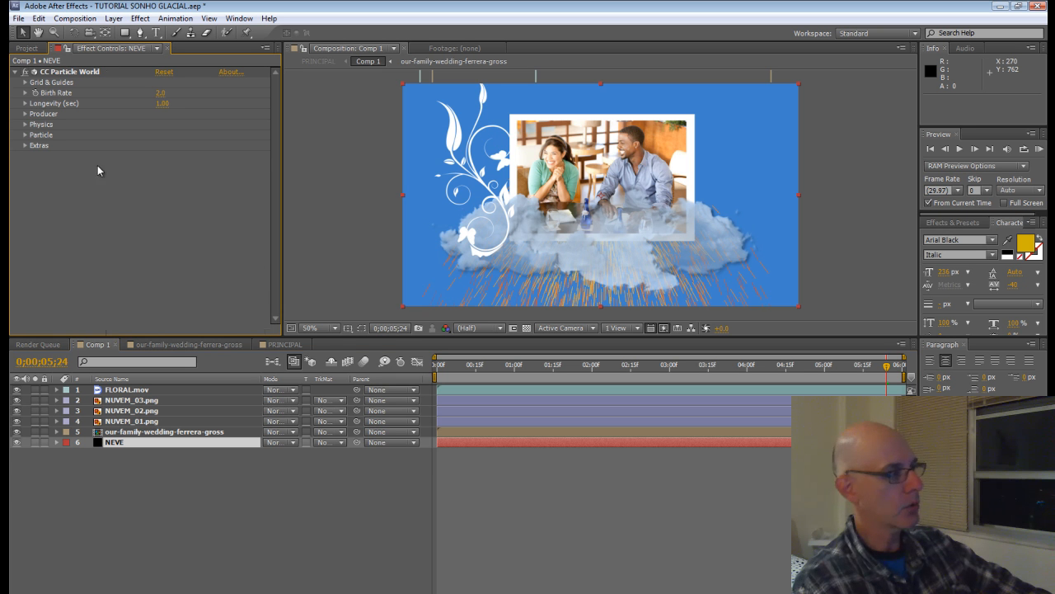
pyautogui.click(161, 104)
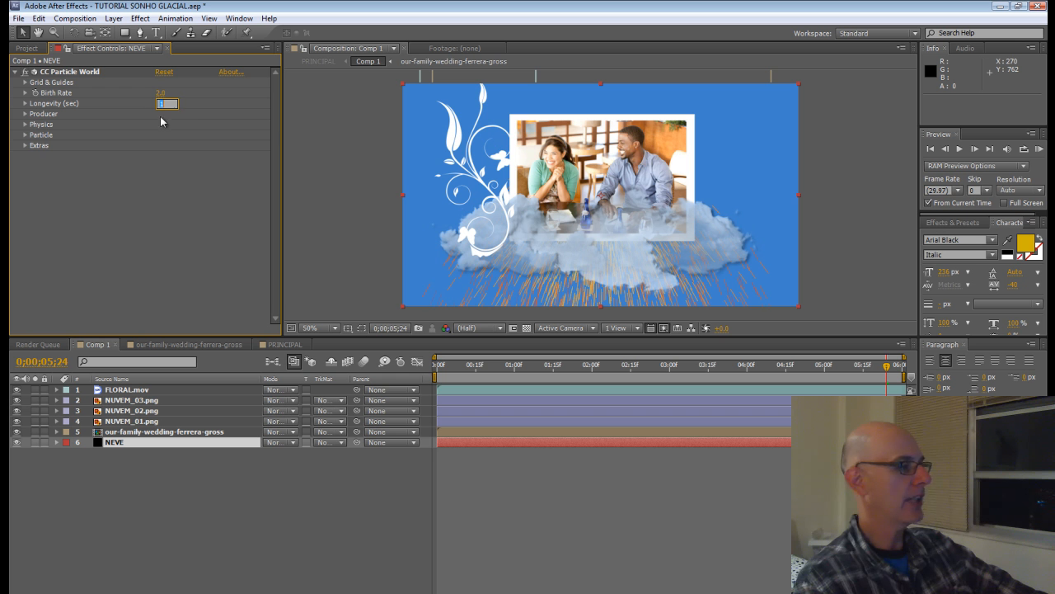
pyautogui.write('6')
pyautogui.press('Return')
pyautogui.press('Return')
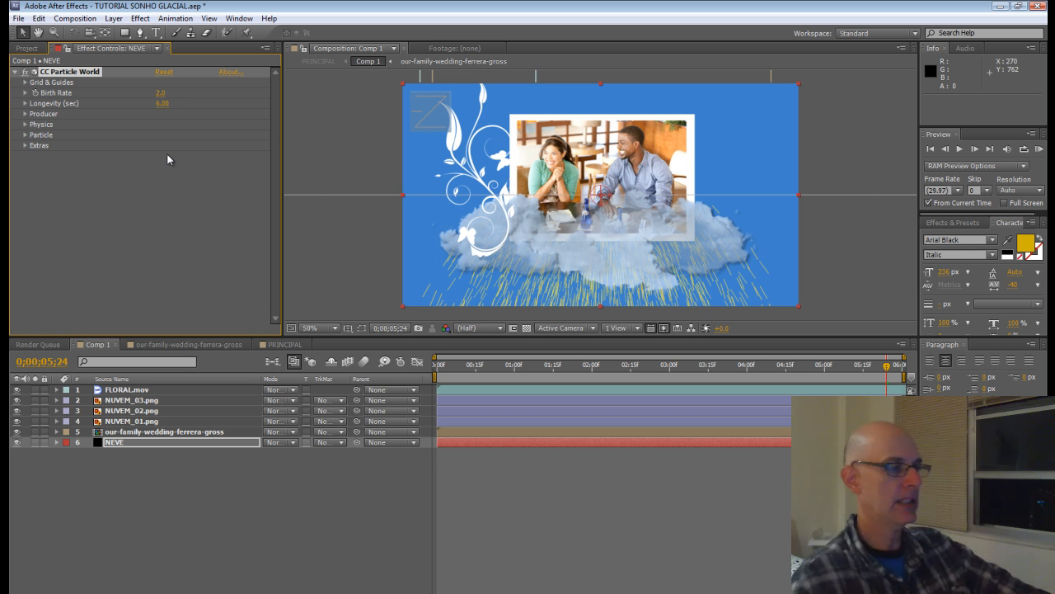
# In the particle physics, set the Velocity to 0 and the Gravity to 0.1
pyautogui.click(26, 124)
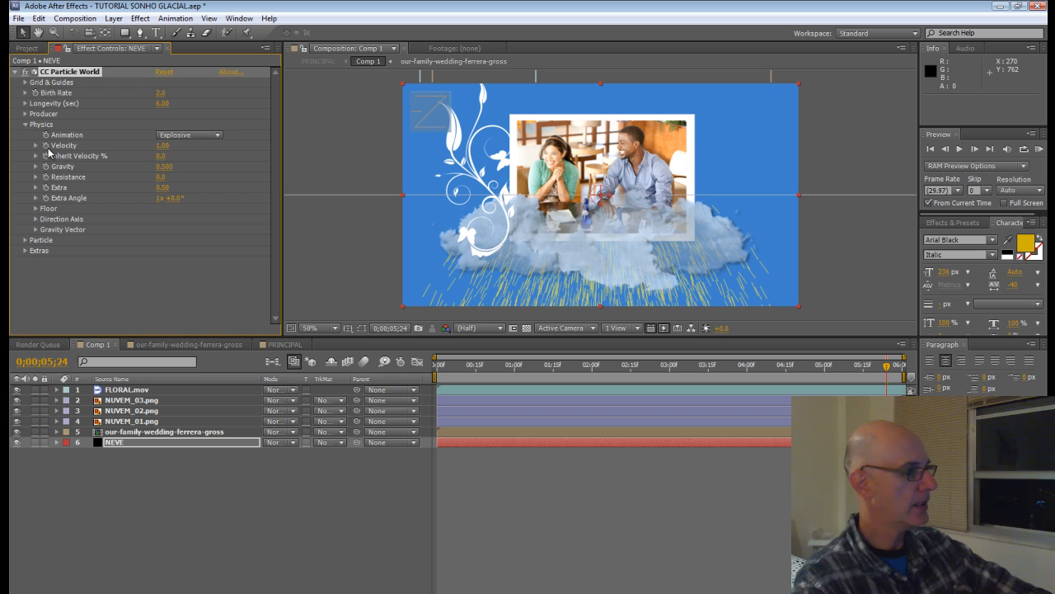
pyautogui.click(163, 145)
pyautogui.write('0')
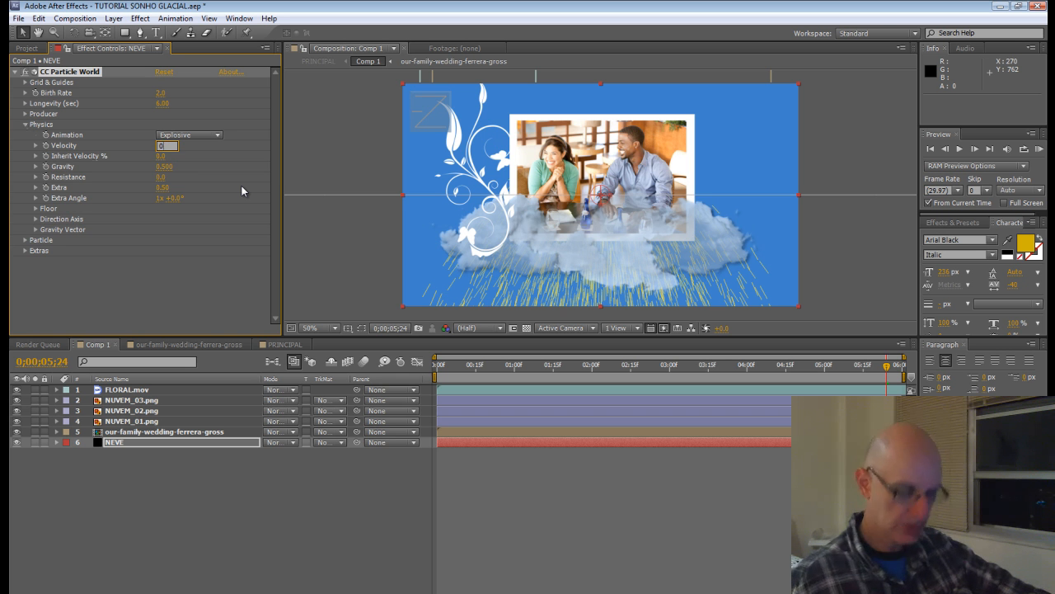
pyautogui.press('Return')
pyautogui.click(163, 166)
pyautogui.write('0')
pyautogui.press('Return')
pyautogui.click(167, 167)
pyautogui.write('0.1')
pyautogui.press('Return')
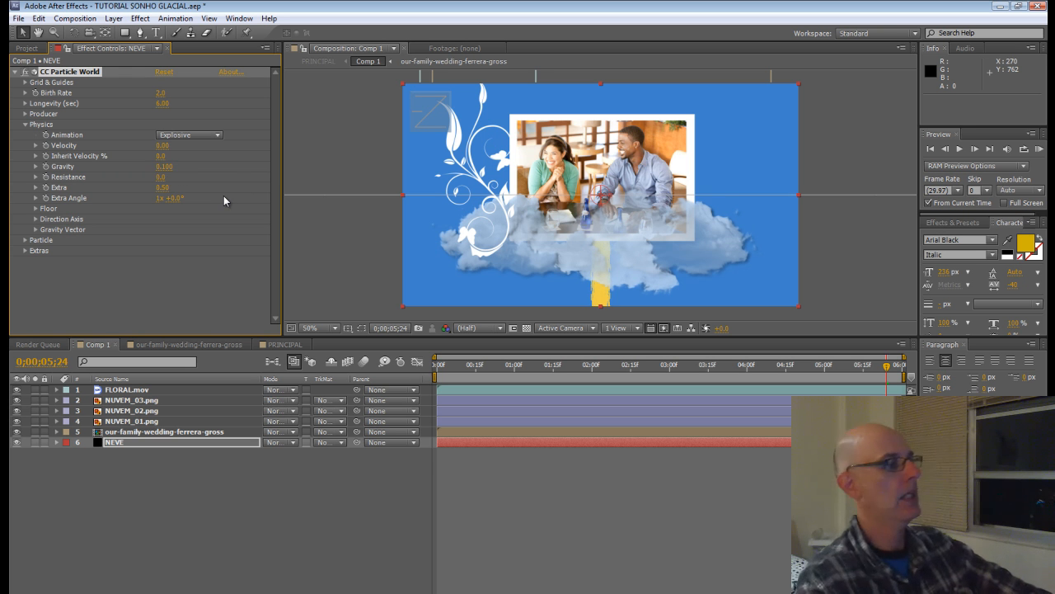
# Spread the particle producer to Radius X 0.325 and Radius Y 0.075, and lower it to Position Y 0.05
pyautogui.click(26, 114)
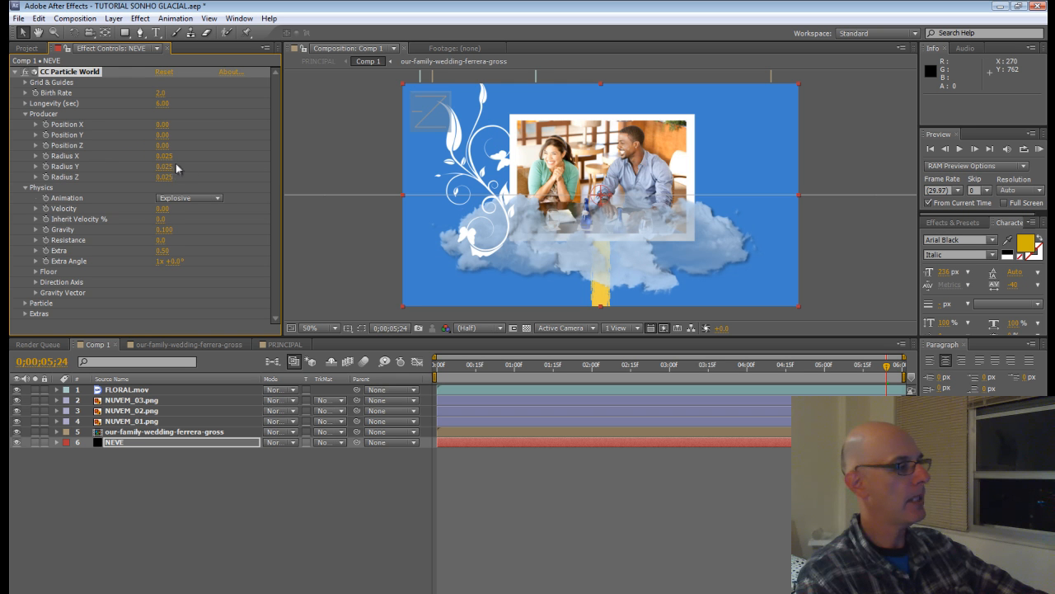
pyautogui.moveTo(164, 156)
pyautogui.mouseDown()
pyautogui.moveTo(186, 156)
pyautogui.moveTo(179, 170)
pyautogui.mouseUp()
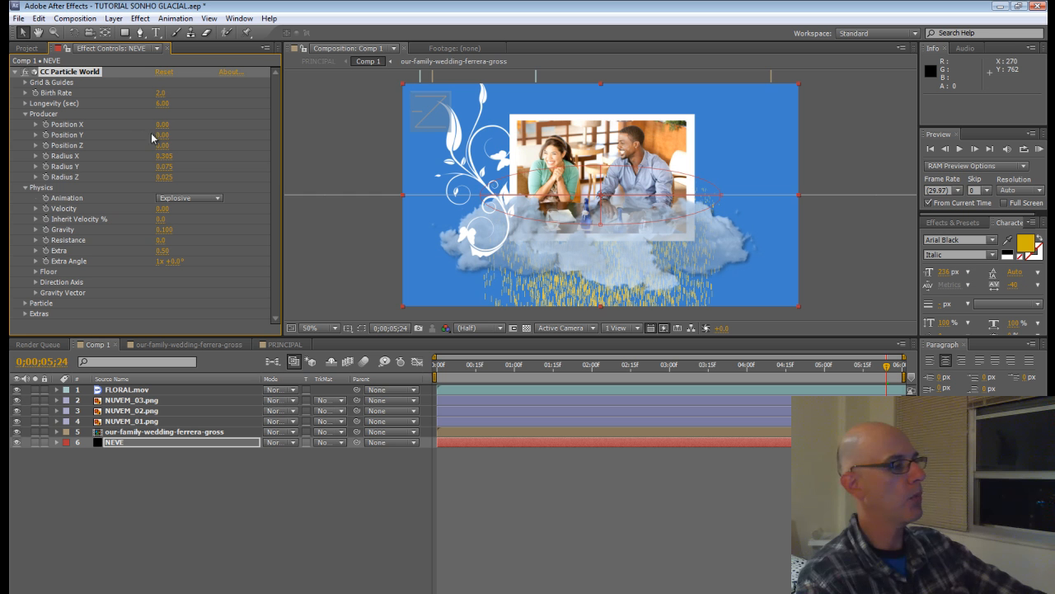
pyautogui.moveTo(162, 140); pyautogui.dragTo(165, 136)
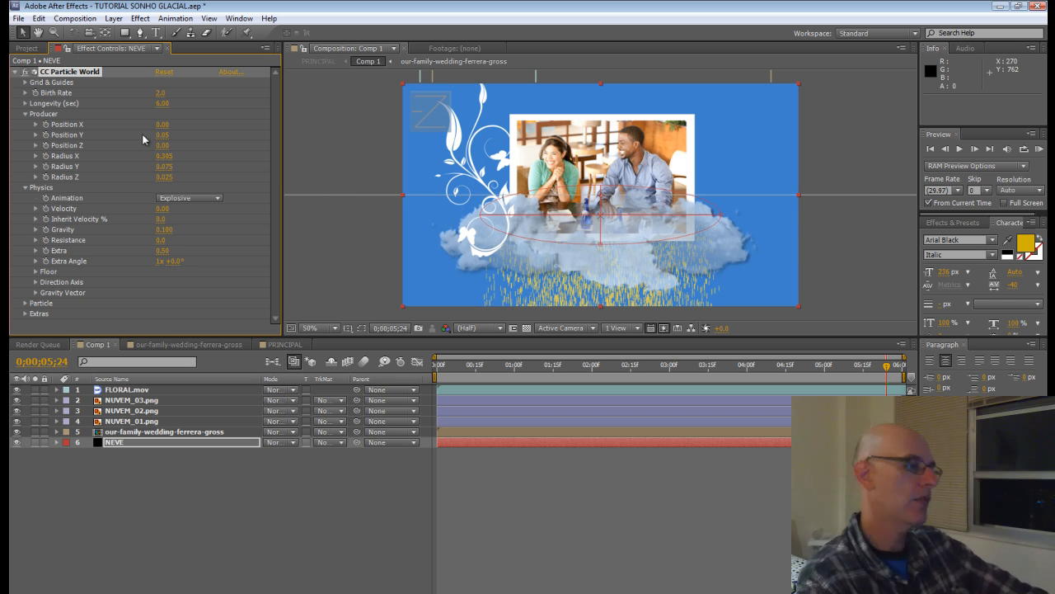
pyautogui.moveTo(166, 156); pyautogui.dragTo(168, 155)
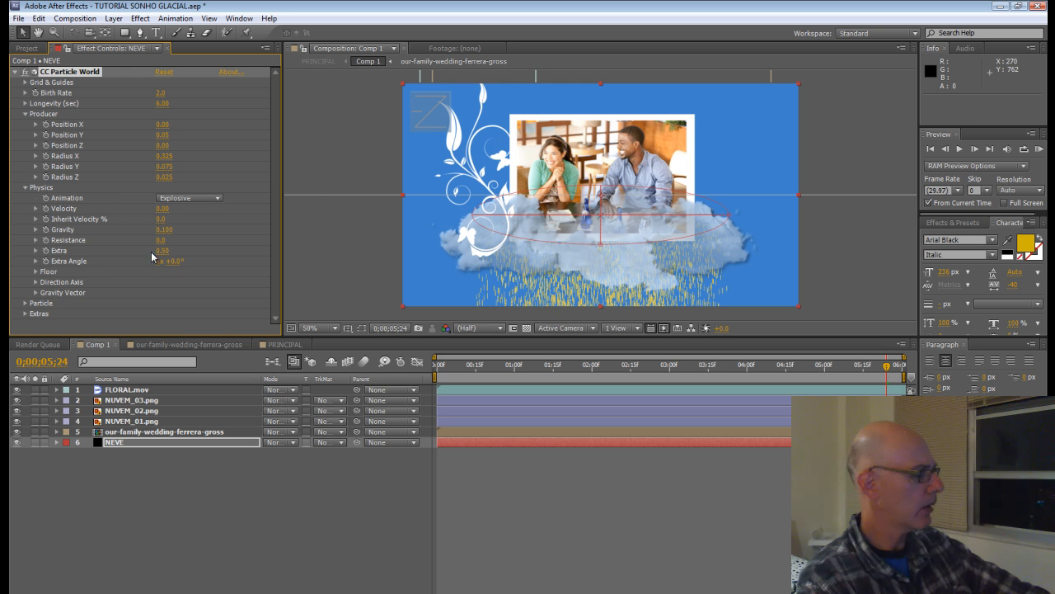
# Change the particle type to Cube and check the falling cubes around the two-second mark
pyautogui.click(25, 305)
pyautogui.moveTo(273, 174); pyautogui.dragTo(274, 203)
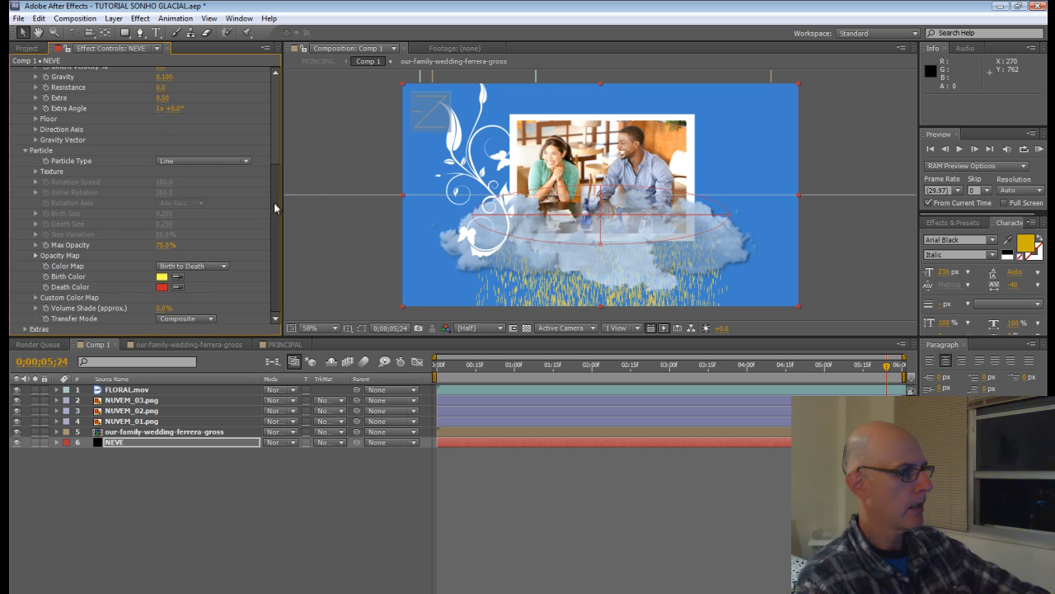
pyautogui.click(211, 162)
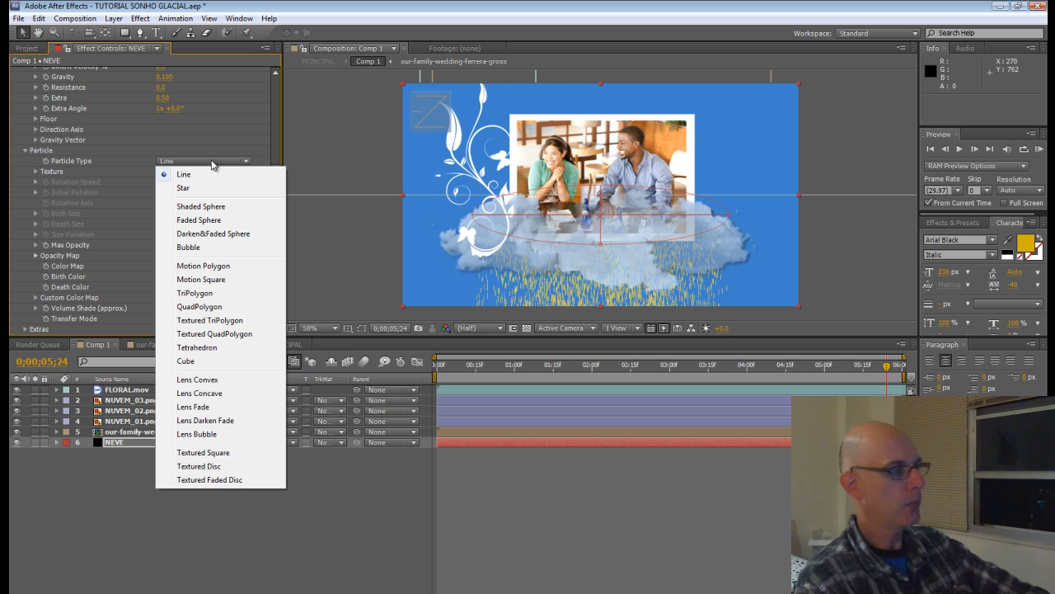
pyautogui.click(193, 362)
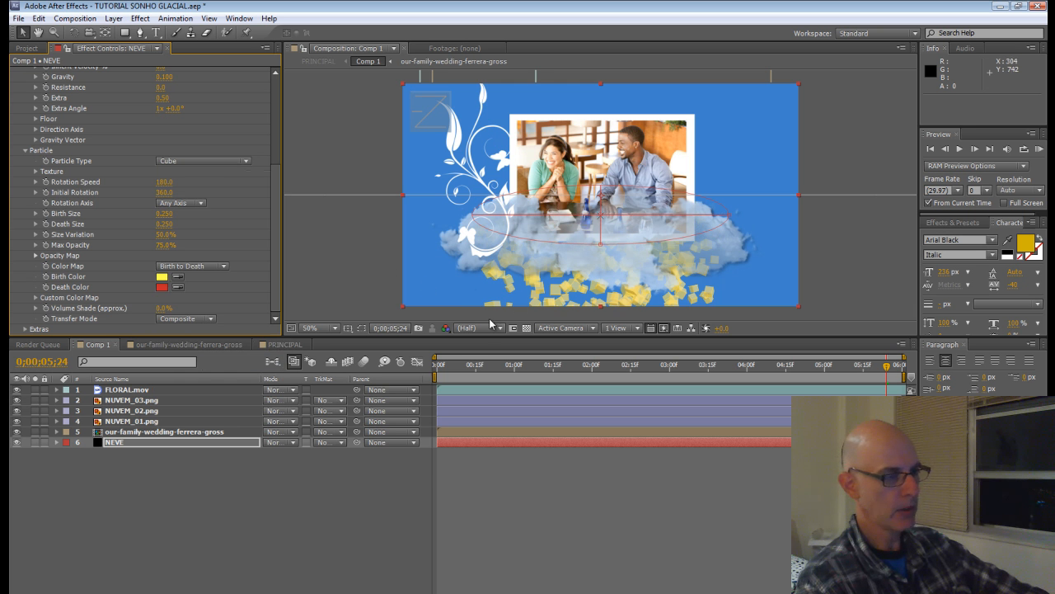
pyautogui.moveTo(456, 368); pyautogui.dragTo(601, 372)
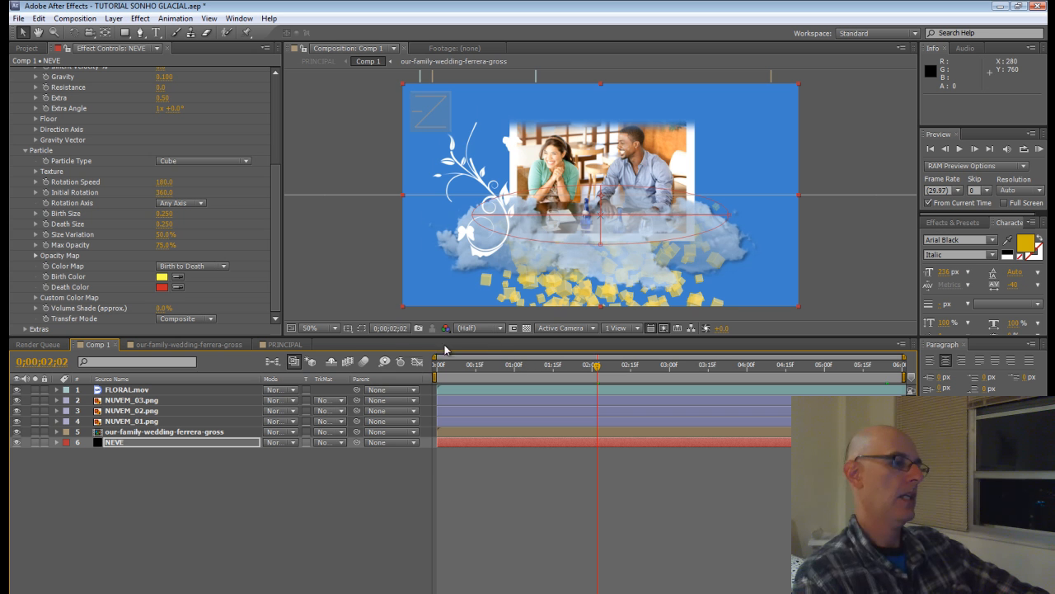
# Enlarge the producer to Radius X 0.355 and Radius Y 0.115, and shrink the particles to Birth Size 0.120 and Death Size 0.140
pyautogui.moveTo(274, 185); pyautogui.dragTo(235, 118)
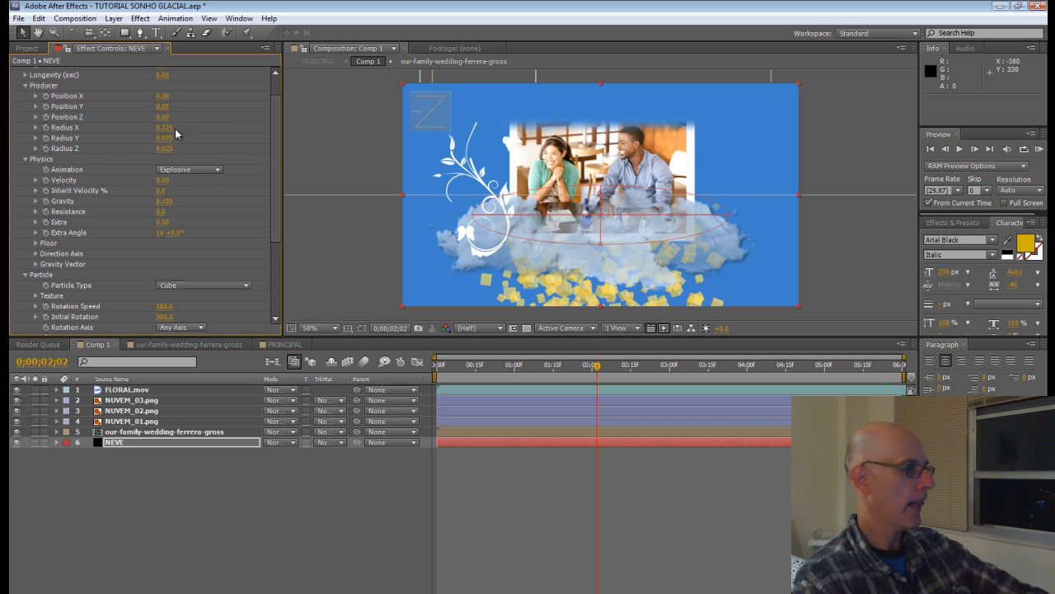
pyautogui.moveTo(170, 139); pyautogui.dragTo(174, 130)
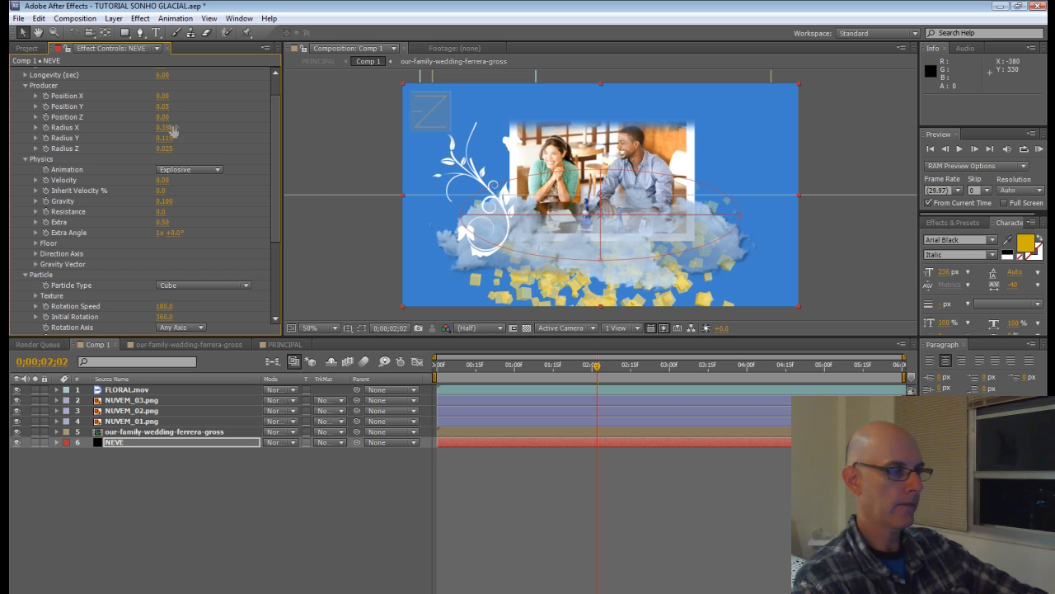
pyautogui.moveTo(273, 225); pyautogui.dragTo(278, 281)
pyautogui.moveTo(164, 227); pyautogui.dragTo(160, 237)
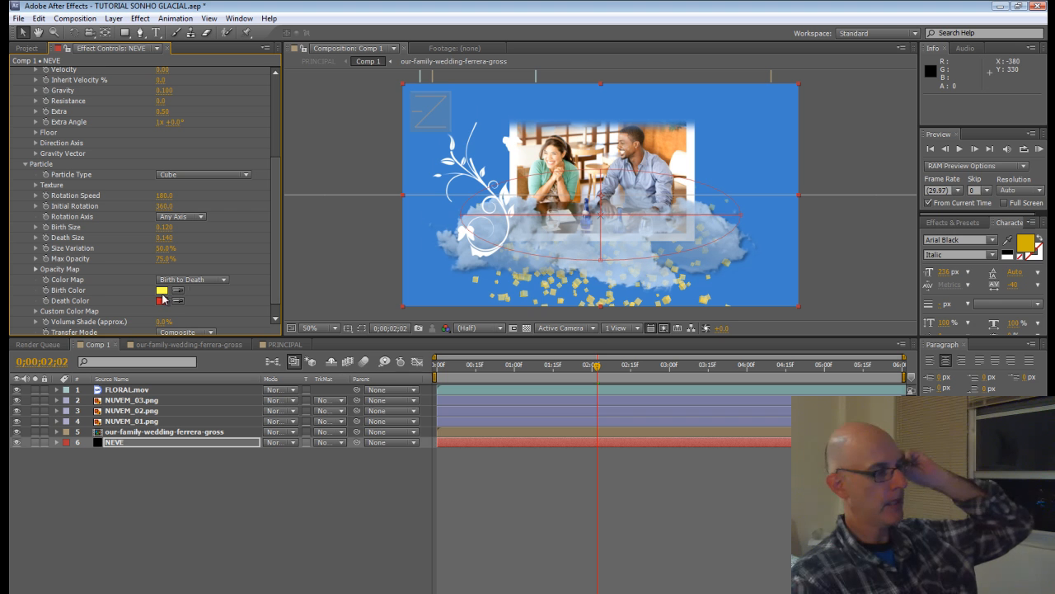
# Set the particles' Birth Color to a pale light blue and their Death Color to a brighter blue
pyautogui.click(162, 290)
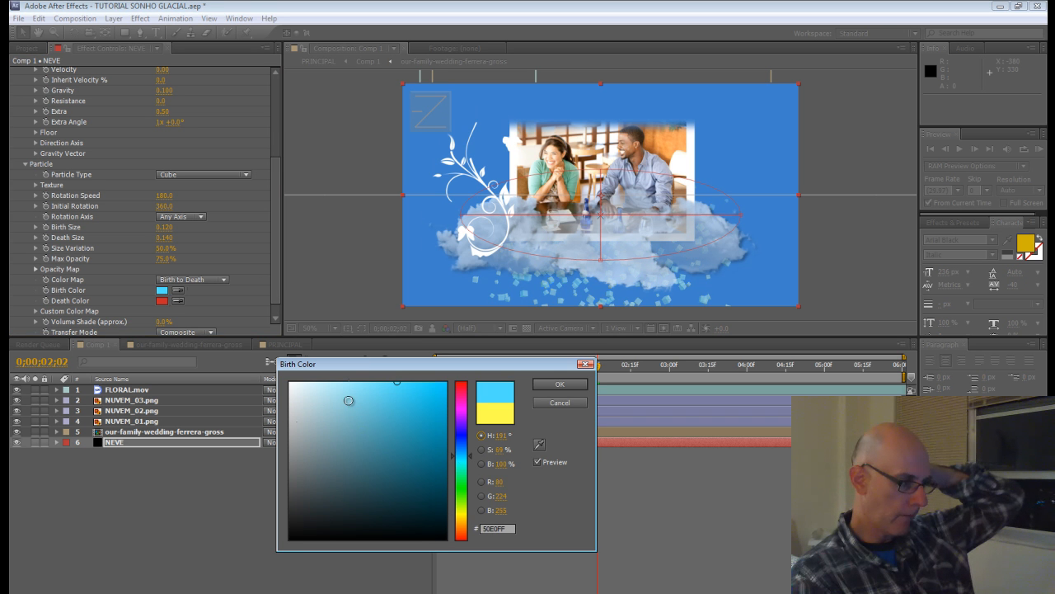
pyautogui.moveTo(349, 401); pyautogui.dragTo(327, 381)
pyautogui.click(550, 387)
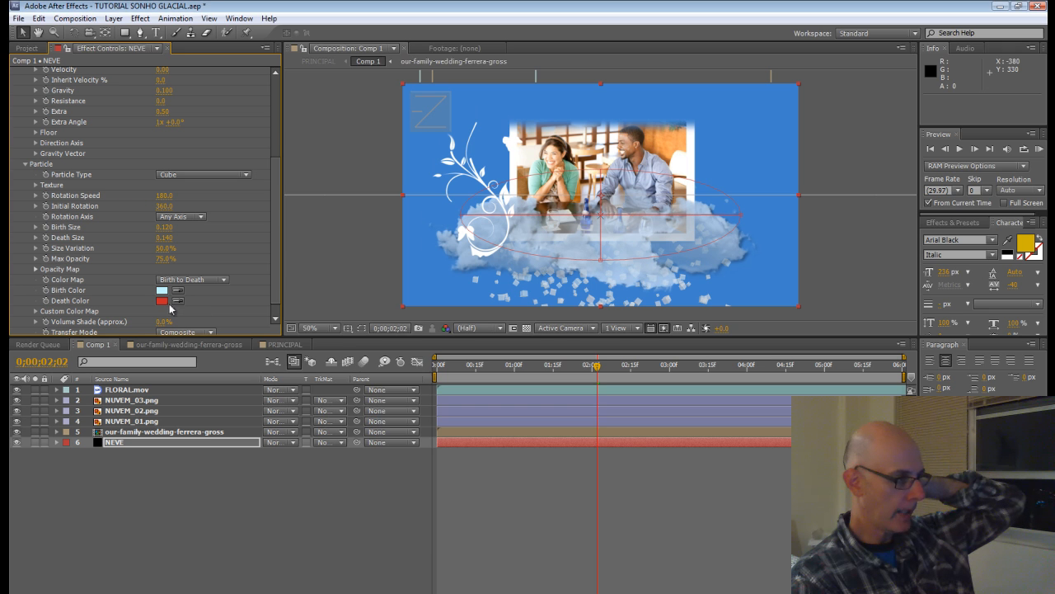
pyautogui.click(163, 301)
pyautogui.click(463, 447)
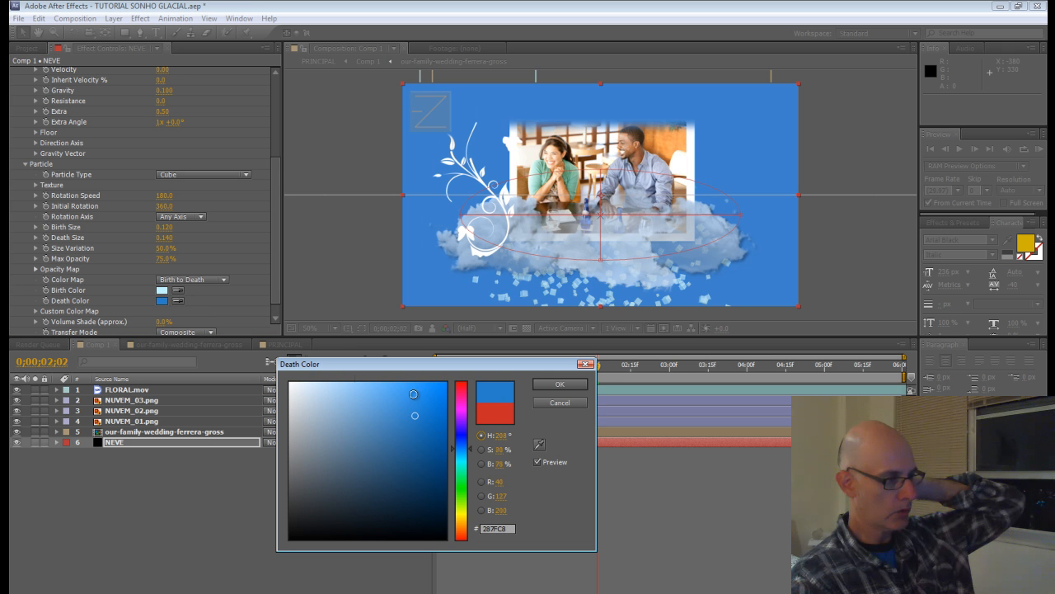
pyautogui.click(411, 386)
pyautogui.click(561, 384)
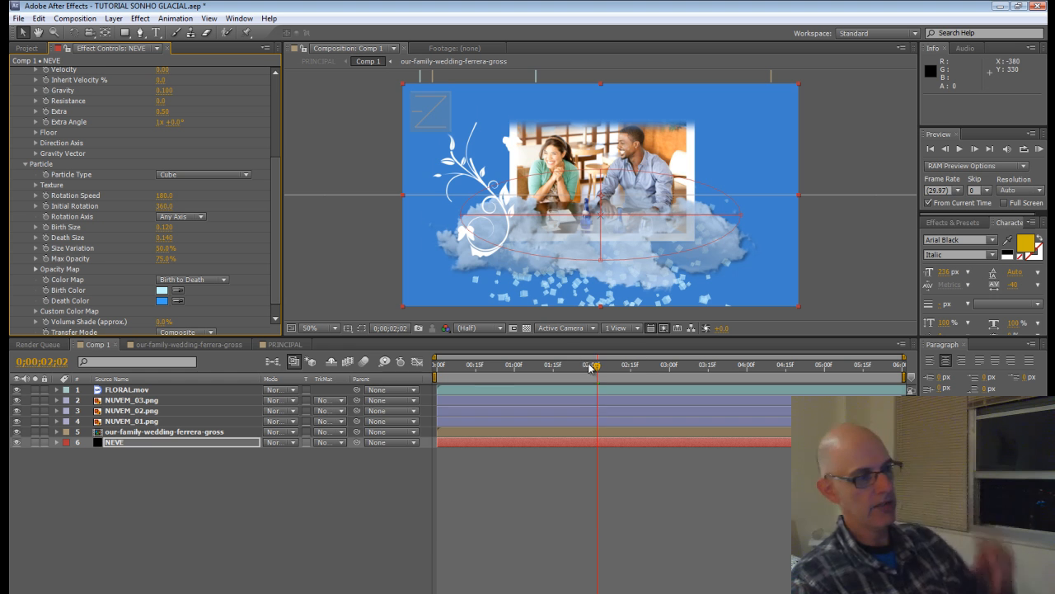
# Set the producer's Radius Y to 0.075 and check the falling particles along the timeline
pyautogui.click(564, 366)
pyautogui.moveTo(552, 370); pyautogui.dragTo(475, 372)
pyautogui.press('space')
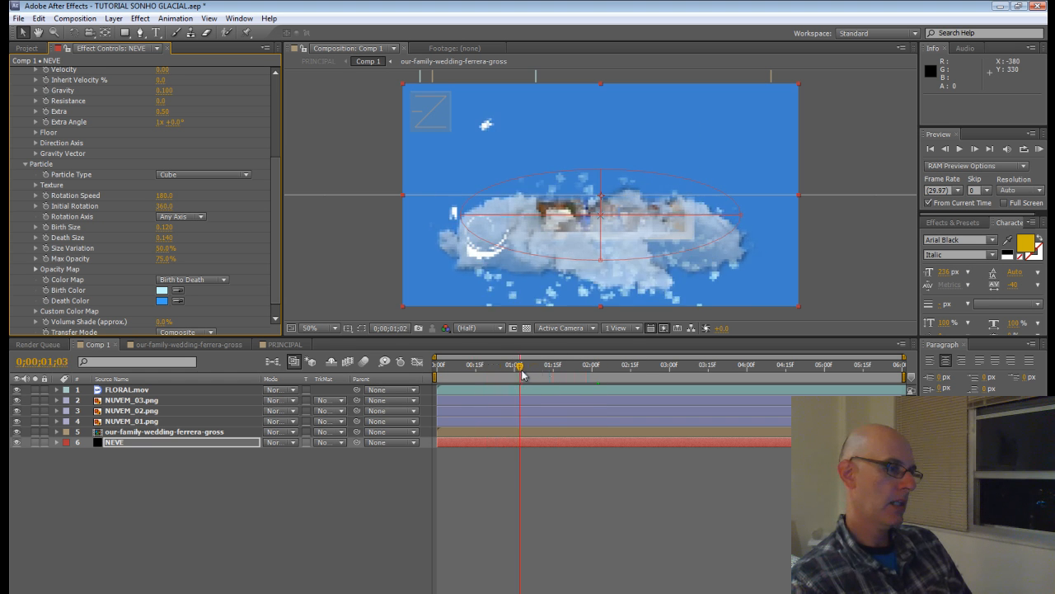
pyautogui.scroll(2, 262, 165)
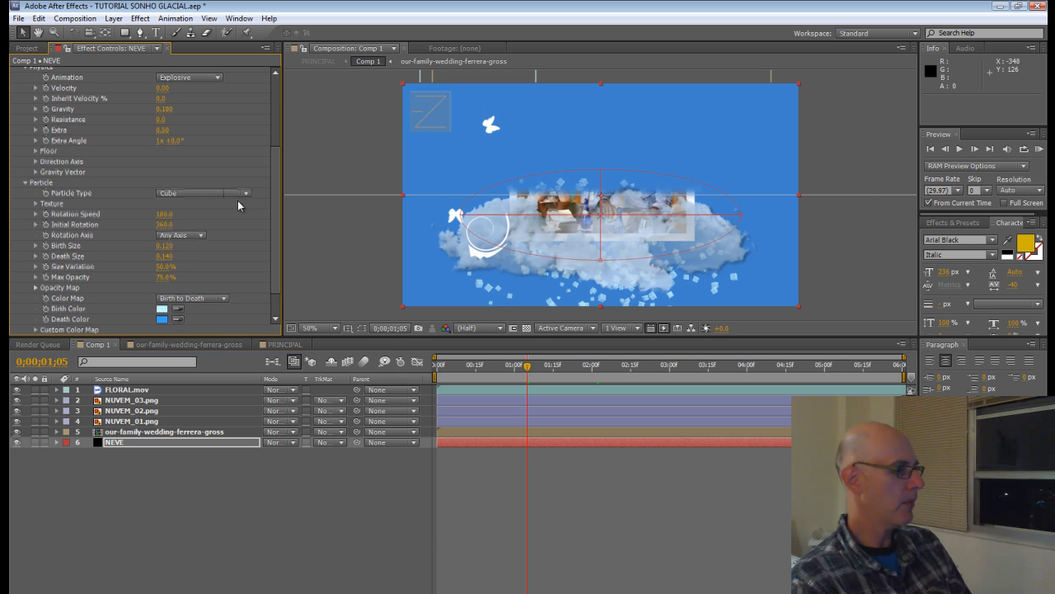
pyautogui.moveTo(274, 166); pyautogui.dragTo(277, 109)
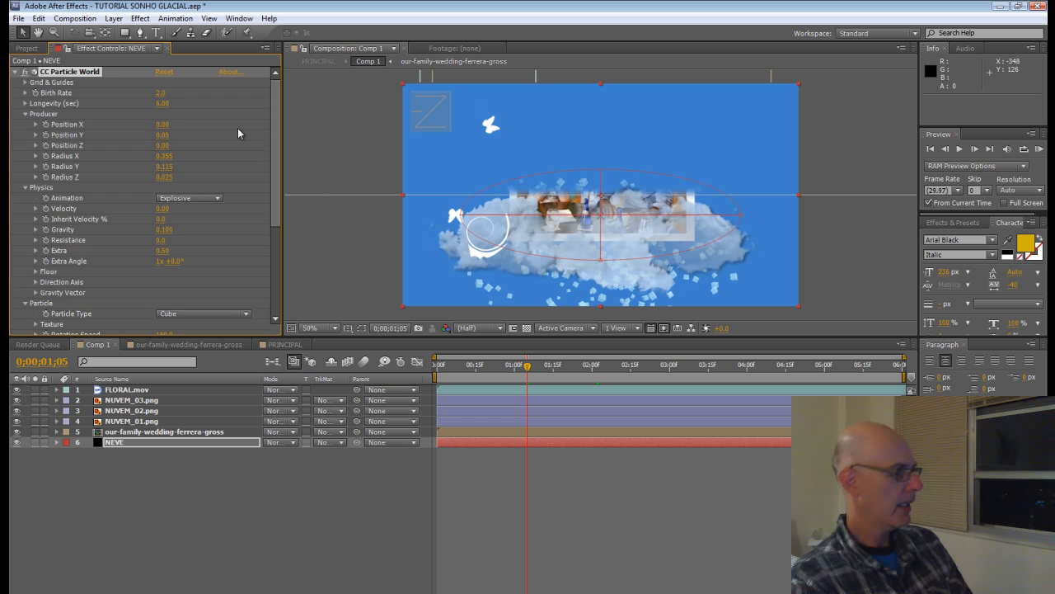
pyautogui.moveTo(169, 168); pyautogui.dragTo(161, 166)
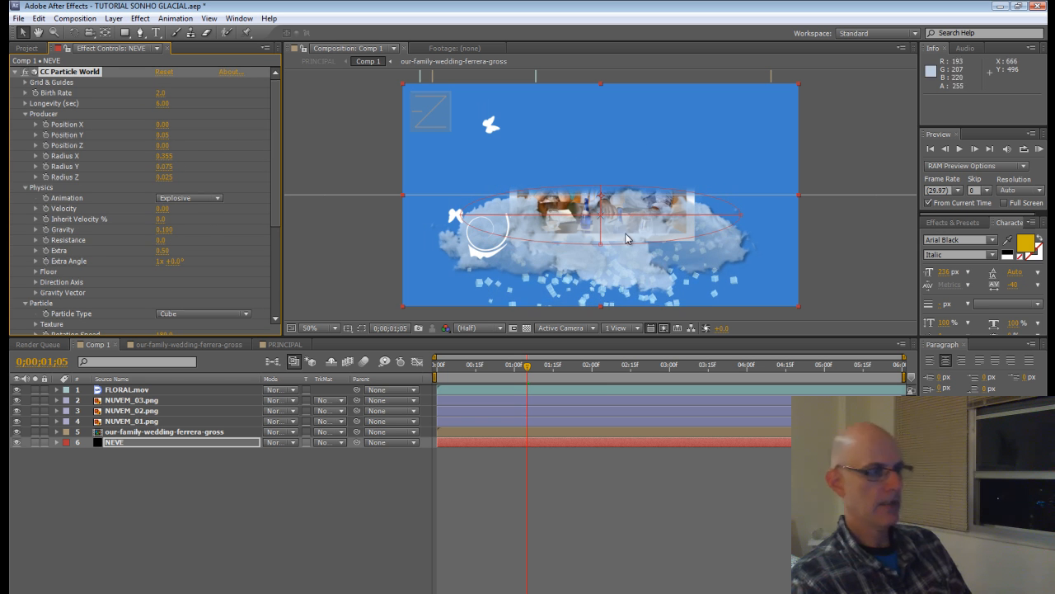
pyautogui.click(526, 370)
pyautogui.moveTo(515, 373); pyautogui.dragTo(647, 391)
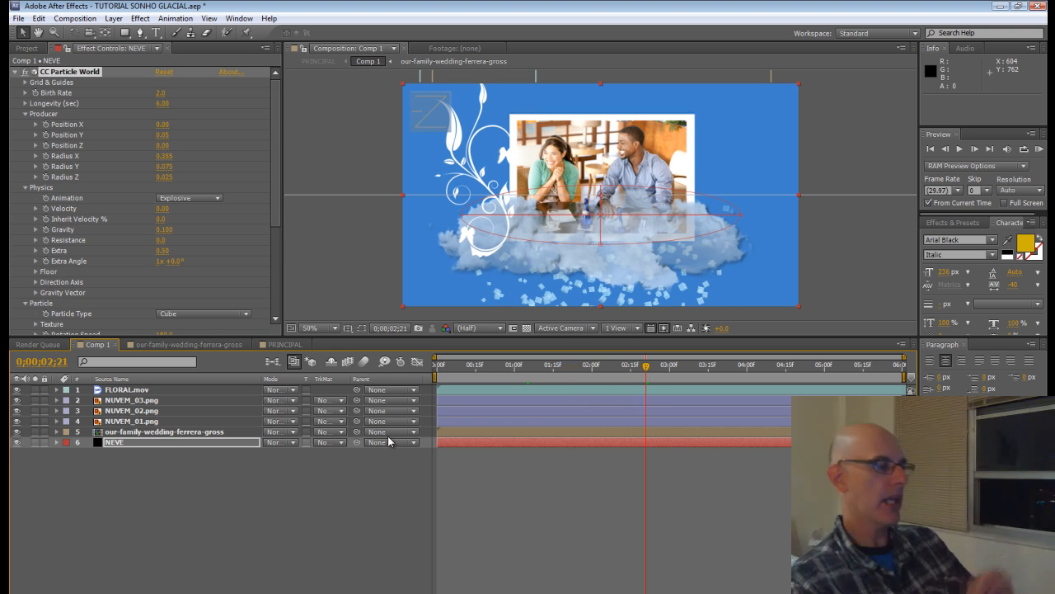
# Close the Comp 1 and our-family-wedding-ferrera-gross timelines, and delete the original NEVE layer from PRINCIPAL
pyautogui.click(356, 481)
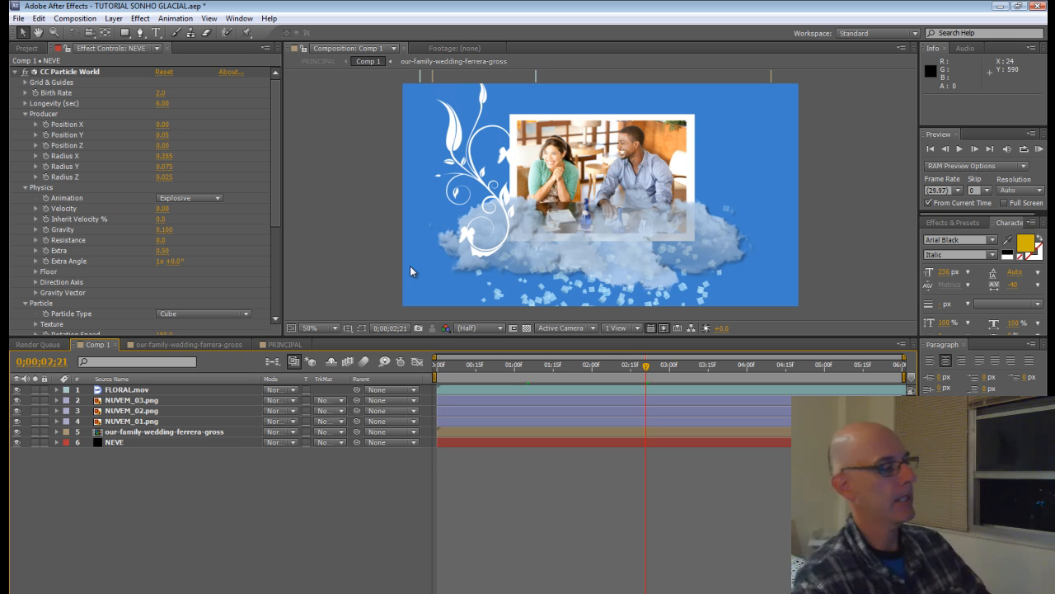
pyautogui.click(116, 343)
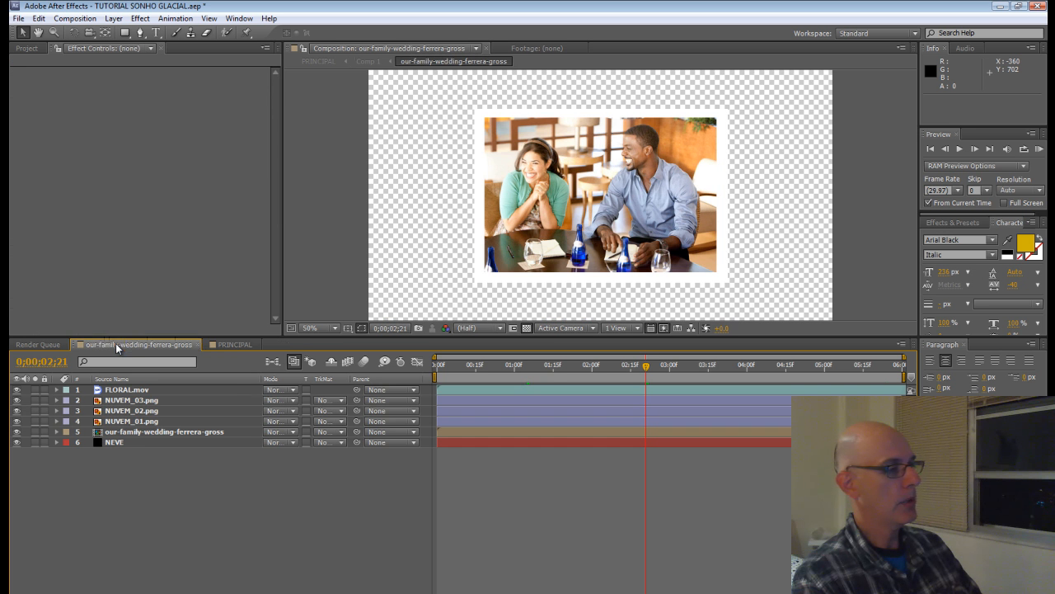
pyautogui.click(196, 344)
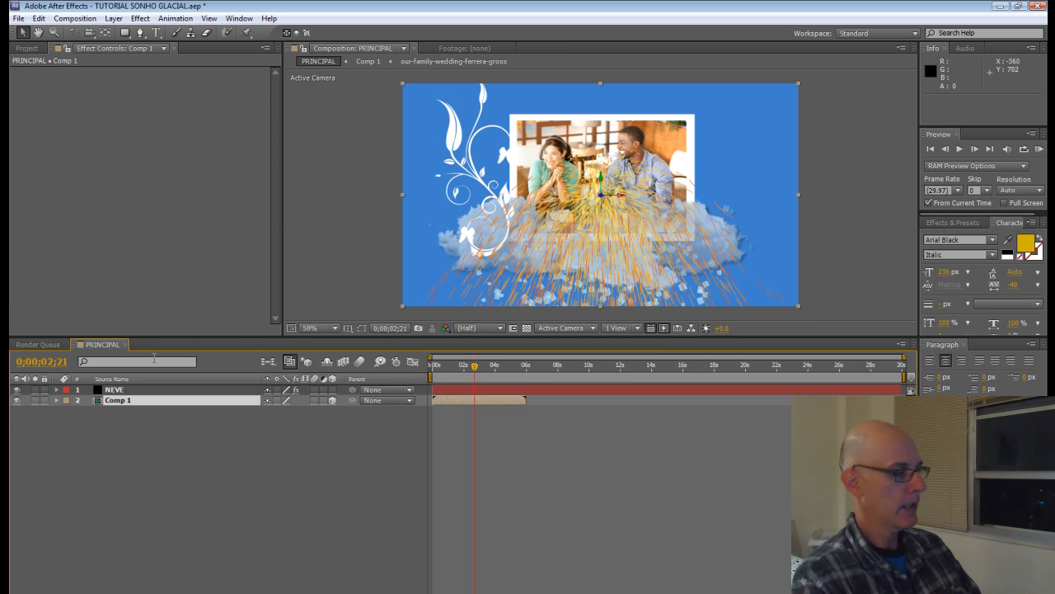
pyautogui.click(550, 391)
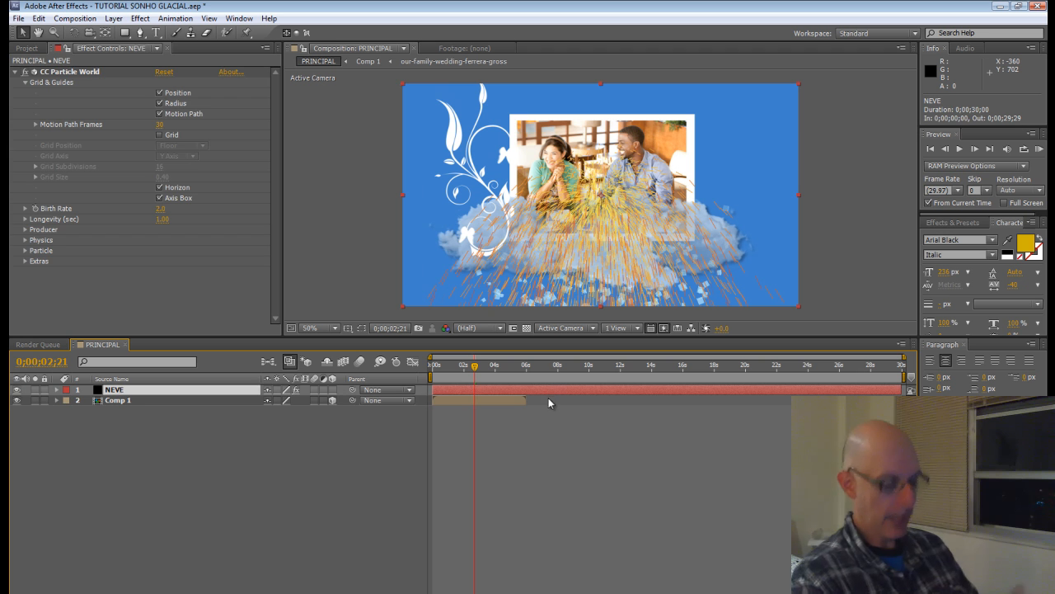
pyautogui.press('Delete')
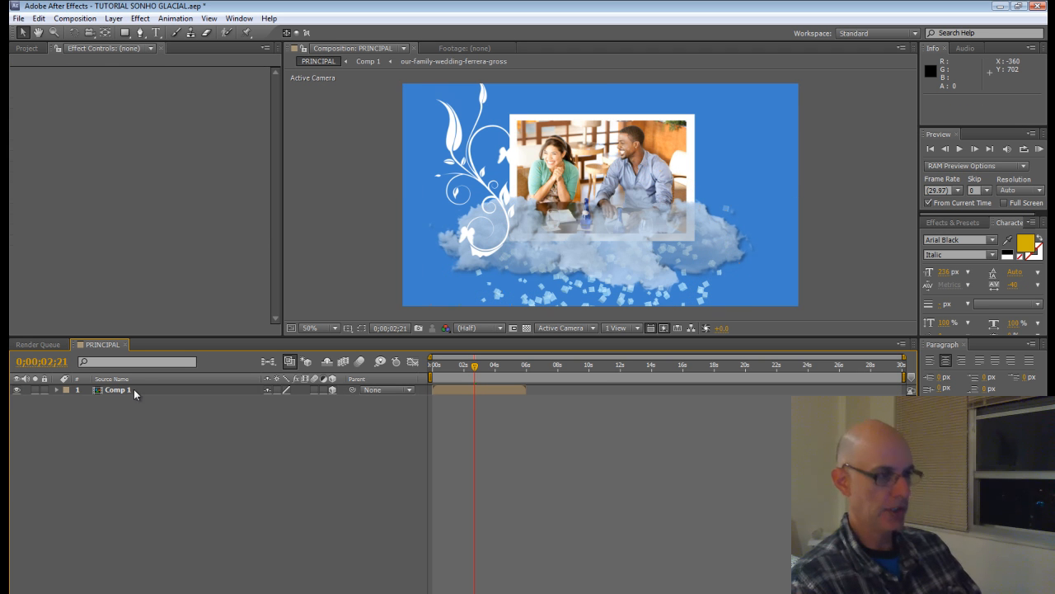
# Create a black 1280 x 720 px solid named "fundo" and place it below the Comp 1 layer
pyautogui.moveTo(474, 365)
pyautogui.mouseDown()
pyautogui.moveTo(439, 371)
pyautogui.moveTo(470, 370)
pyautogui.mouseUp()
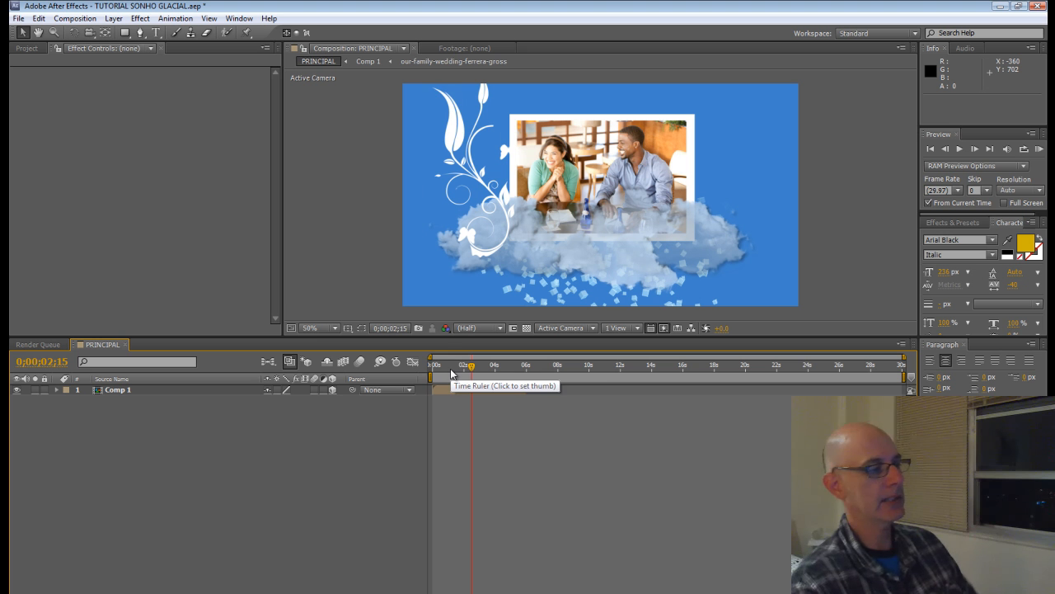
pyautogui.click(140, 18)
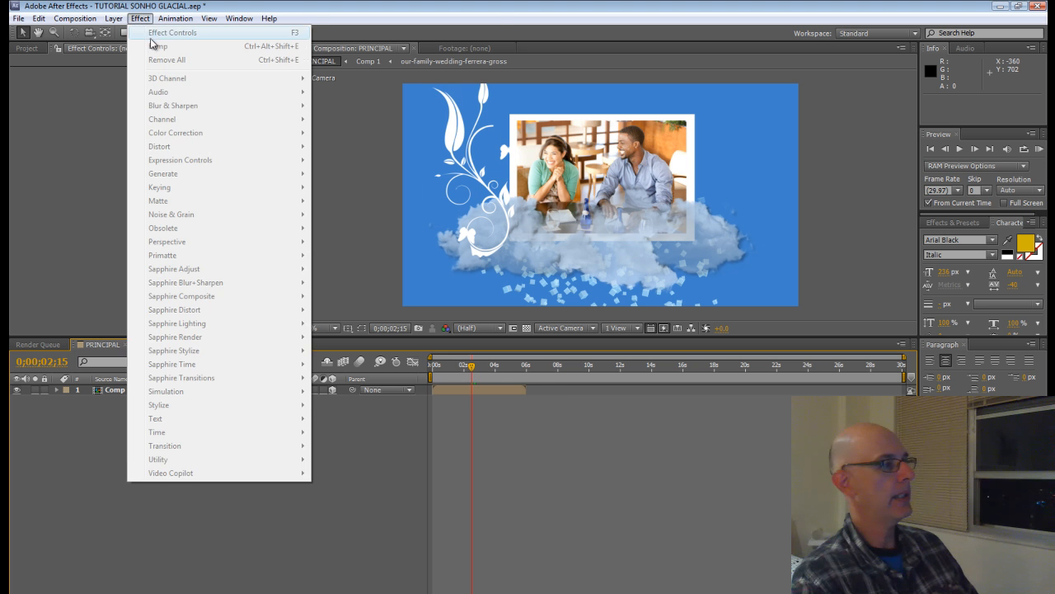
pyautogui.moveTo(115, 18)
pyautogui.moveTo(218, 33)
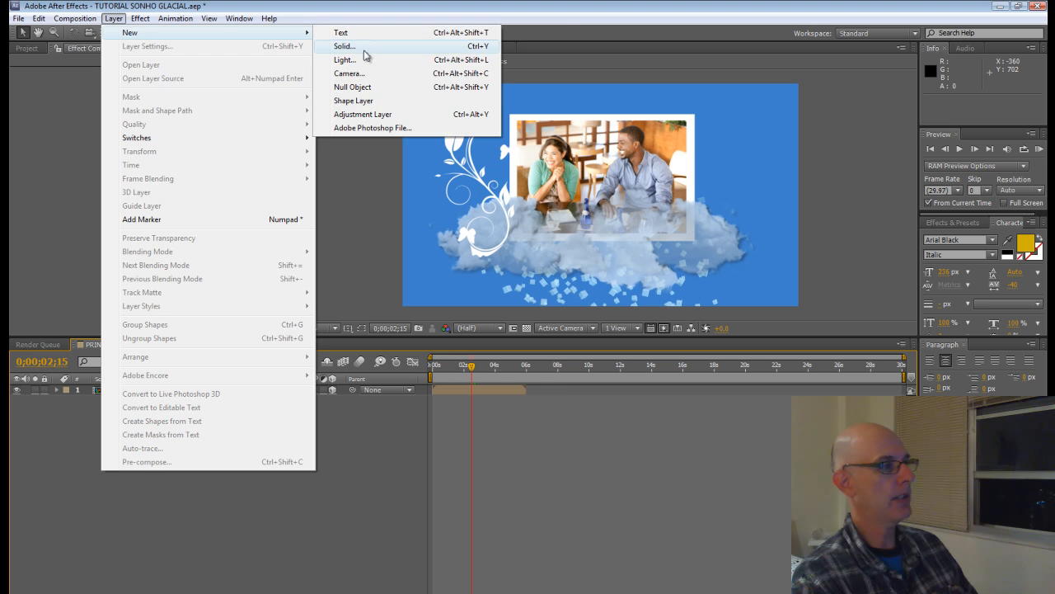
pyautogui.click(365, 55)
pyautogui.write('fundo')
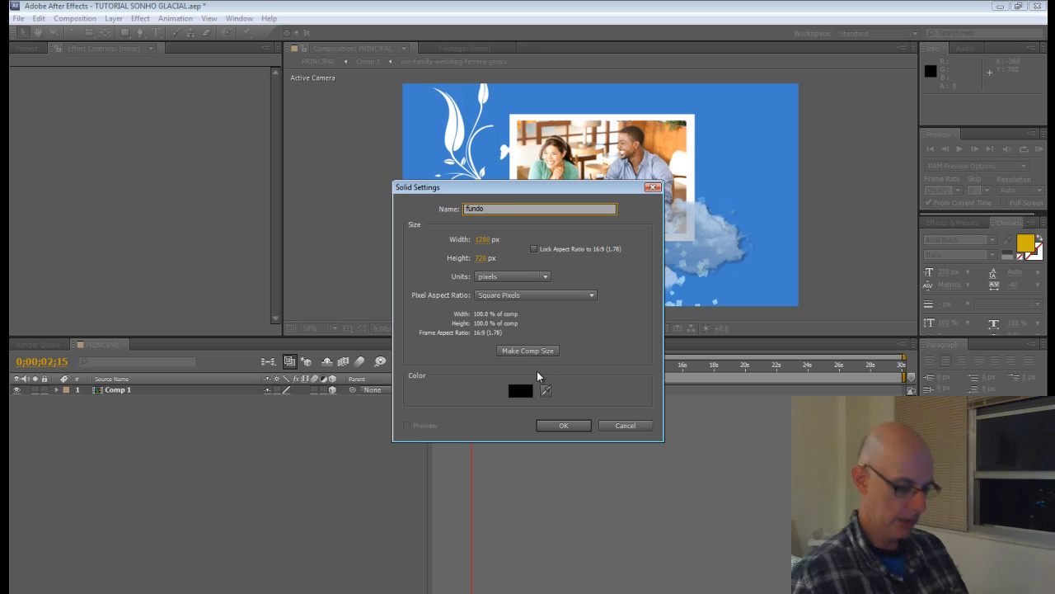
pyautogui.press('Return')
pyautogui.moveTo(171, 393); pyautogui.dragTo(171, 445)
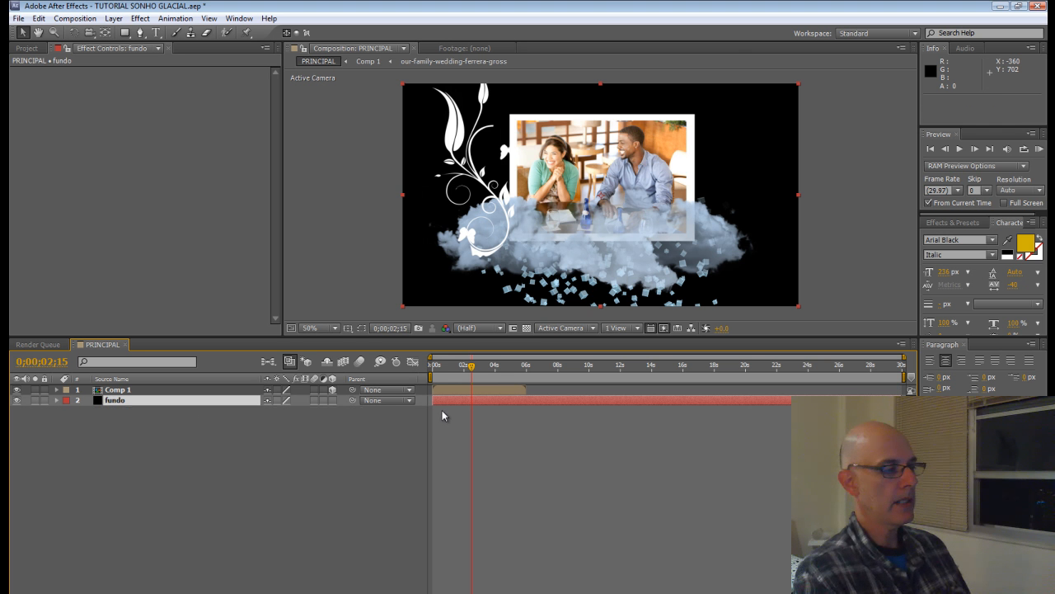
# Apply the Ramp effect to the fundo layer and set its Ramp Shape to Radial Ramp
pyautogui.click(140, 18)
pyautogui.moveTo(201, 176)
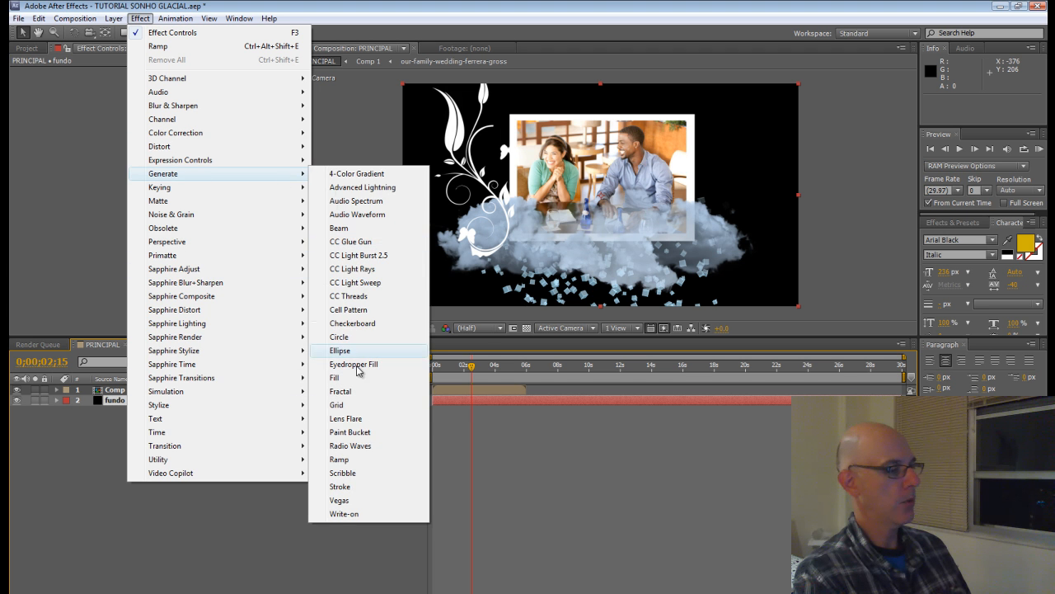
pyautogui.click(358, 460)
pyautogui.click(185, 125)
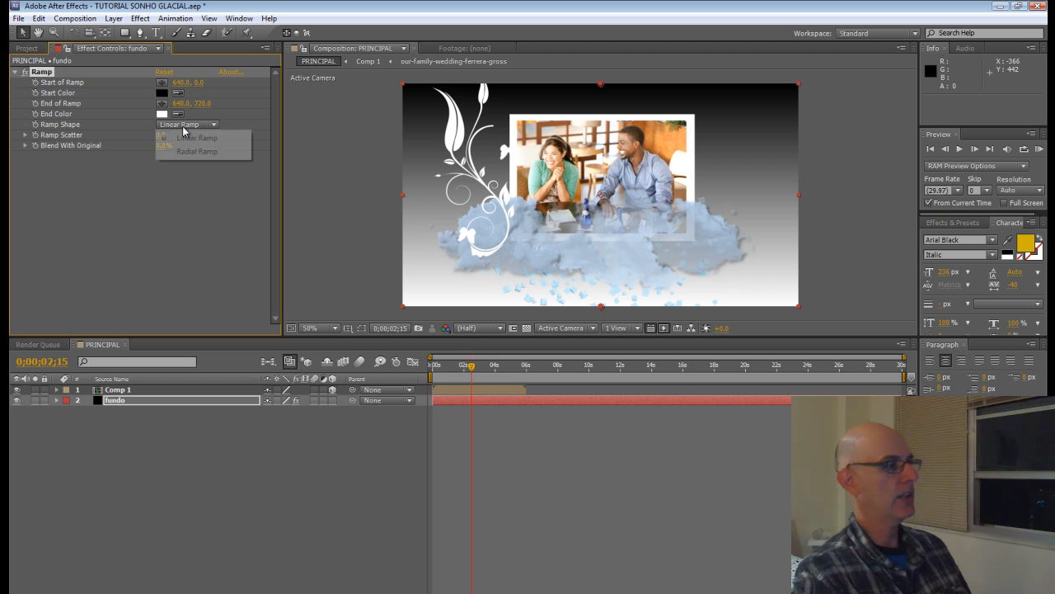
pyautogui.click(188, 152)
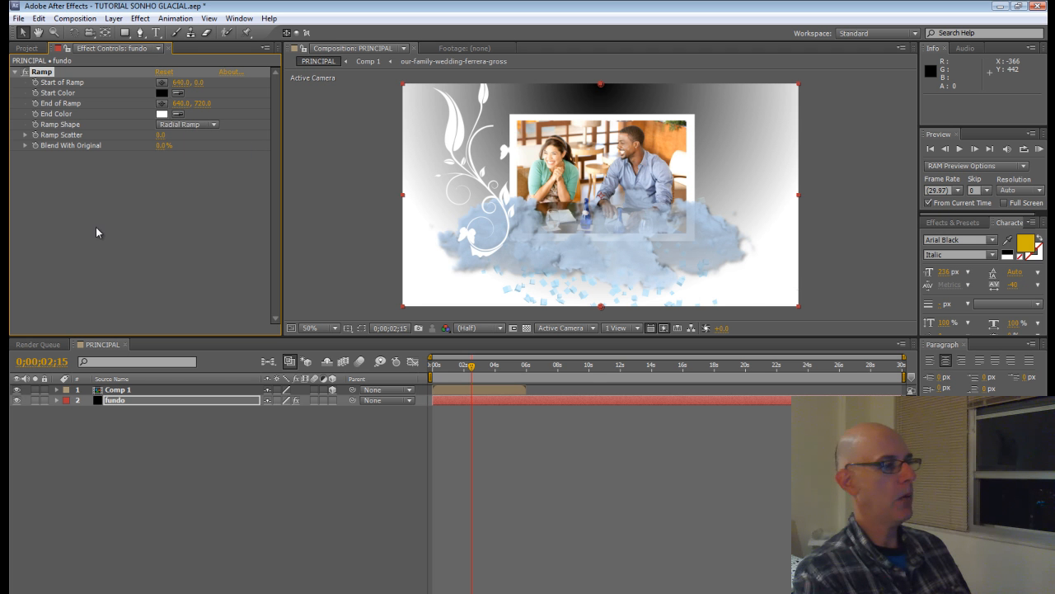
# Set the ramp's End Color to light pink, FD9EF3
pyautogui.click(169, 116)
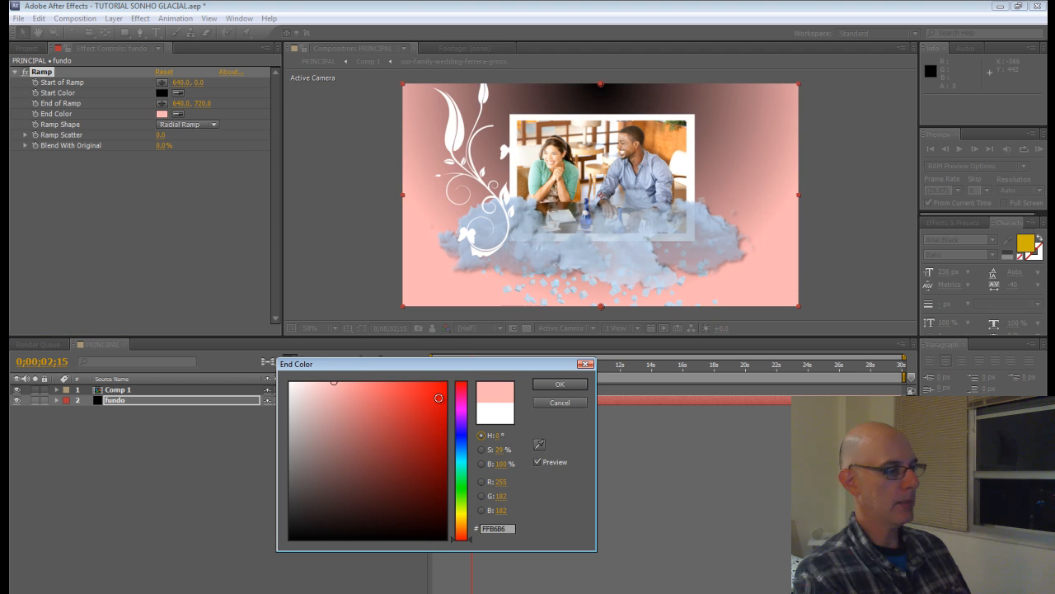
pyautogui.click(461, 404)
pyautogui.click(348, 383)
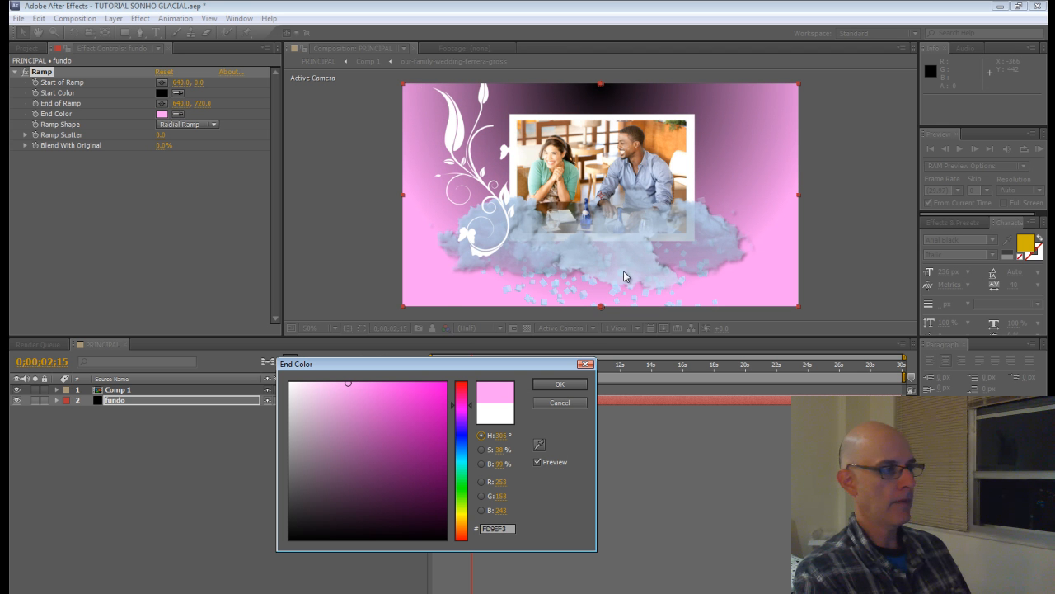
pyautogui.click(559, 384)
# Set the ramp's Start Color to medium blue, 3F90D5
pyautogui.click(162, 92)
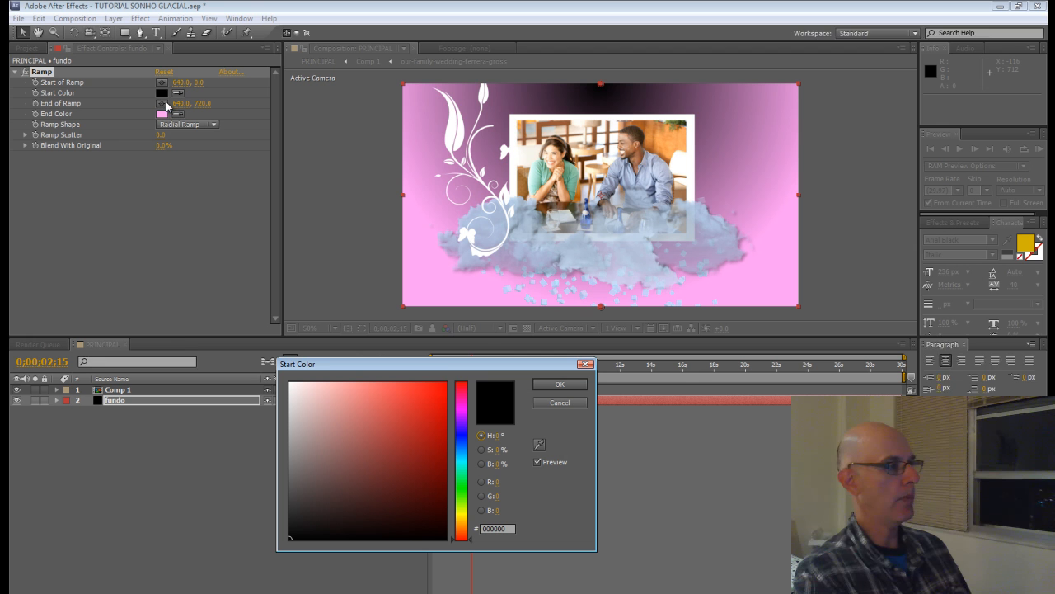
pyautogui.click(461, 442)
pyautogui.click(376, 382)
pyautogui.click(376, 381)
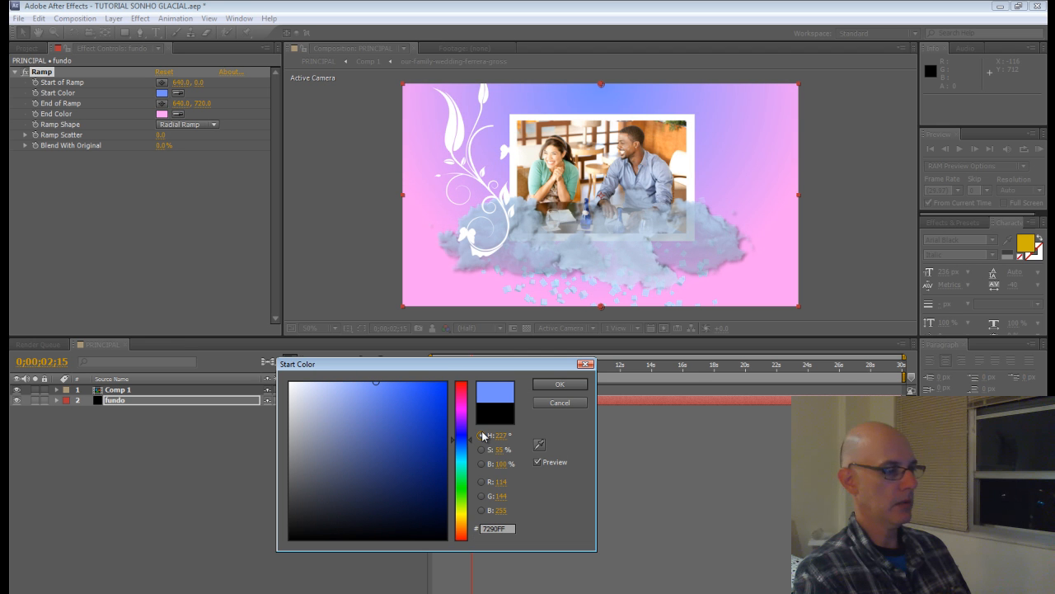
pyautogui.moveTo(473, 446); pyautogui.dragTo(473, 453)
pyautogui.moveTo(384, 431); pyautogui.dragTo(392, 418)
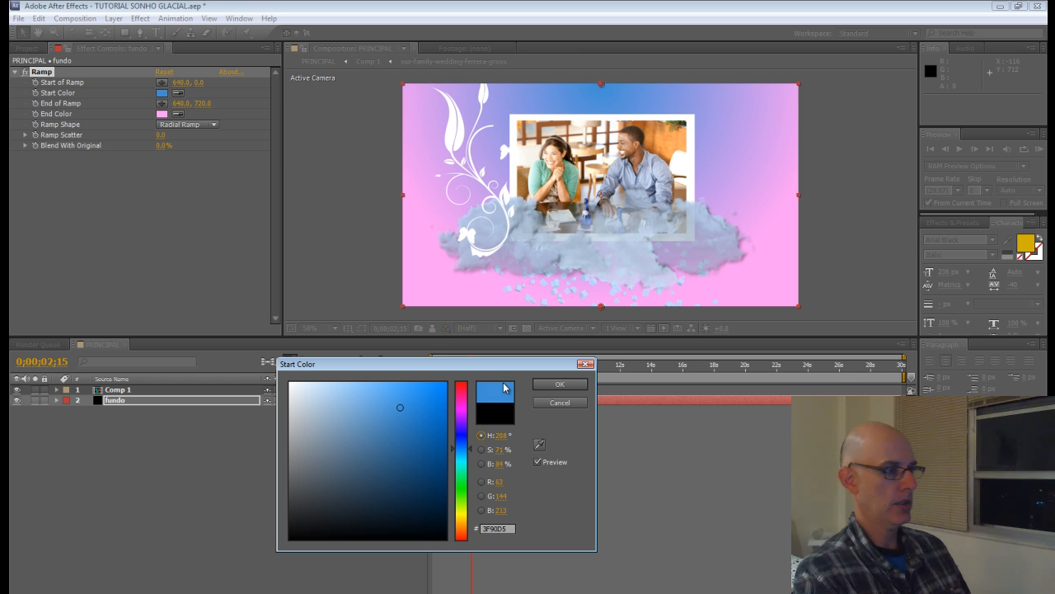
pyautogui.click(560, 385)
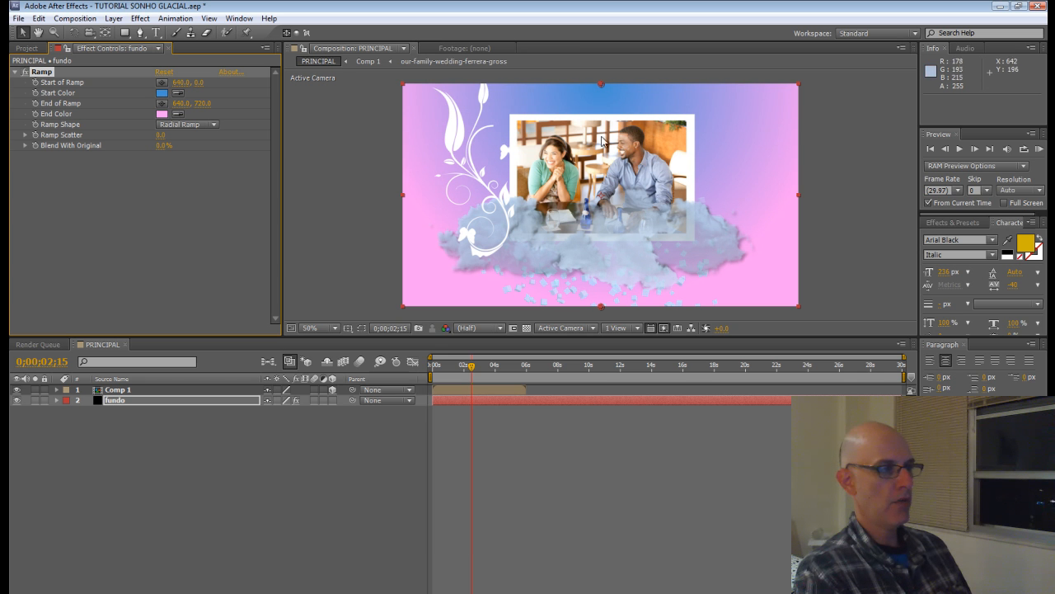
# Move the End of Ramp point well below the frame to about 730, 1382, and preview the animation over the new background
pyautogui.moveTo(604, 308); pyautogui.dragTo(611, 398)
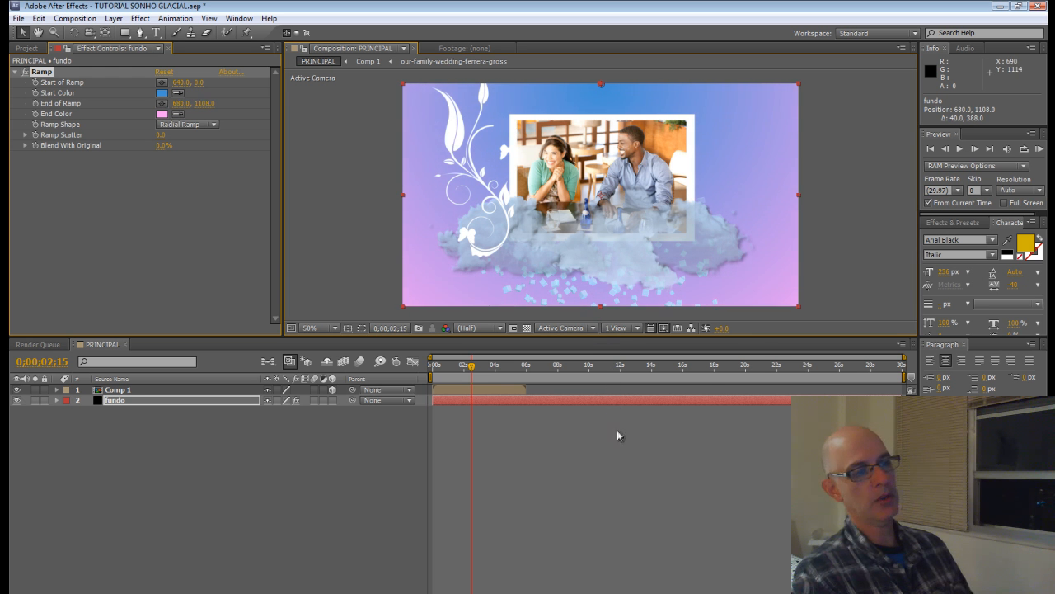
pyautogui.moveTo(621, 454); pyautogui.dragTo(633, 512)
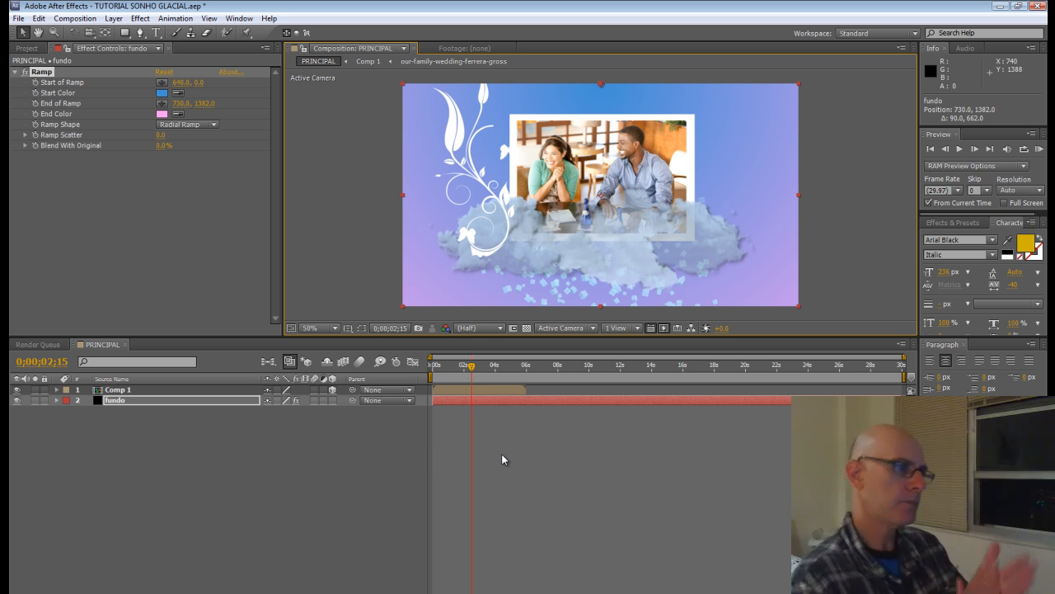
pyautogui.moveTo(477, 373); pyautogui.dragTo(437, 378)
pyautogui.press('space')
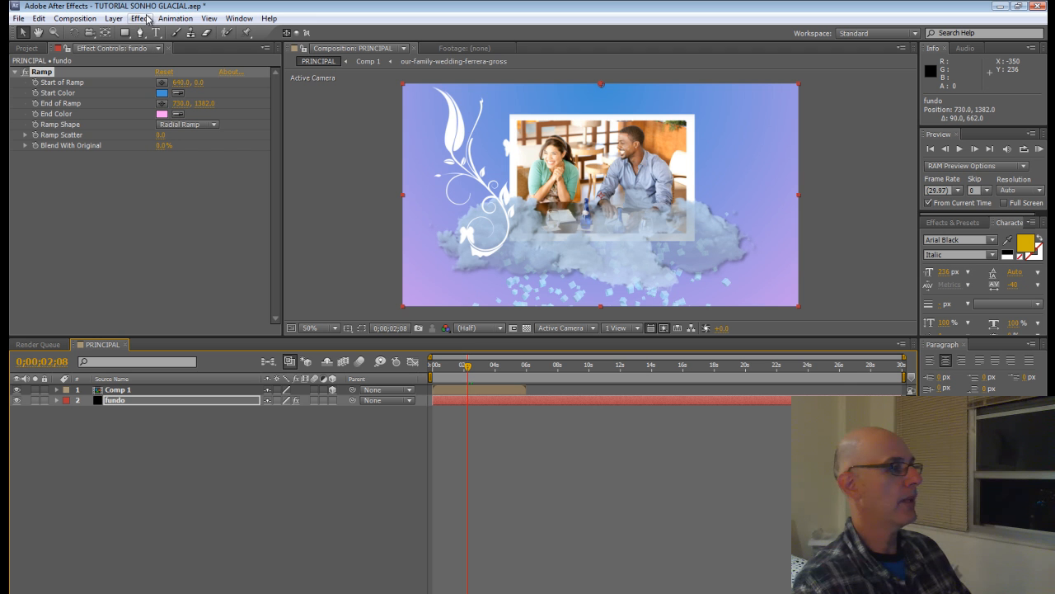
# Create a black 1280 x 720 px solid named "lens flare" at the top of the PRINCIPAL composition
pyautogui.click(113, 18)
pyautogui.moveTo(289, 33)
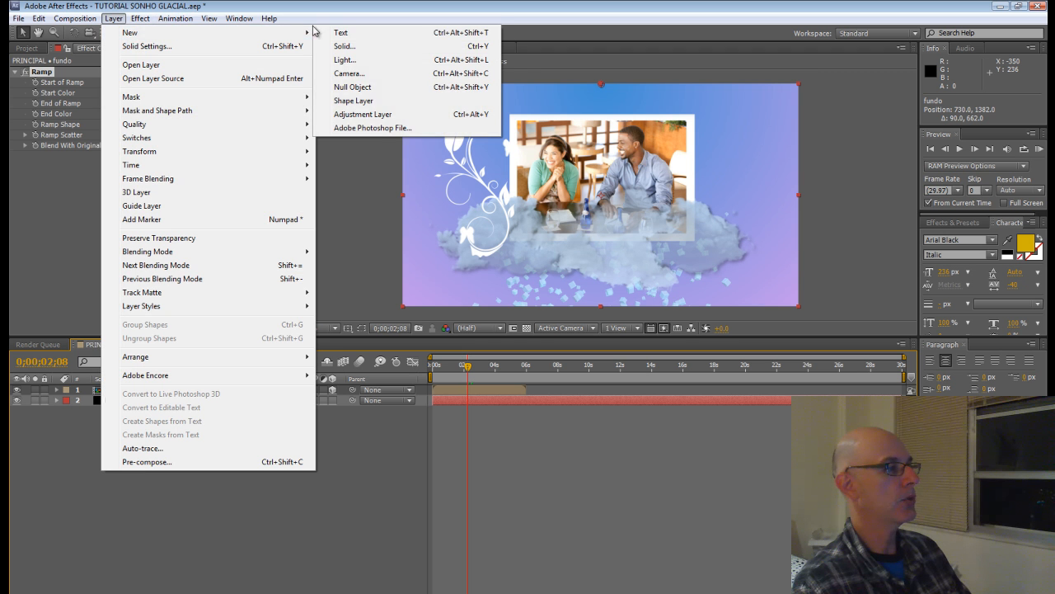
pyautogui.click(355, 43)
pyautogui.write('lens fla')
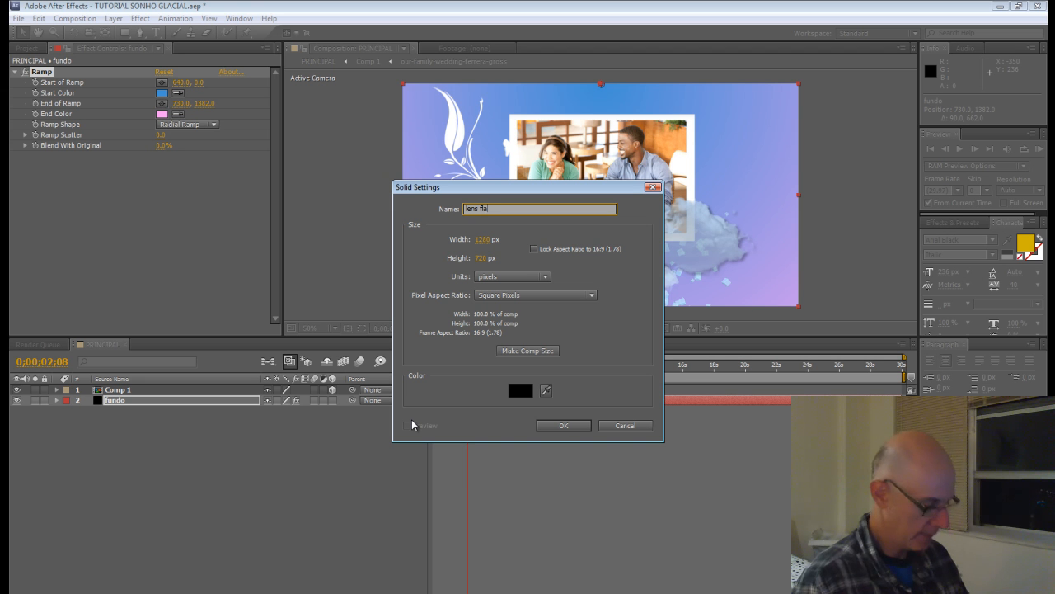
pyautogui.write('re')
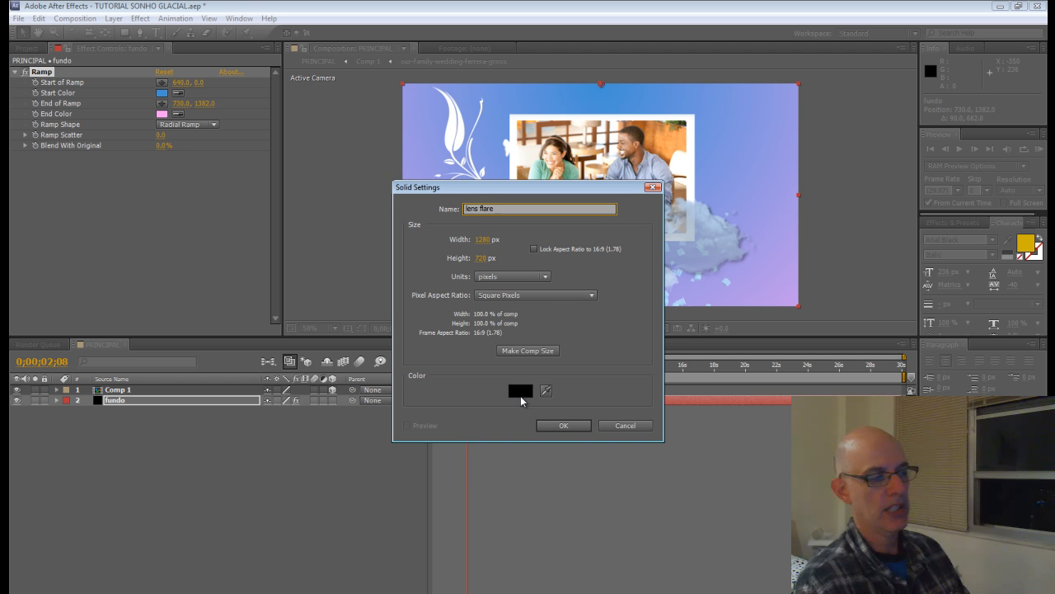
pyautogui.click(552, 427)
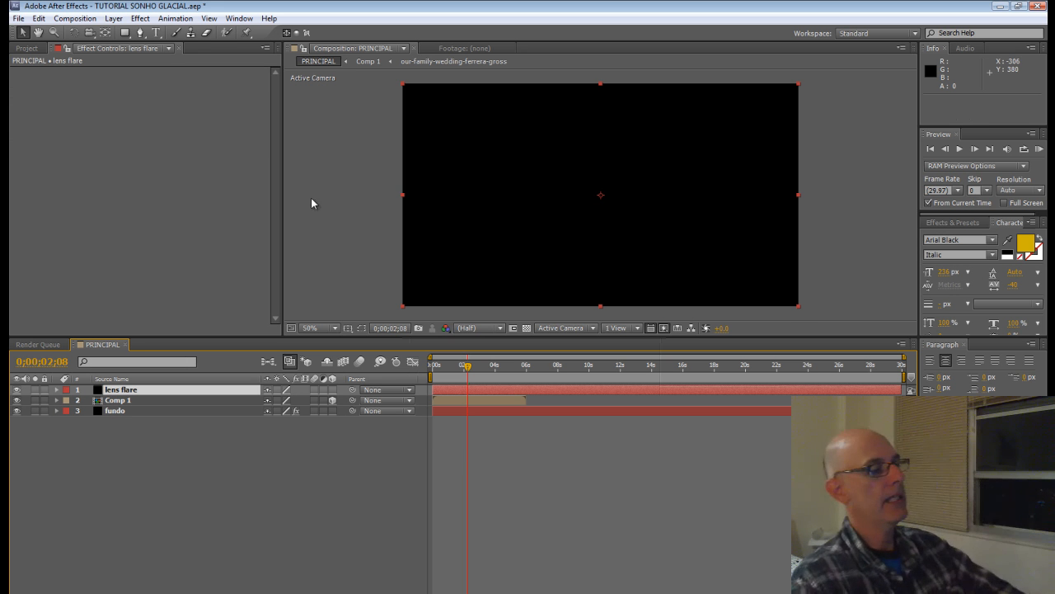
# Apply the Lens Flare effect to the lens flare layer and move its Flare Center to the frame's middle, about 642, 358
pyautogui.click(142, 18)
pyautogui.moveTo(171, 179)
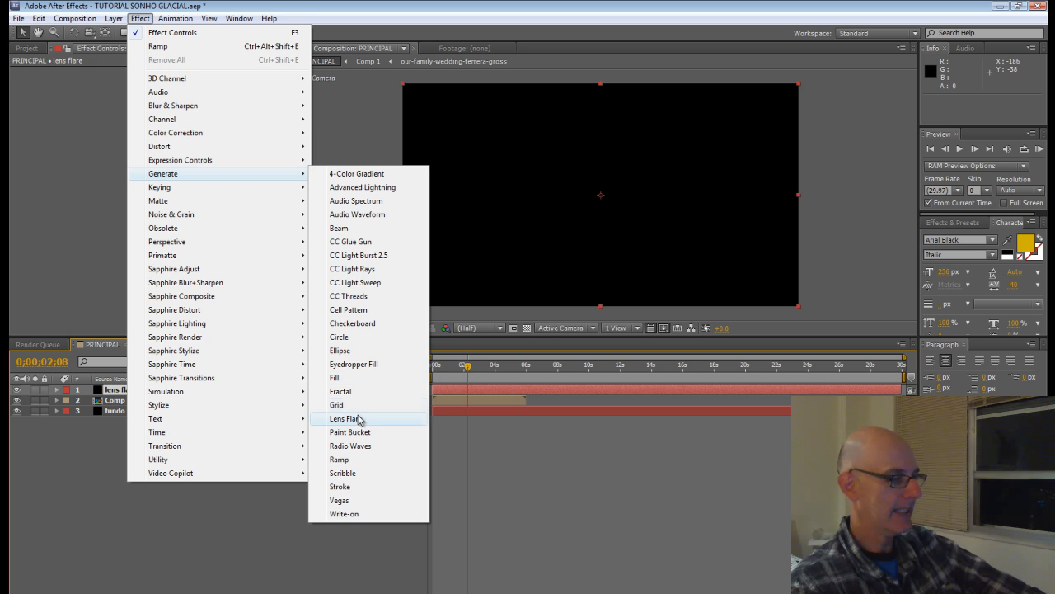
pyautogui.click(344, 418)
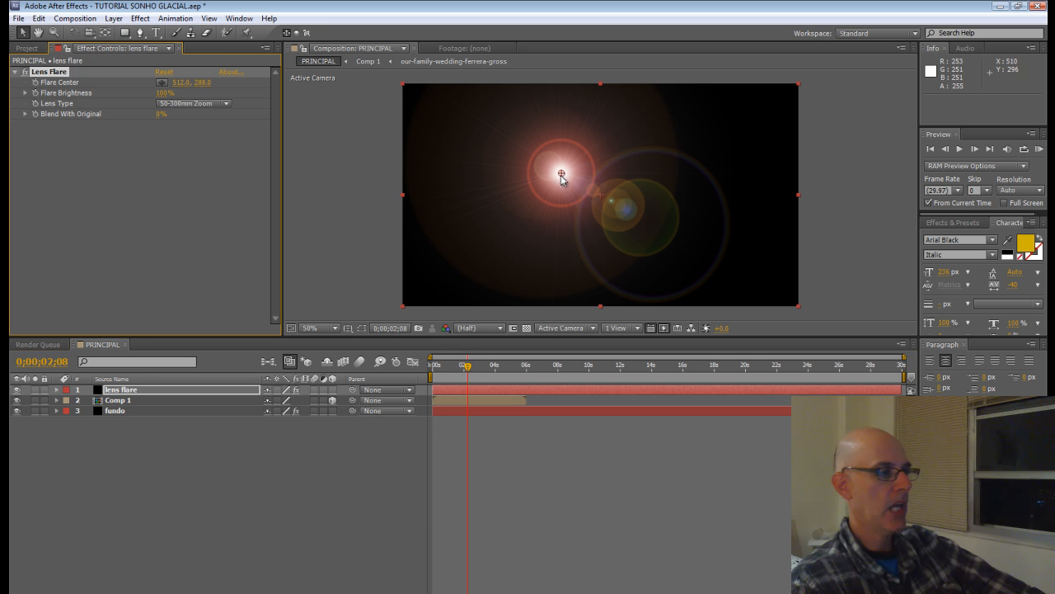
pyautogui.moveTo(562, 175); pyautogui.dragTo(602, 196)
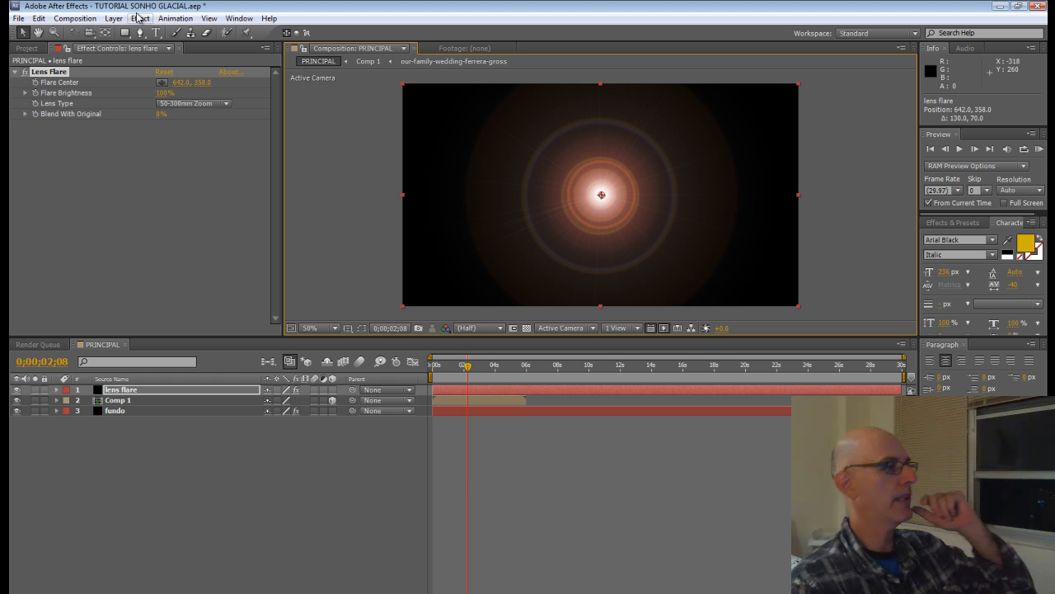
# Add the Hue/Saturation effect to the lens flare layer and set Master Hue to +145° for a teal flare
pyautogui.click(140, 18)
pyautogui.moveTo(174, 133)
pyautogui.click(336, 434)
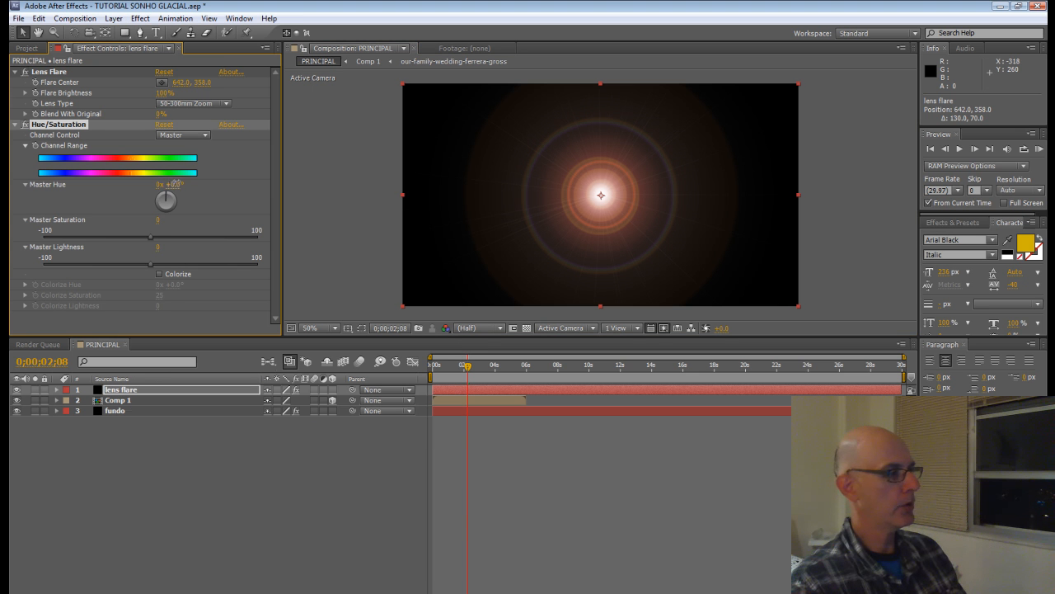
pyautogui.moveTo(189, 181); pyautogui.dragTo(282, 203)
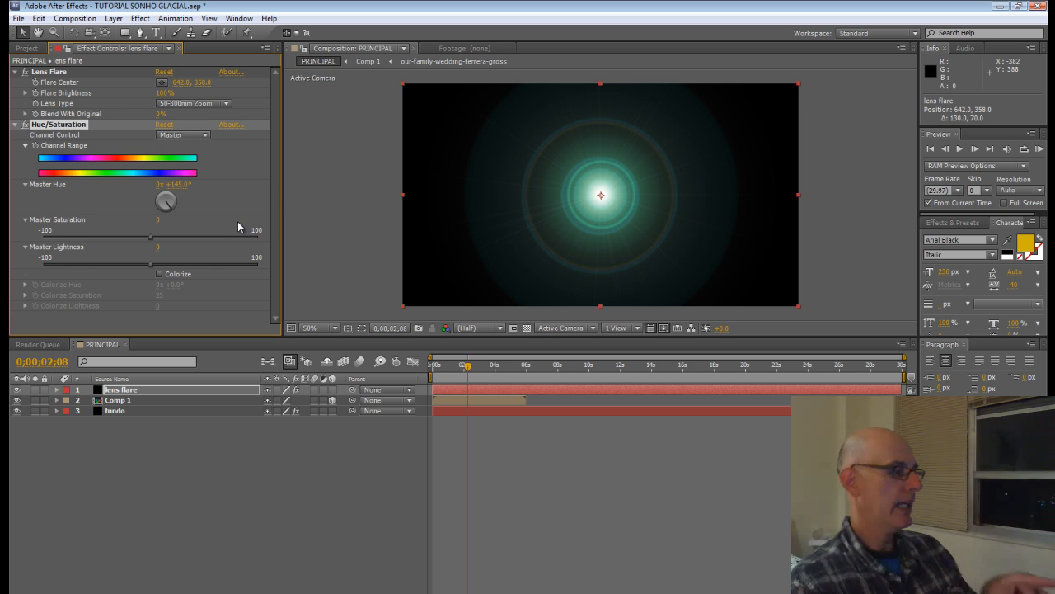
# Set the lens flare layer's blending mode to Screen
pyautogui.click(208, 392)
pyautogui.press('F4')
pyautogui.click(292, 393)
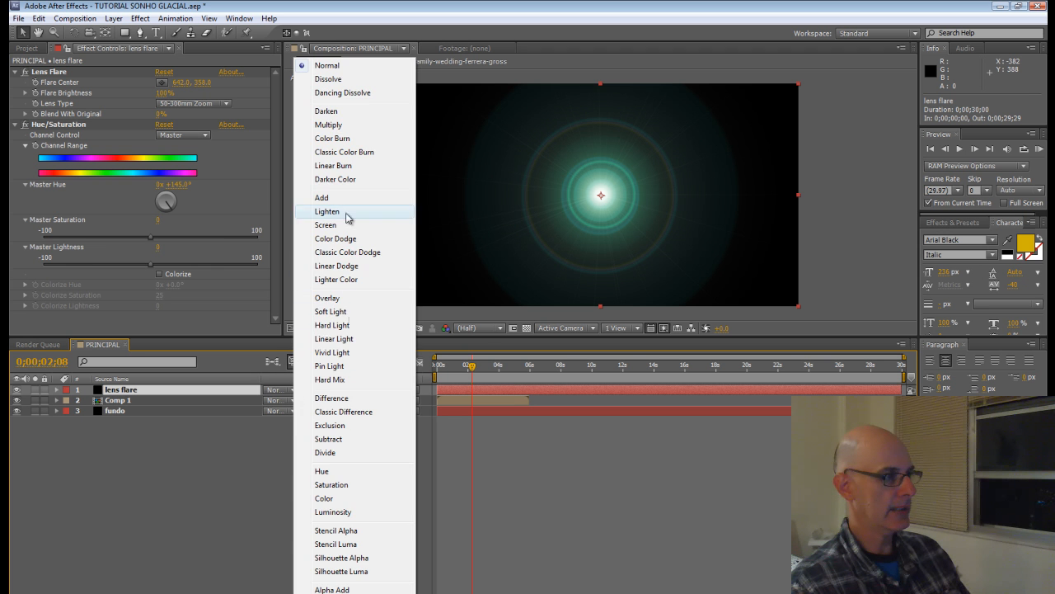
pyautogui.click(347, 225)
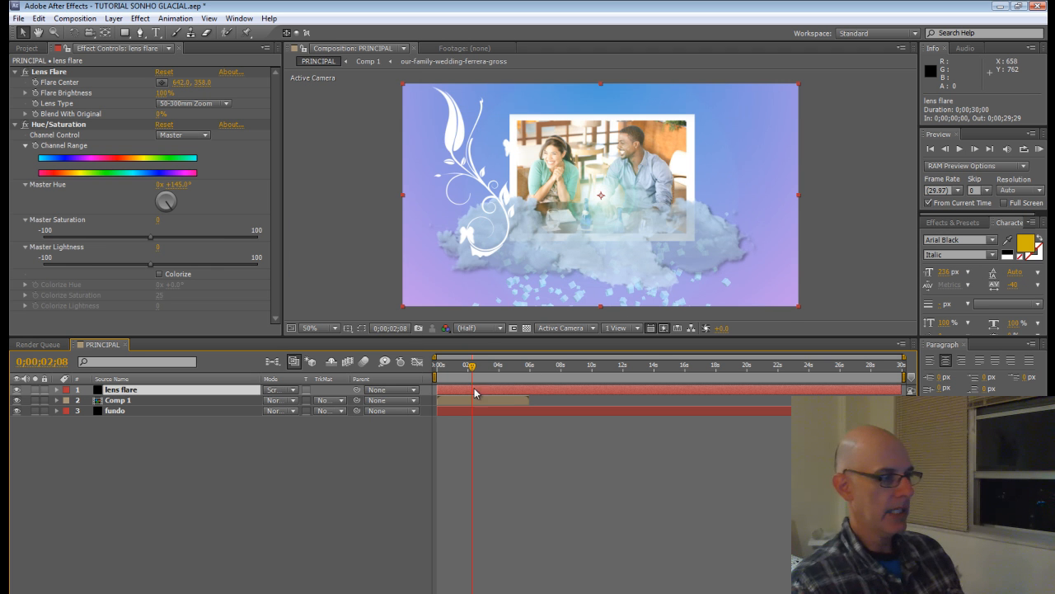
# Add the expression wiggle(5,5) to Flare Brightness with the time at 0;00;00;00, and check the flicker along the timeline
pyautogui.moveTo(474, 368); pyautogui.dragTo(435, 368)
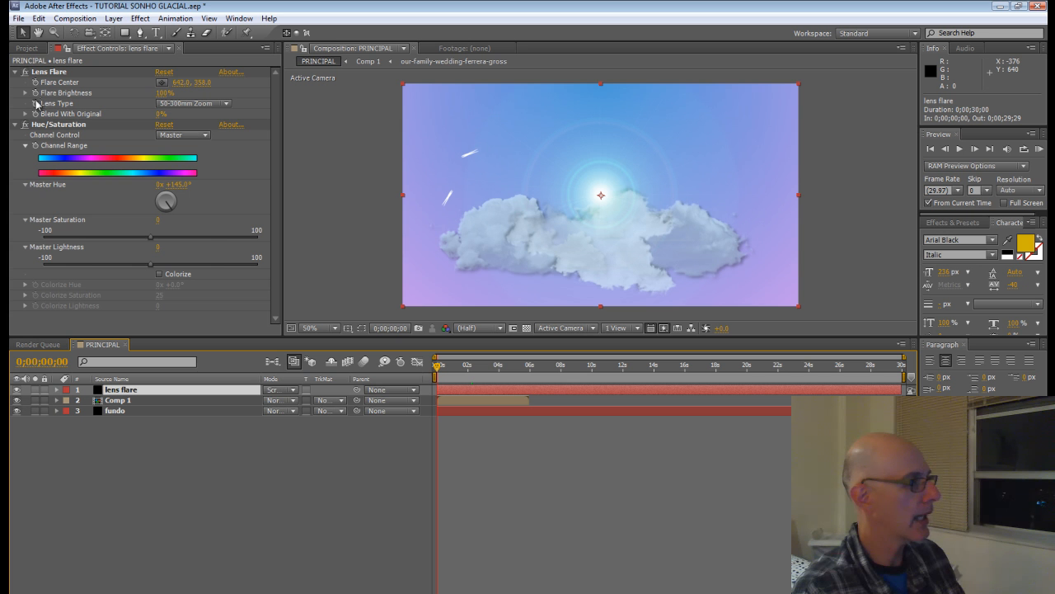
pyautogui.keyDown('alt'); pyautogui.click(35, 93); pyautogui.keyUp('alt')
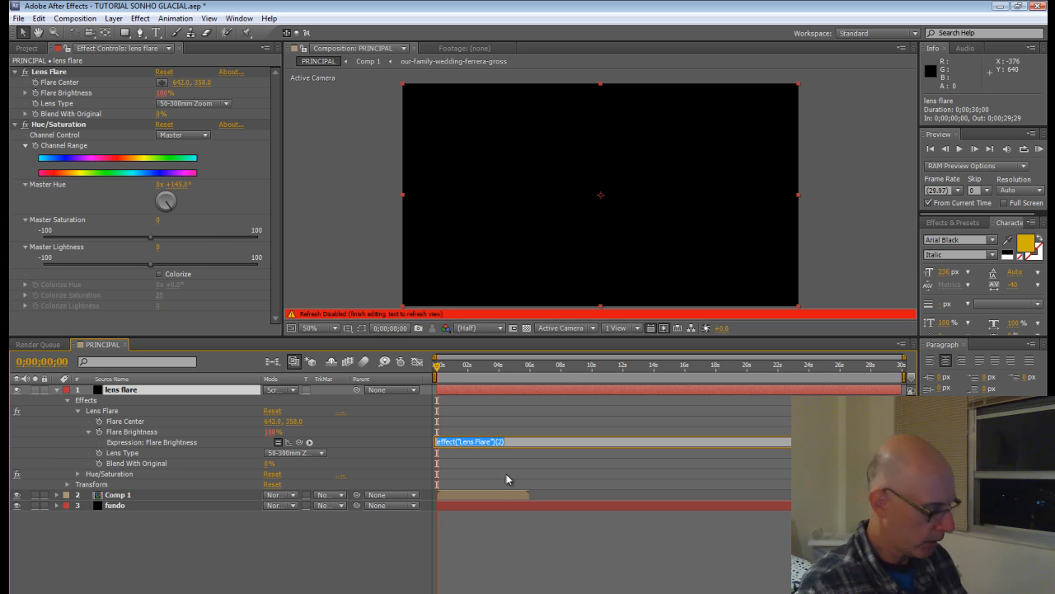
pyautogui.write('wiggle(')
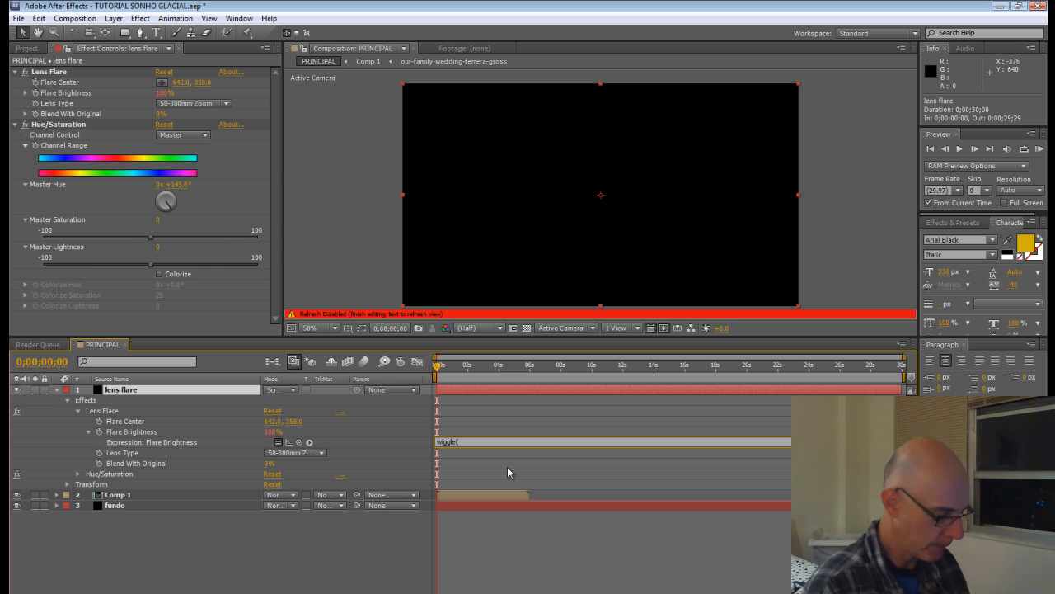
pyautogui.write('5,5')
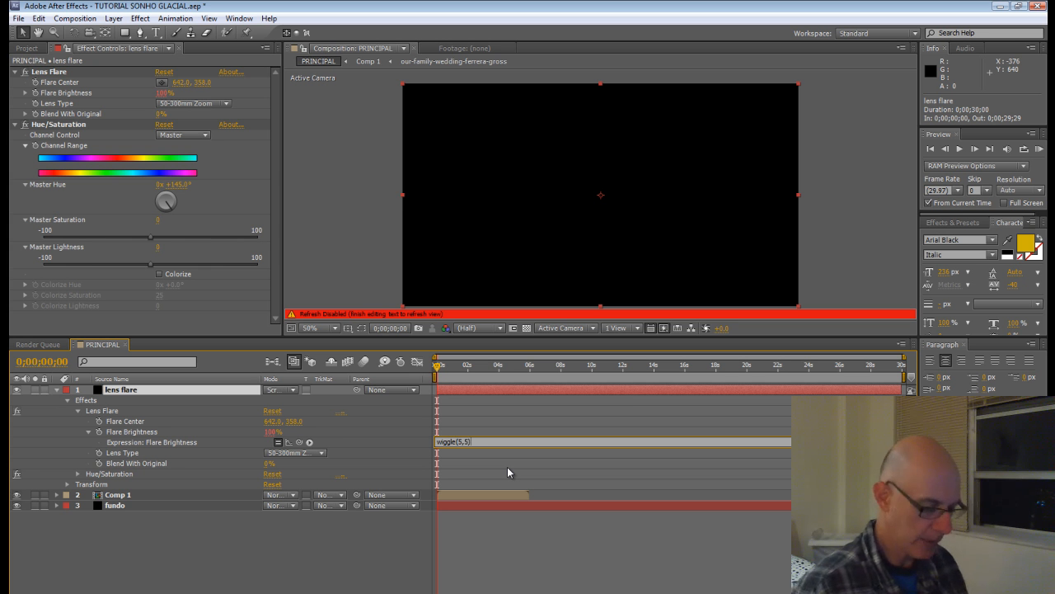
pyautogui.press('KP_Enter')
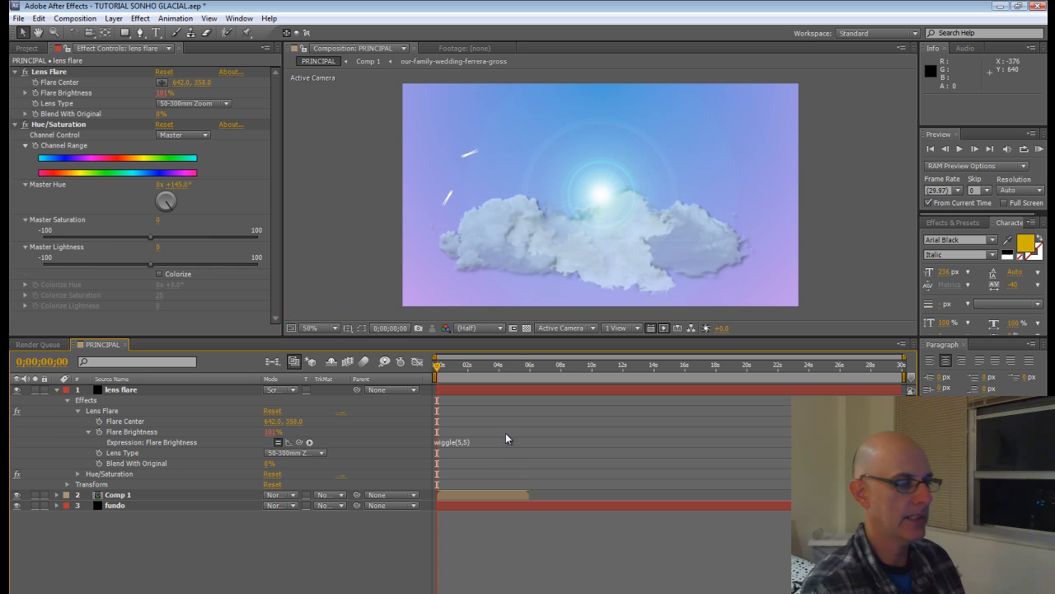
pyautogui.moveTo(446, 368); pyautogui.dragTo(512, 371)
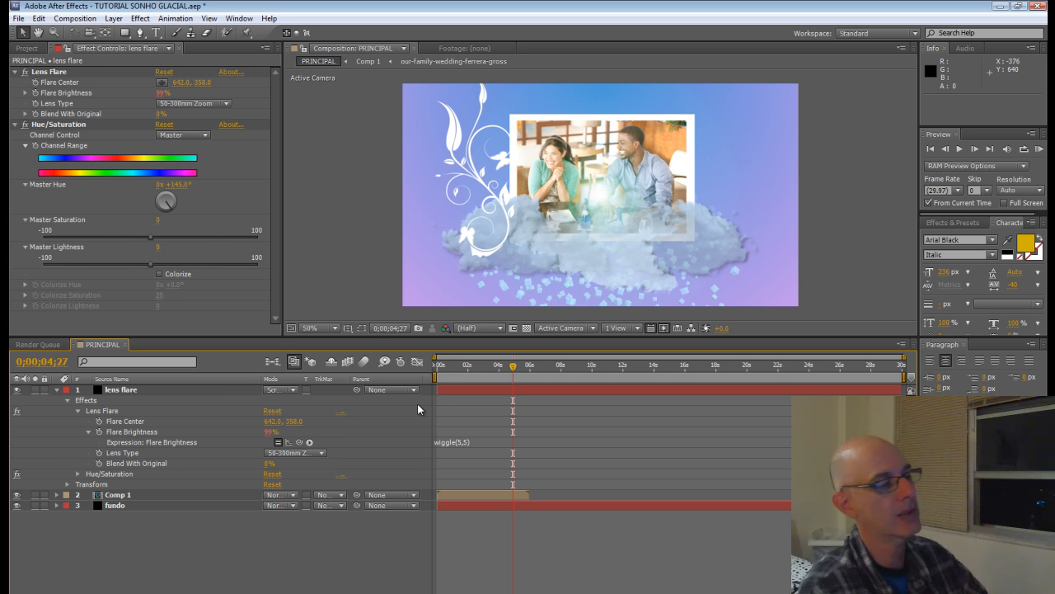
# Add a null object to the PRINCIPAL composition and reveal its Position property
pyautogui.click(114, 19)
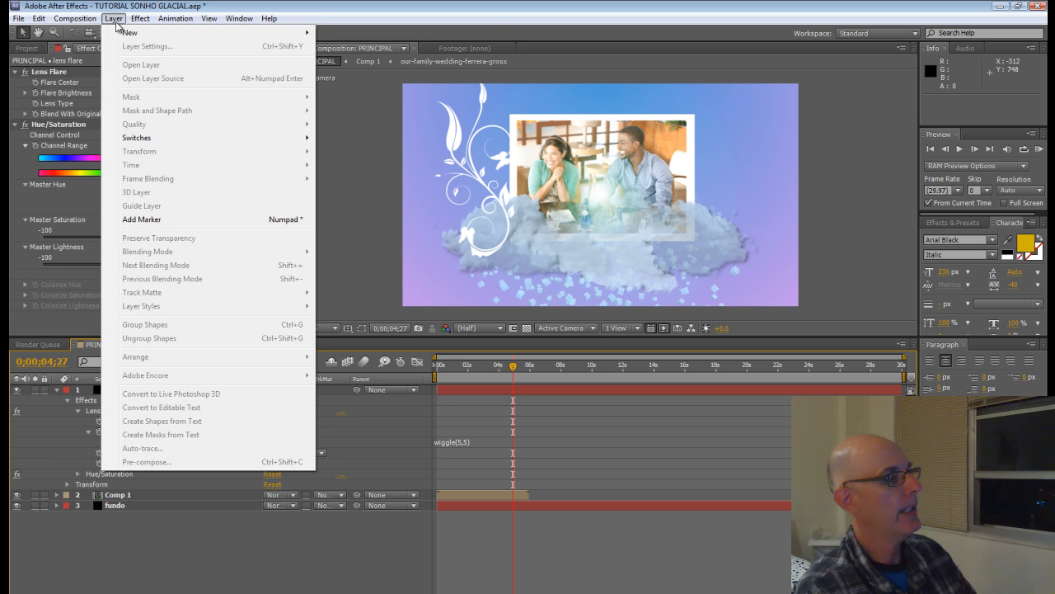
pyautogui.moveTo(128, 33)
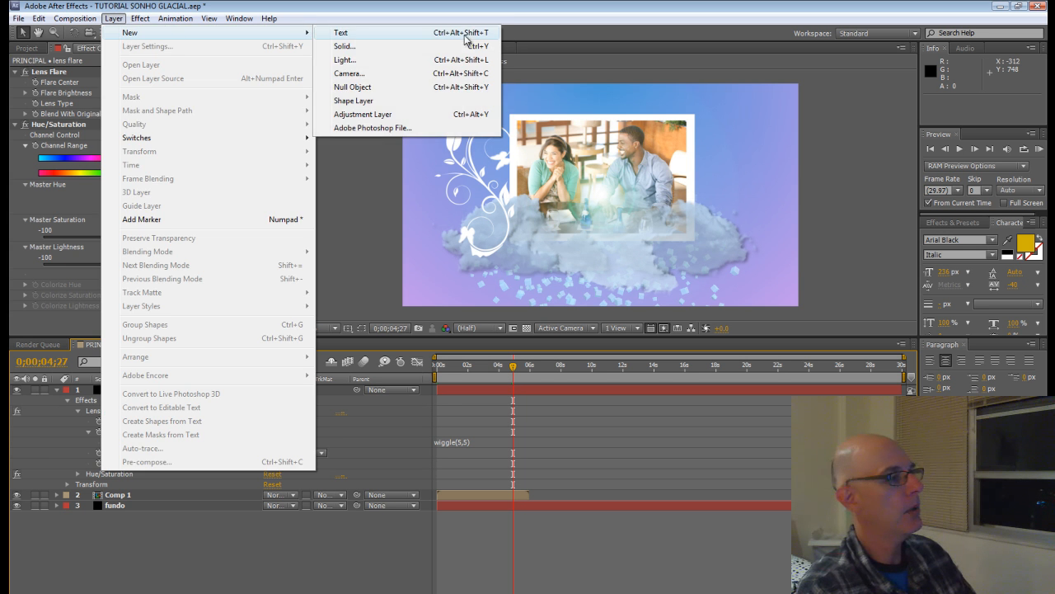
pyautogui.click(370, 87)
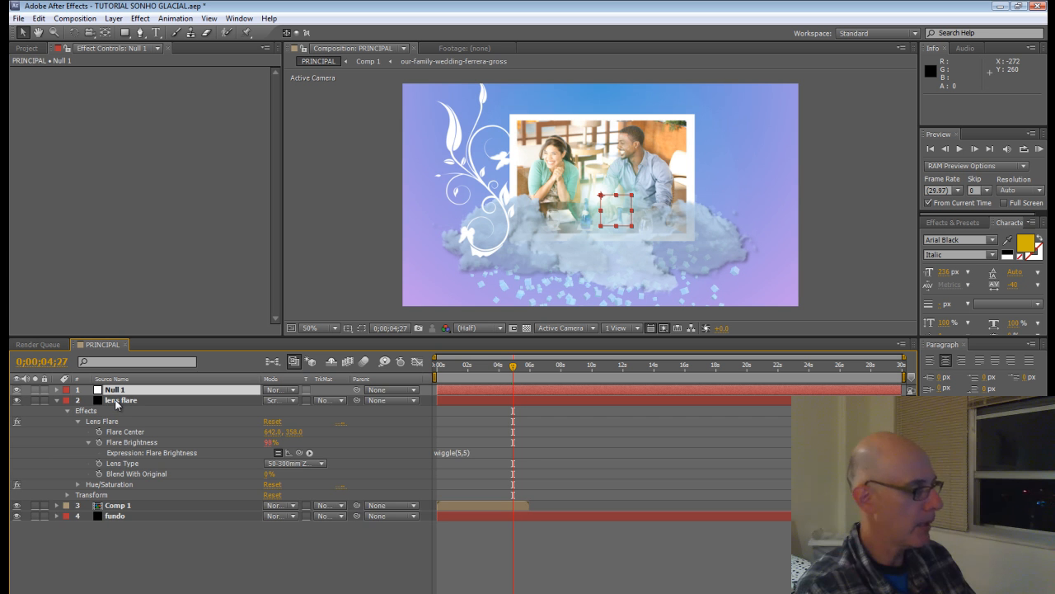
pyautogui.press('p')
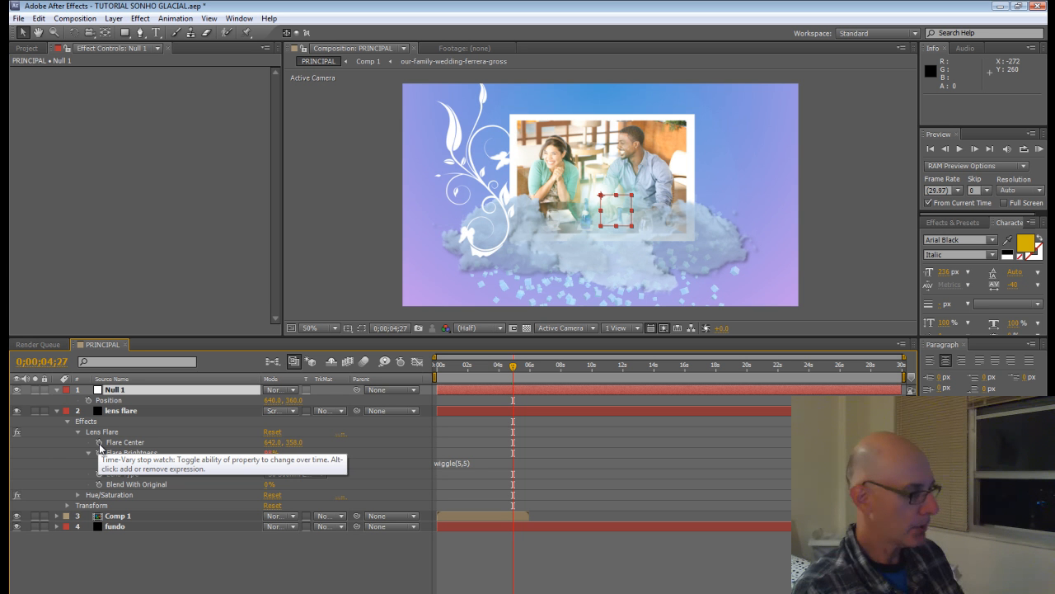
# Link the lens flare's Flare Center to Null 1's Position with an expression, and check it at another time
pyautogui.keyDown('alt'); pyautogui.click(99, 446); pyautogui.keyUp('alt')
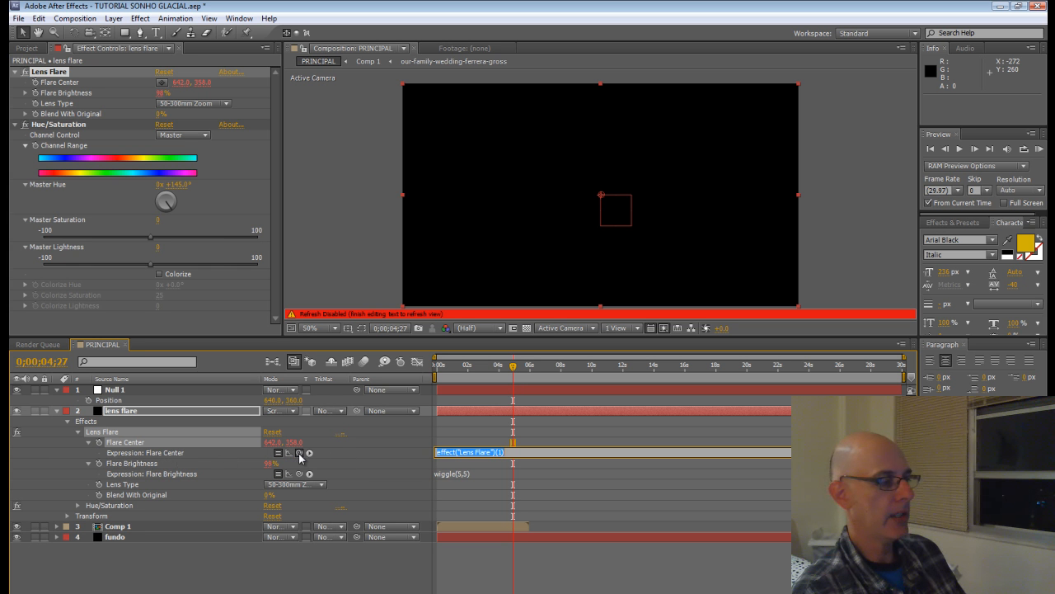
pyautogui.moveTo(299, 452); pyautogui.dragTo(114, 401)
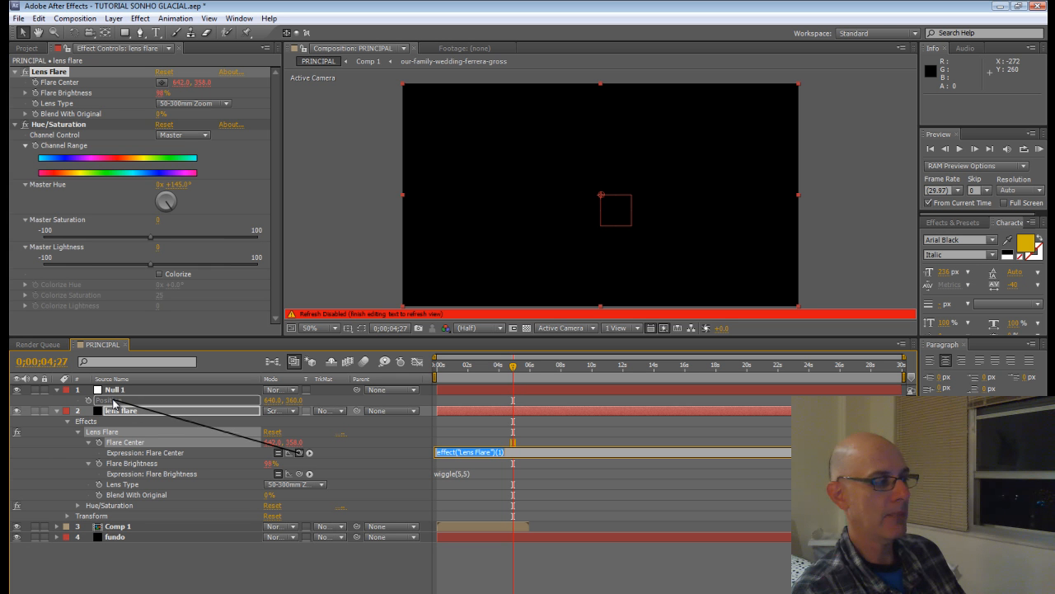
pyautogui.moveTo(115, 402); pyautogui.dragTo(115, 402)
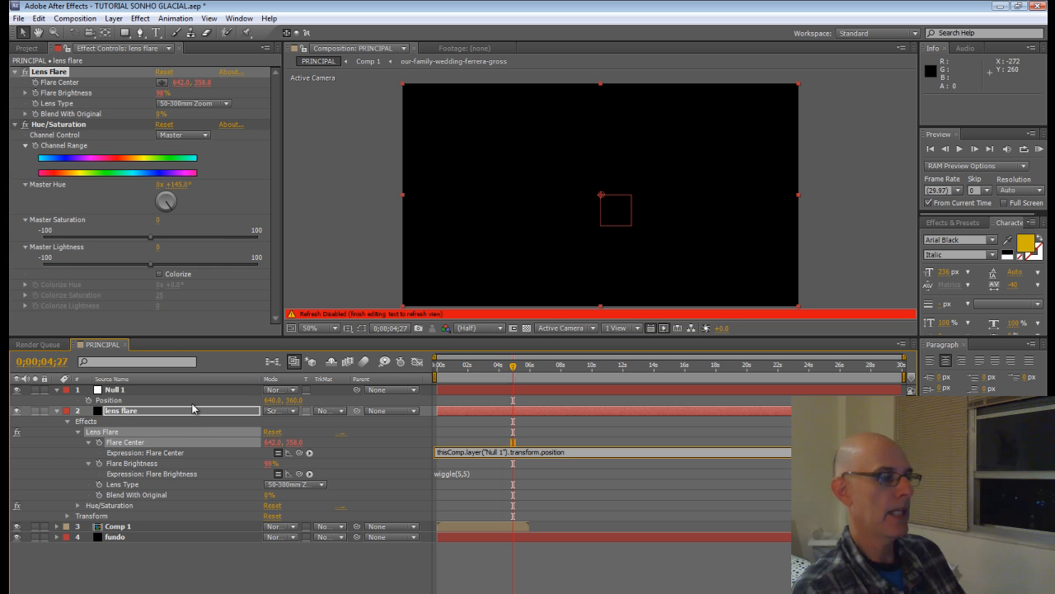
pyautogui.moveTo(513, 367); pyautogui.dragTo(525, 367)
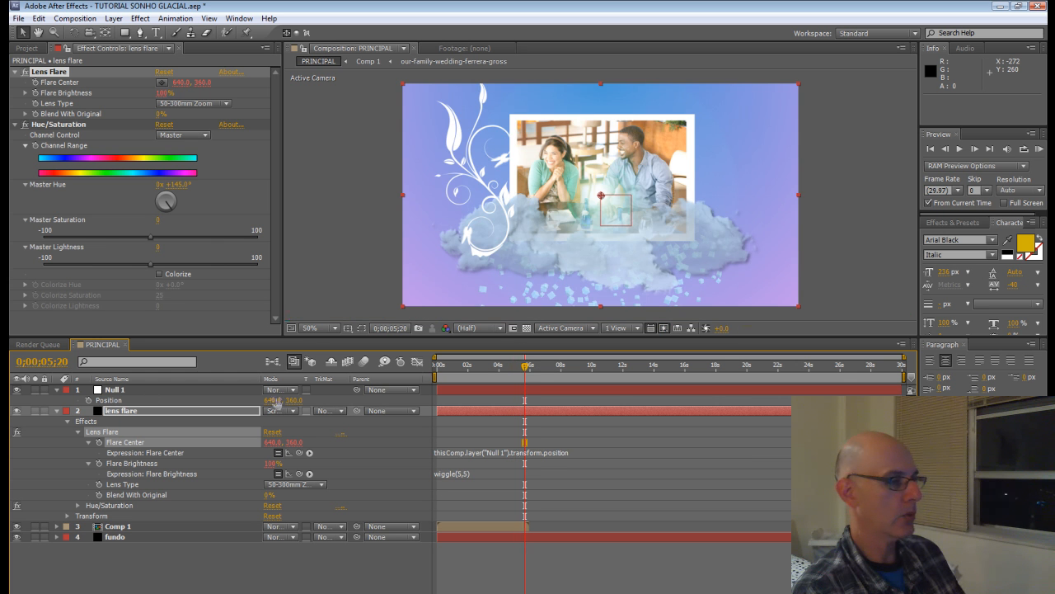
# Try shifting Null 1 vertically to Y 333 to test the flare link, and undo the change
pyautogui.moveTo(295, 401)
pyautogui.mouseDown()
pyautogui.moveTo(420, 393)
pyautogui.moveTo(294, 401)
pyautogui.mouseUp()
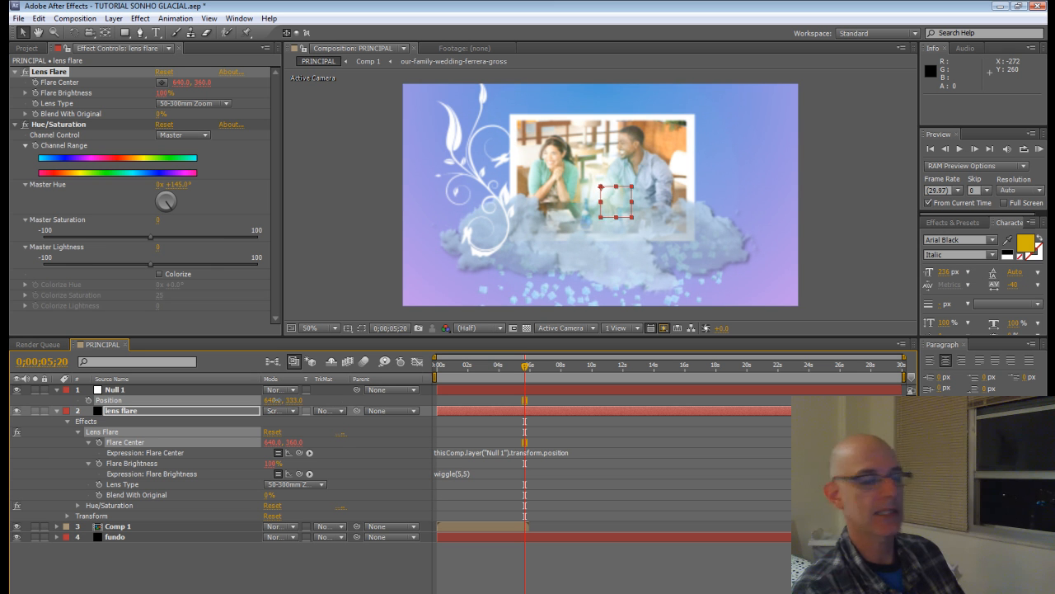
pyautogui.hotkey('ctrl', 'z')
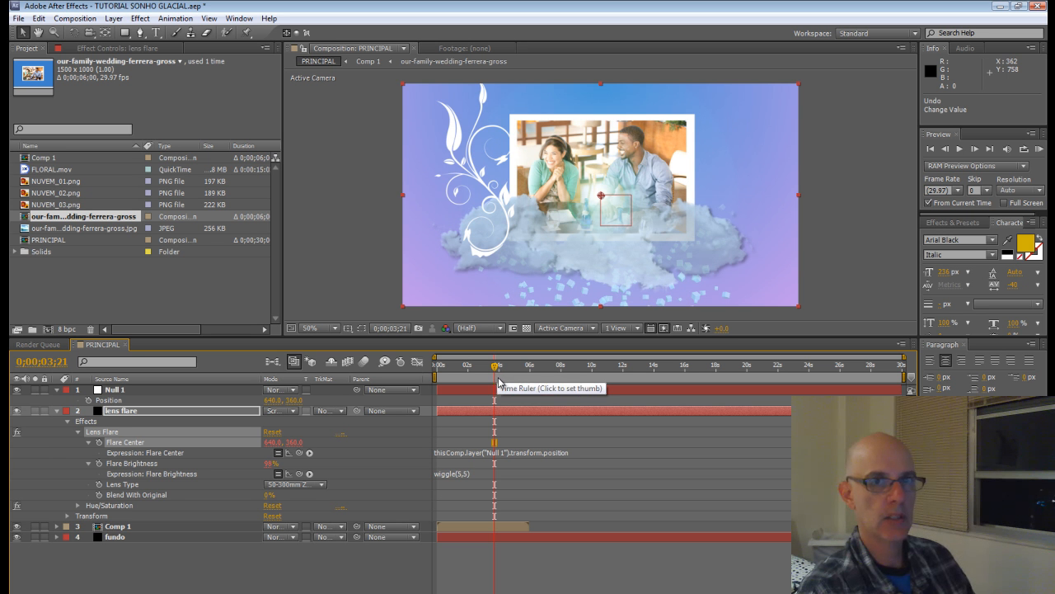
# Animate Null 1's Position from a keyframe at 0;00;00;00 to 1156, 116 at 0;00;01;02
pyautogui.moveTo(496, 368); pyautogui.dragTo(431, 378)
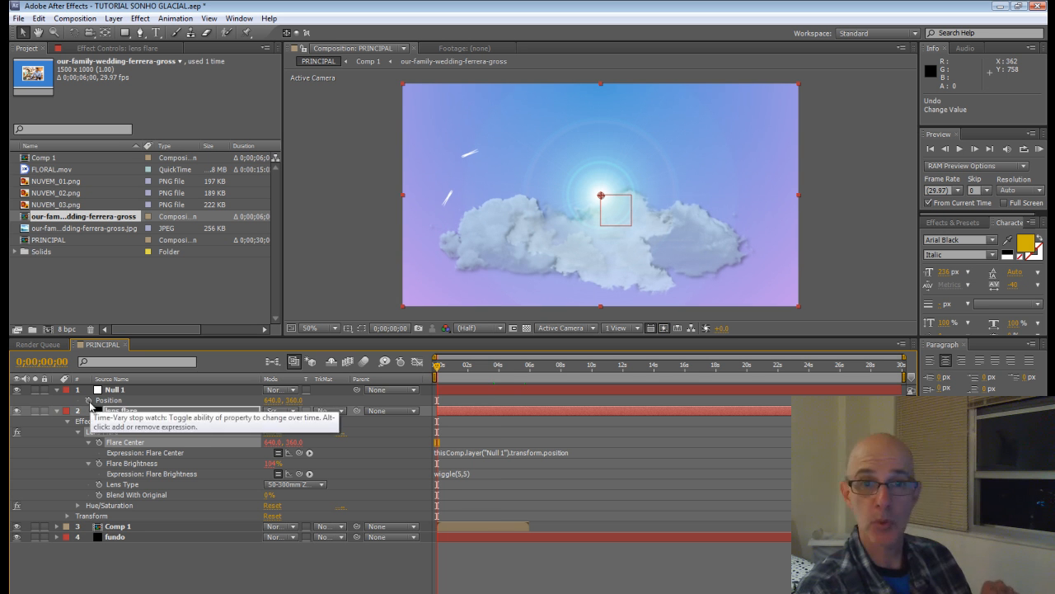
pyautogui.click(89, 401)
pyautogui.press('pagedown')
pyautogui.moveTo(443, 368); pyautogui.dragTo(455, 368)
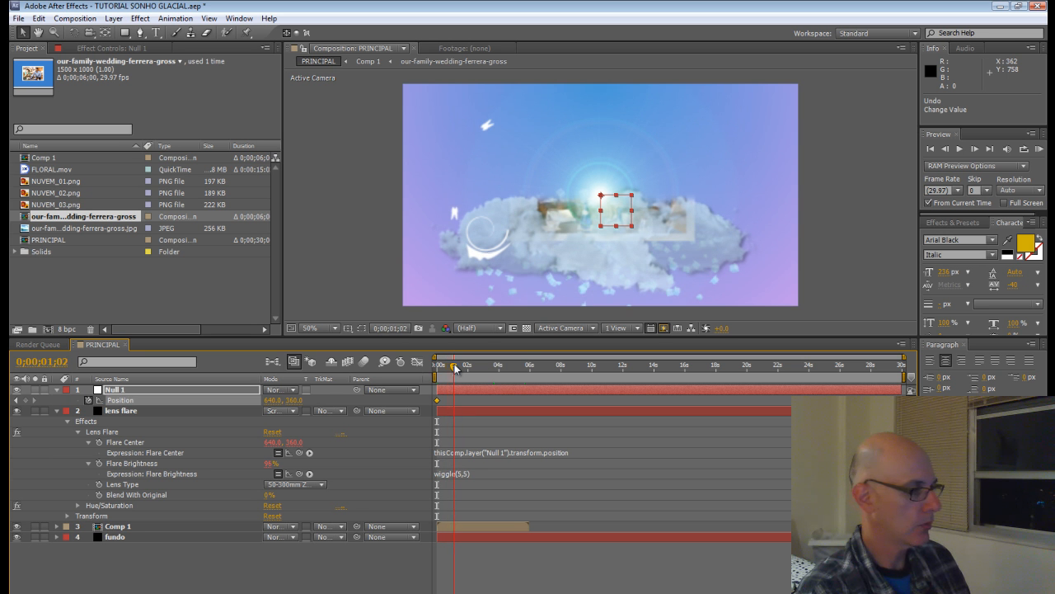
pyautogui.moveTo(613, 216); pyautogui.dragTo(774, 142)
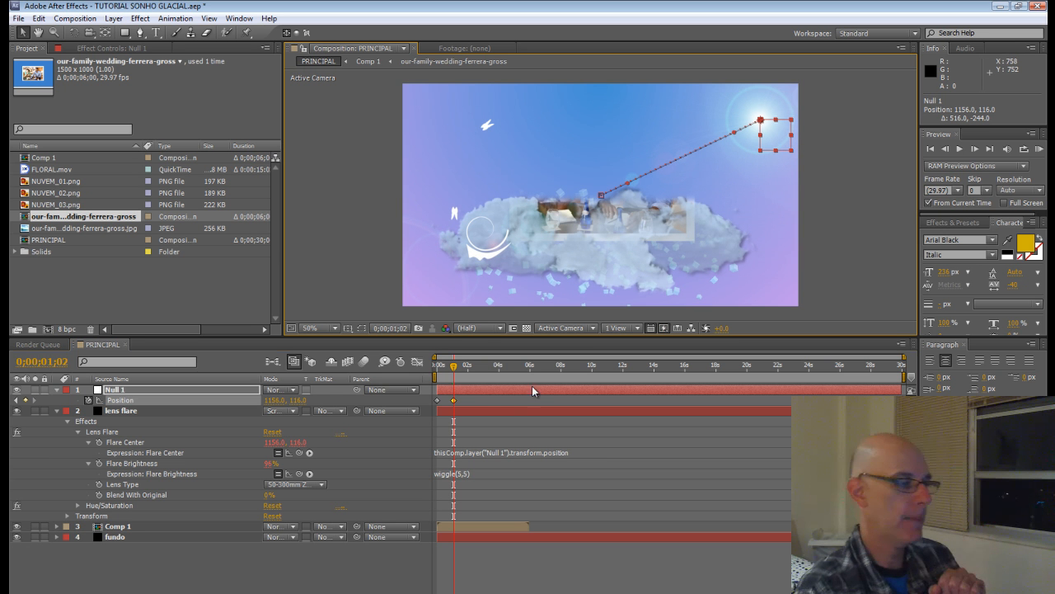
# Apply Easy Ease to both of Null 1's Position keyframes and preview the movement up to 0;00;01;13
pyautogui.moveTo(464, 398); pyautogui.dragTo(428, 410)
pyautogui.moveTo(453, 405)
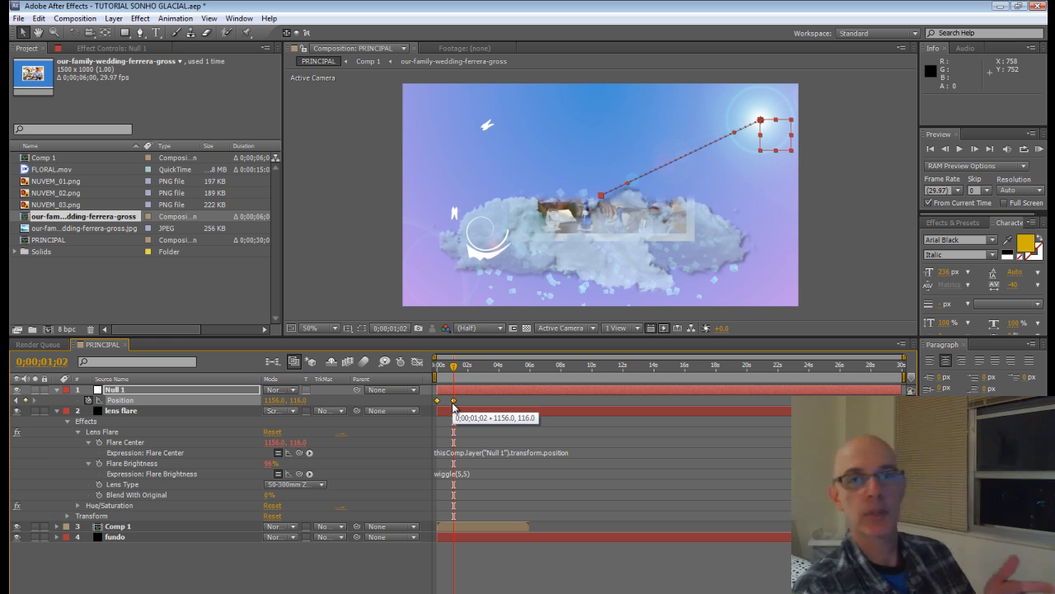
pyautogui.rightClick(454, 404)
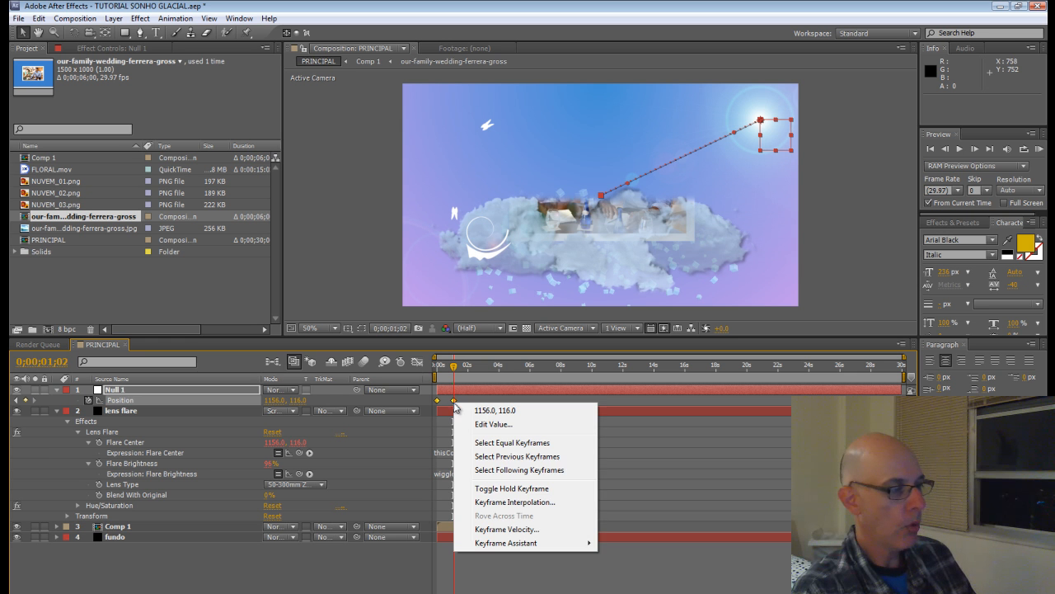
pyautogui.moveTo(509, 545)
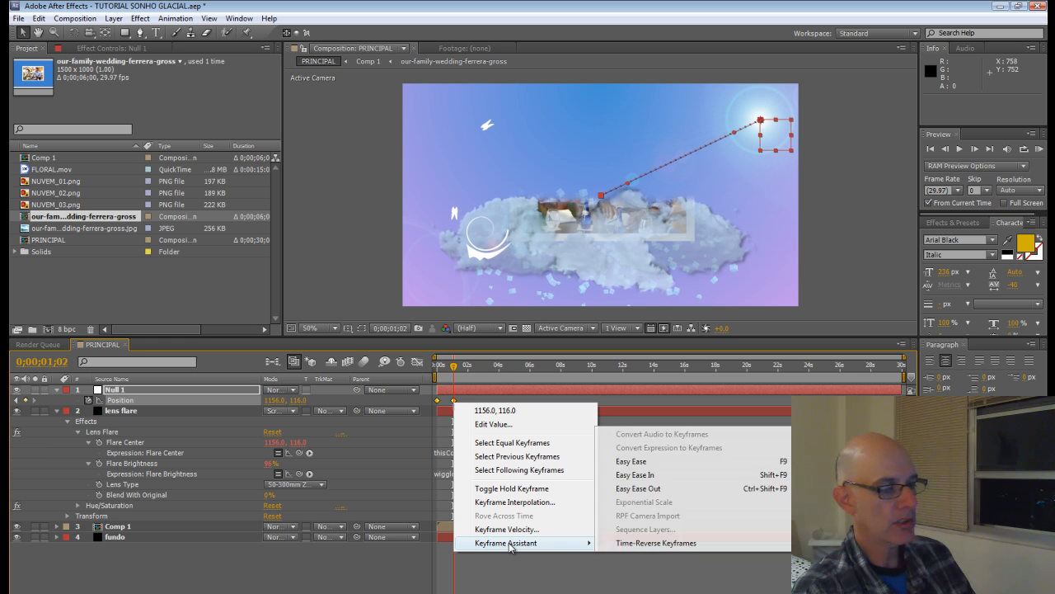
pyautogui.click(631, 461)
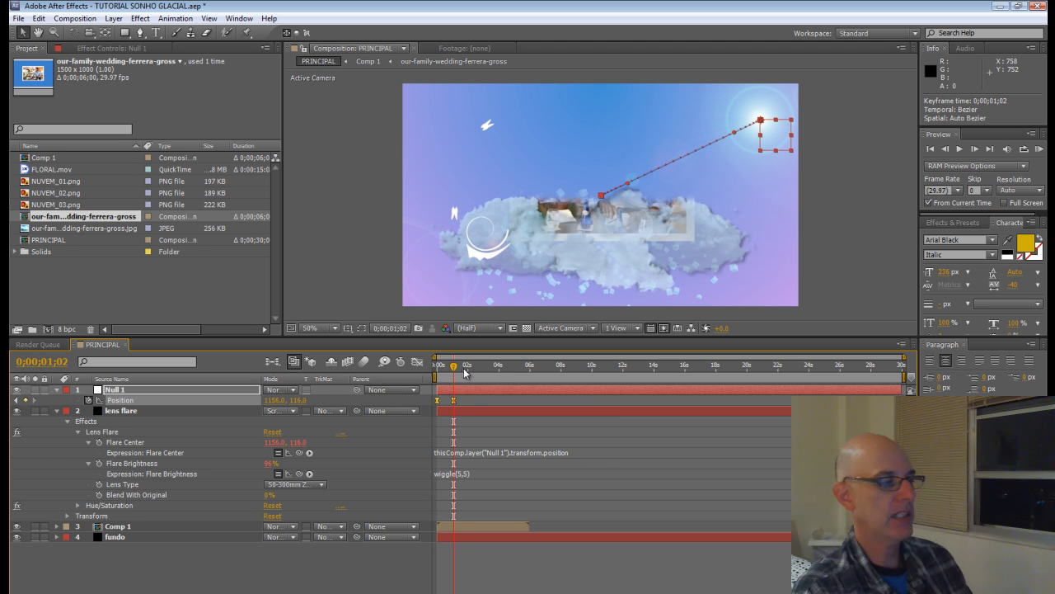
pyautogui.moveTo(454, 371)
pyautogui.mouseDown()
pyautogui.moveTo(439, 376)
pyautogui.moveTo(460, 376)
pyautogui.mouseUp()
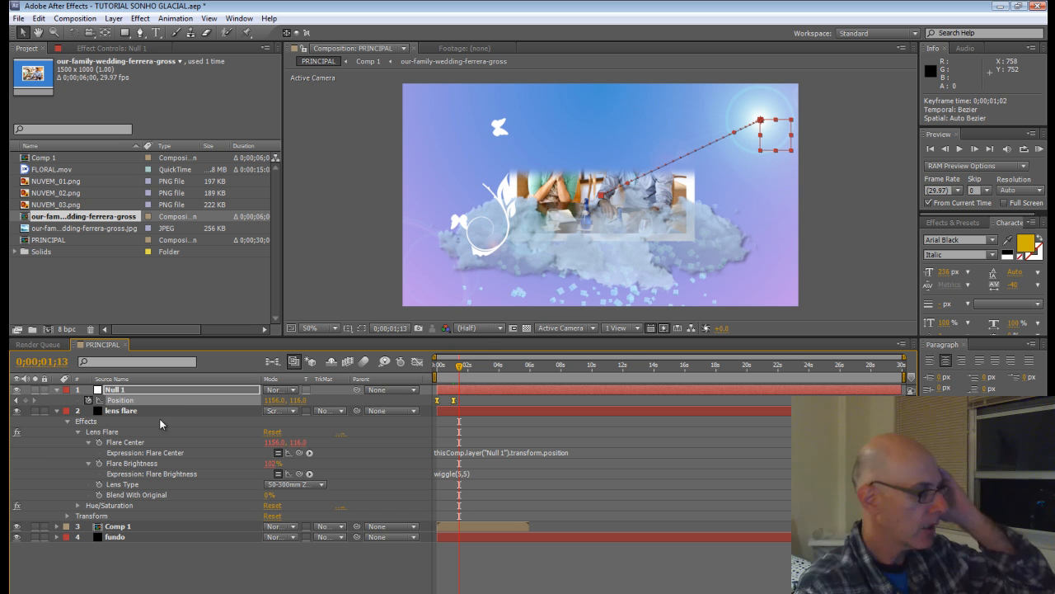
# Add the expression wiggle(2,5) to Null 1's Position and check the motion up to 0;00;03;02
pyautogui.keyDown('alt'); pyautogui.click(88, 401); pyautogui.keyUp('alt')
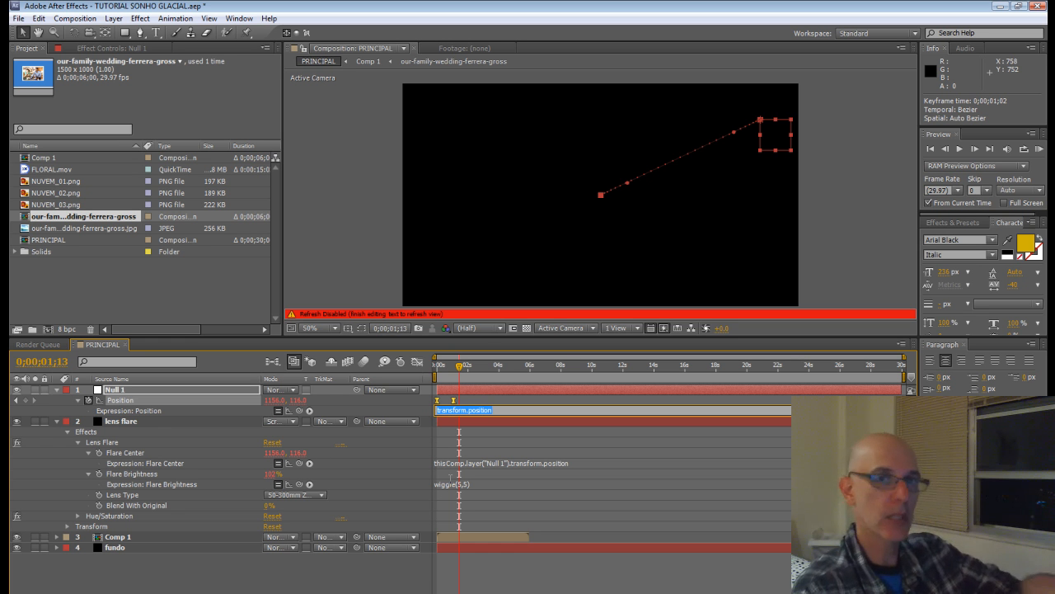
pyautogui.write('wiggle(2,5')
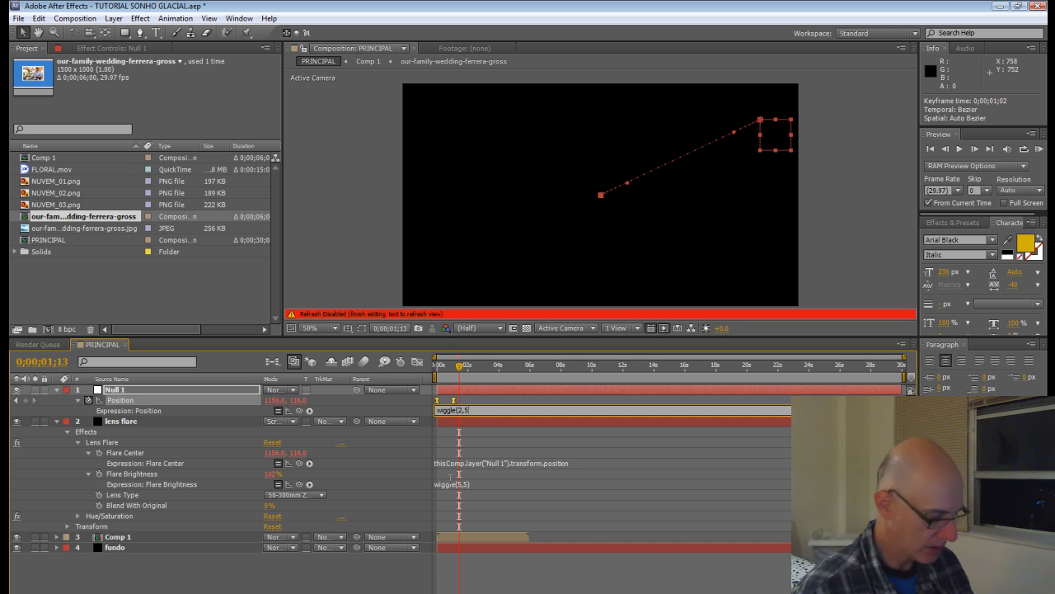
pyautogui.click(479, 400)
pyautogui.moveTo(460, 366); pyautogui.dragTo(487, 377)
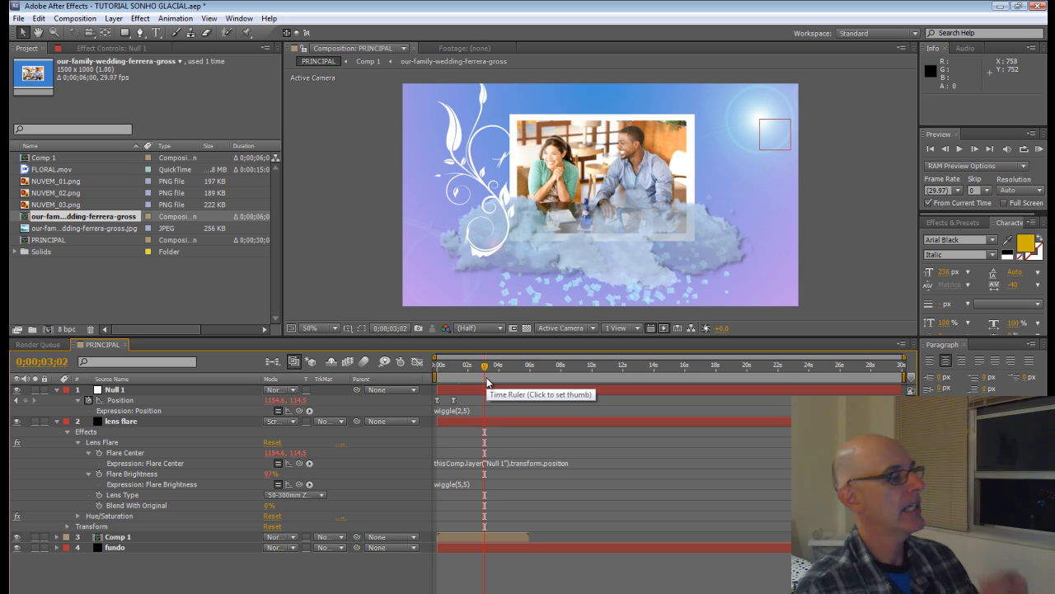
# Duplicate Comp 1 in the project and open the duplicate, Comp 2
pyautogui.click(34, 157)
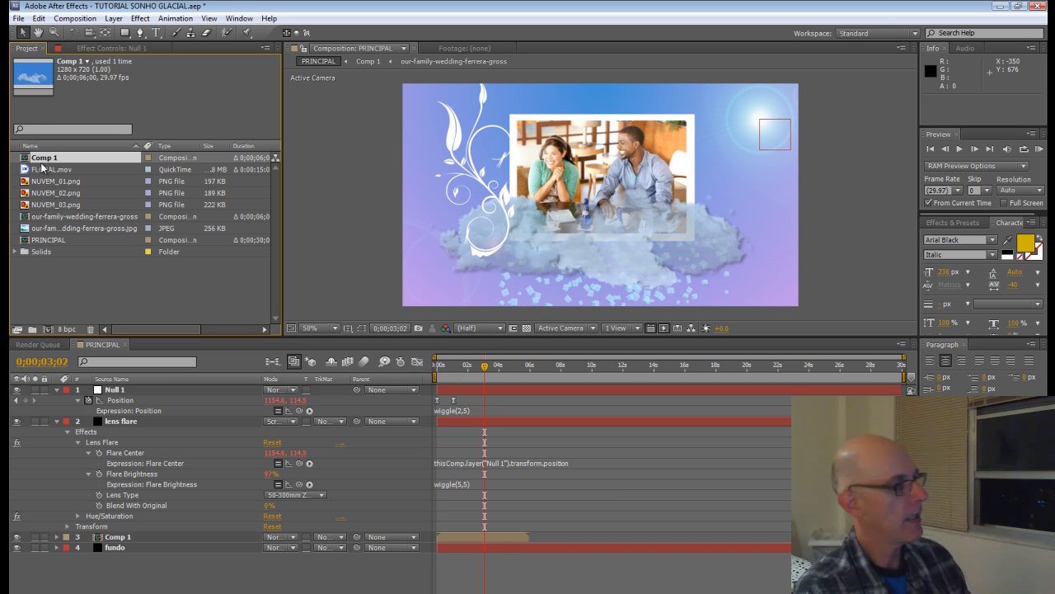
pyautogui.hotkey('ctrl', 'd')
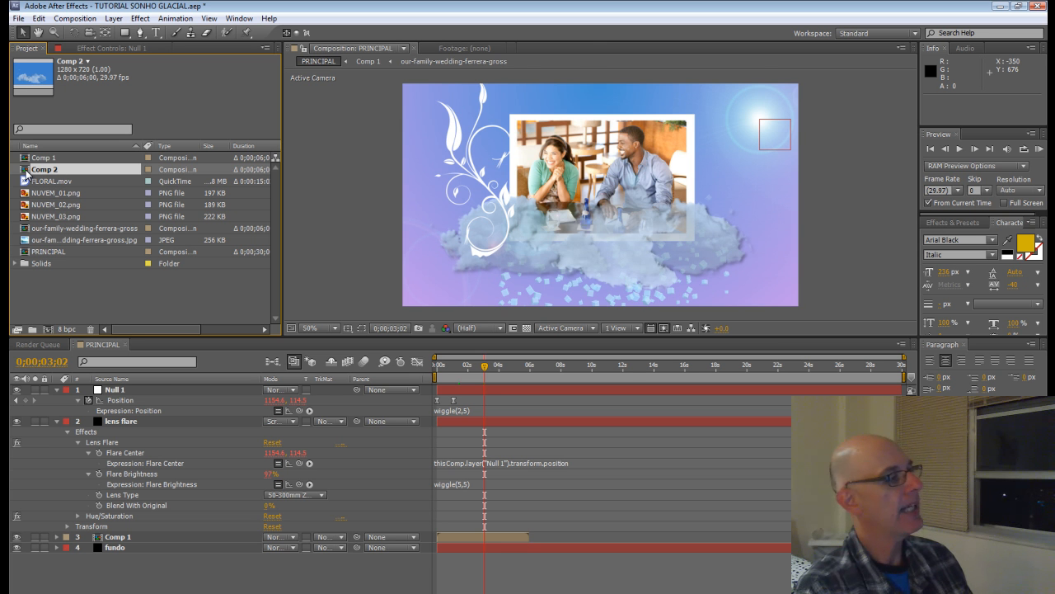
pyautogui.doubleClick(25, 170)
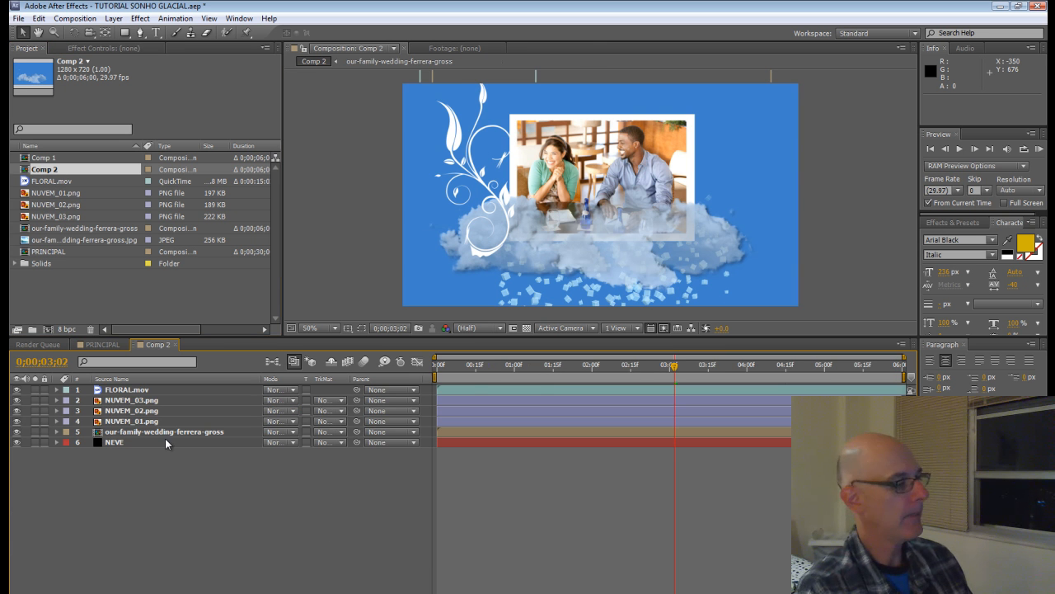
# Duplicate the our-family-wedding-ferrera-gross composition in the project and open the original composition
pyautogui.click(474, 430)
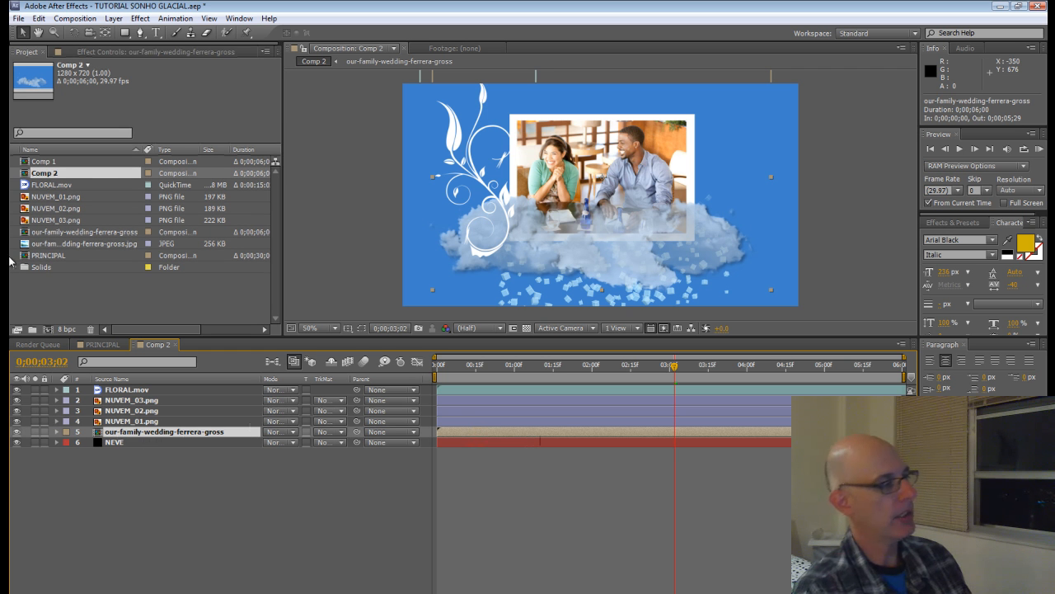
pyautogui.click(55, 233)
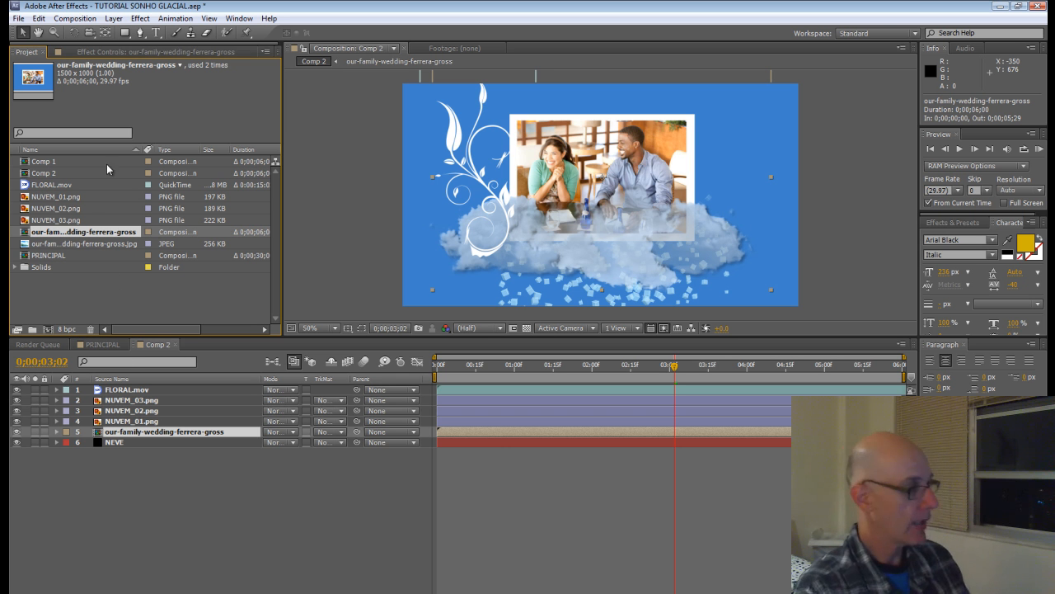
pyautogui.hotkey('ctrl', 'd')
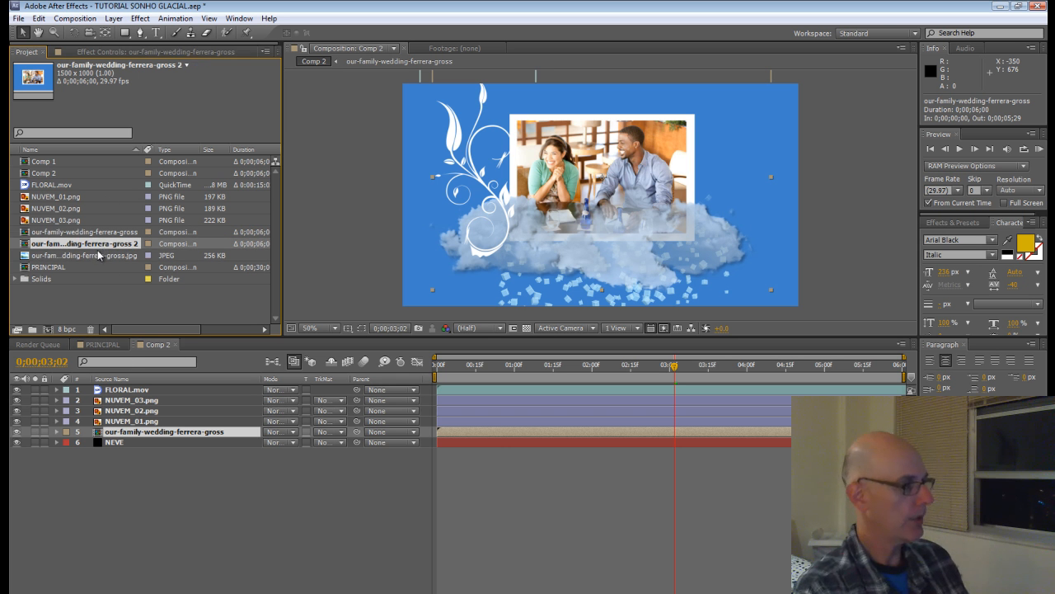
pyautogui.click(50, 232)
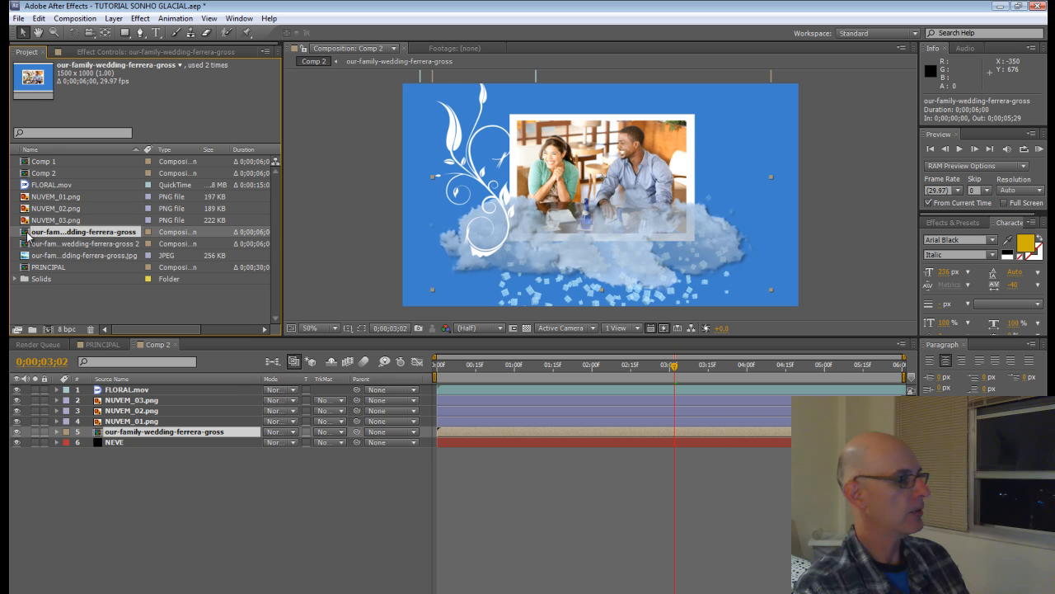
pyautogui.doubleClick(27, 233)
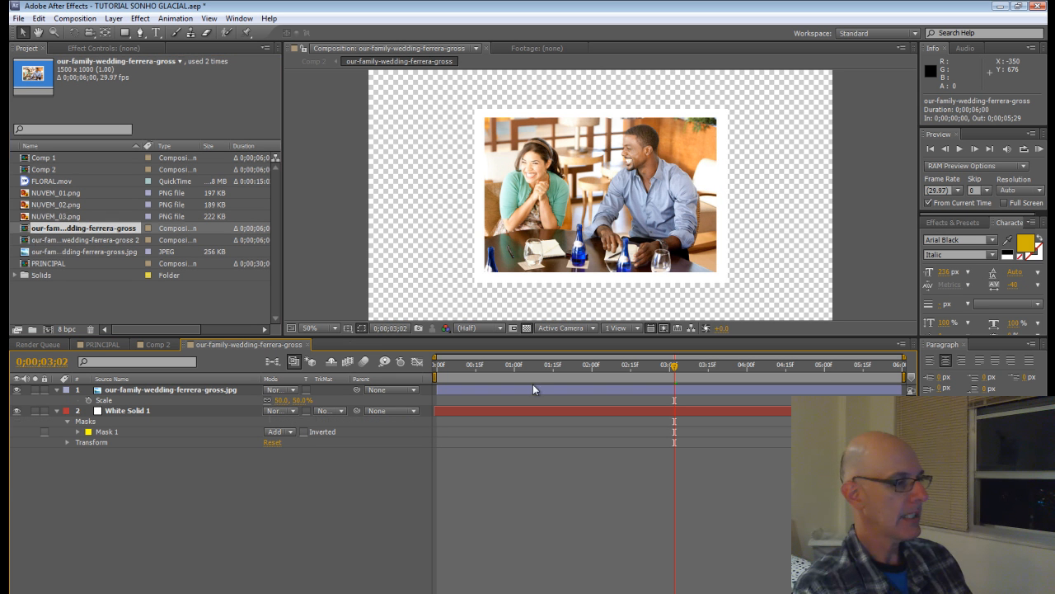
# Replace the our-family-wedding-ferrera-gross.jpg photo layer with caspers-family-118.jpg above White Solid 1
pyautogui.click(456, 390)
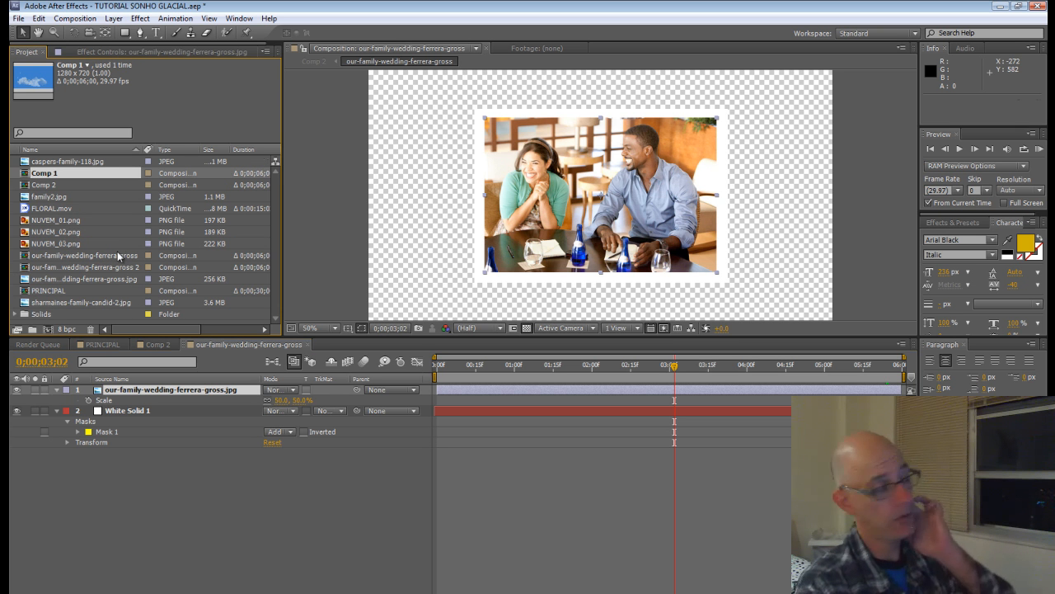
pyautogui.click(54, 162)
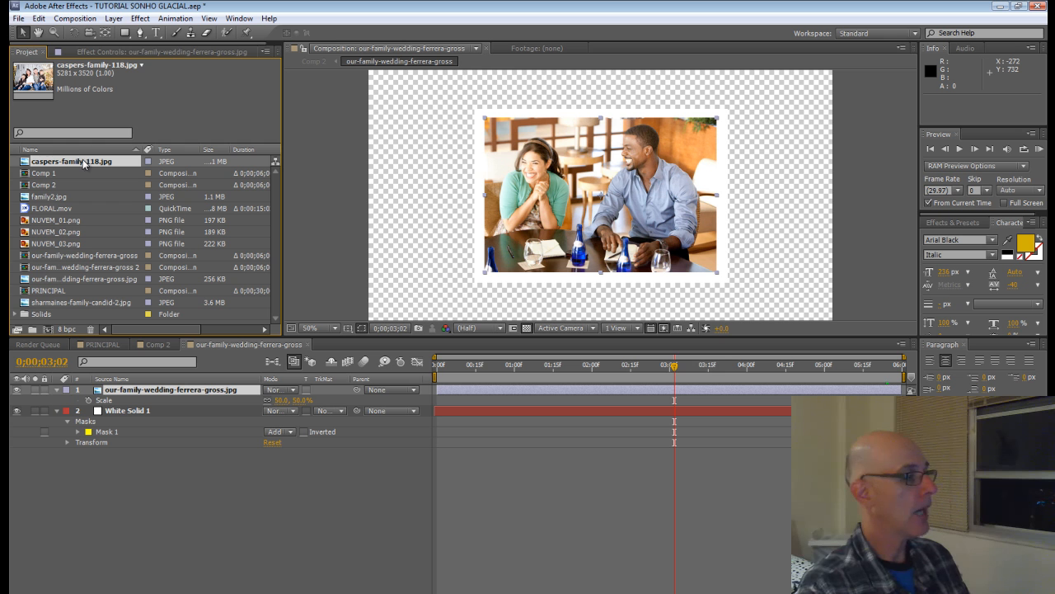
pyautogui.click(578, 389)
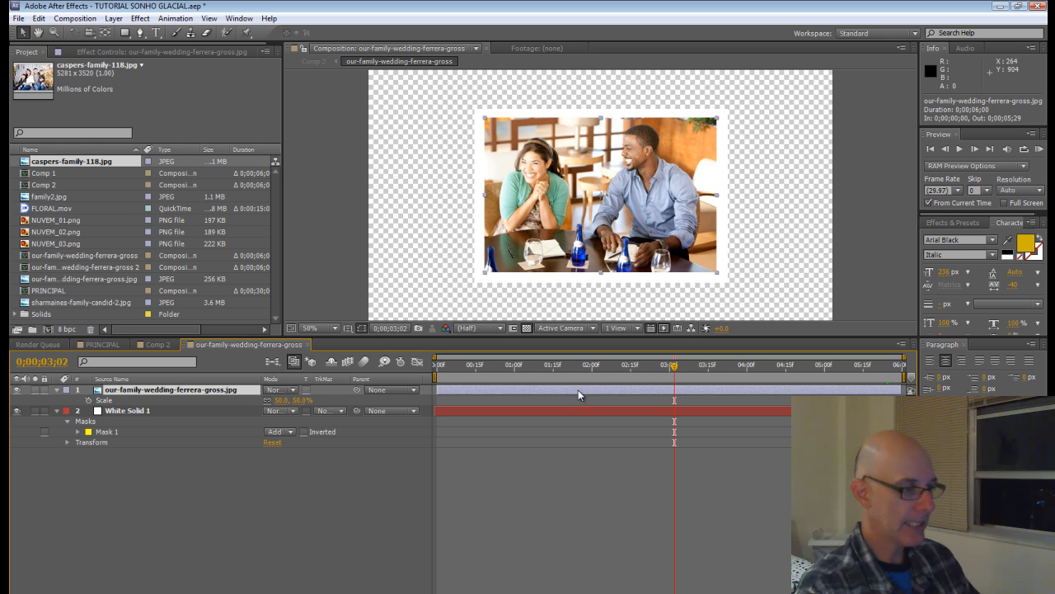
pyautogui.moveTo(97, 160); pyautogui.dragTo(537, 388)
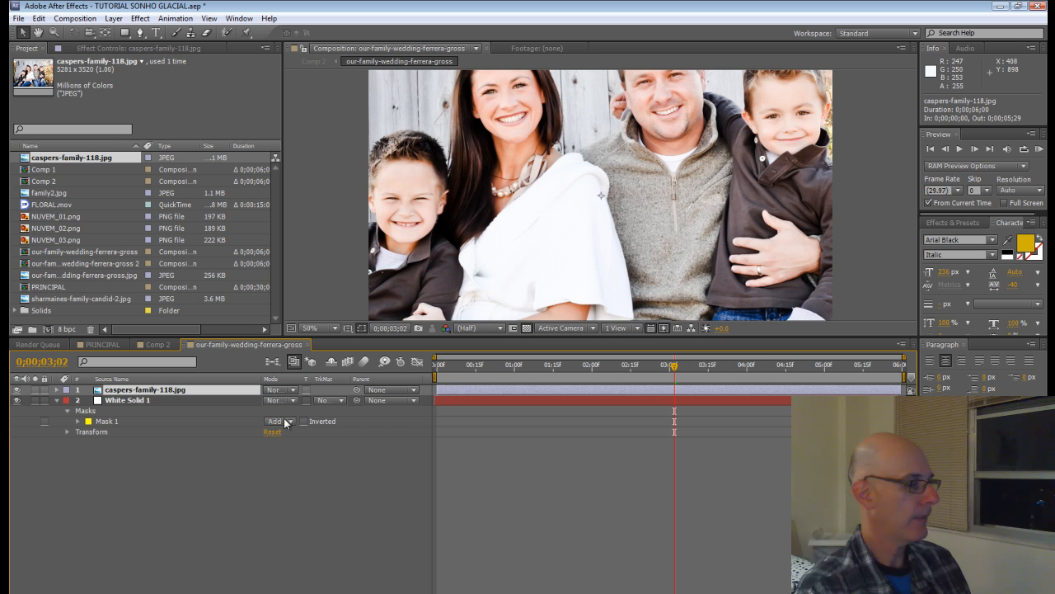
# Try placing the caspers-family-118.jpg layer below White Solid 1, and undo the reordering
pyautogui.moveTo(142, 393); pyautogui.dragTo(138, 467)
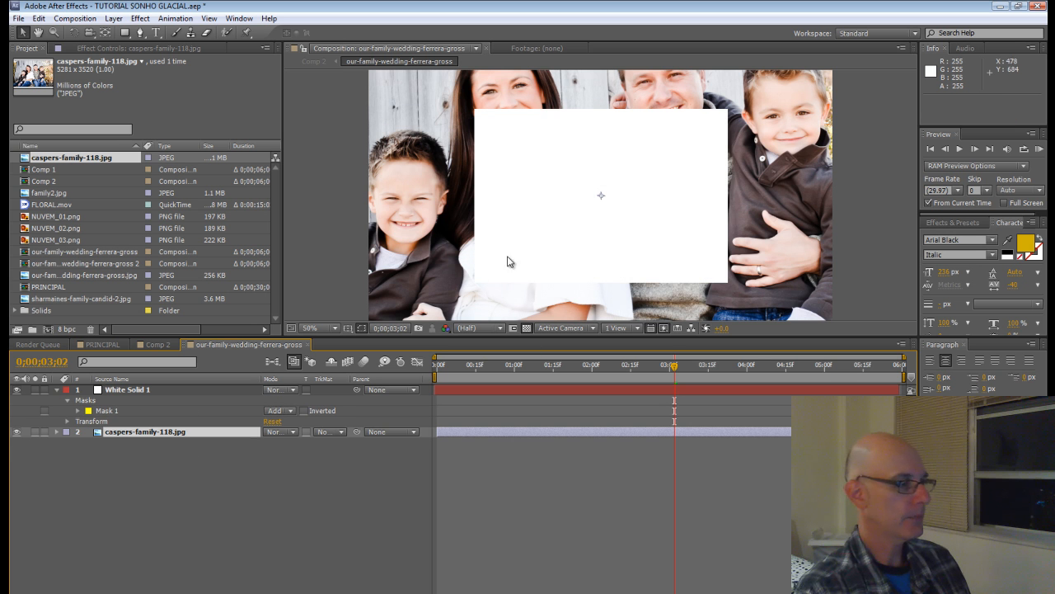
pyautogui.hotkey('ctrl', 'z')
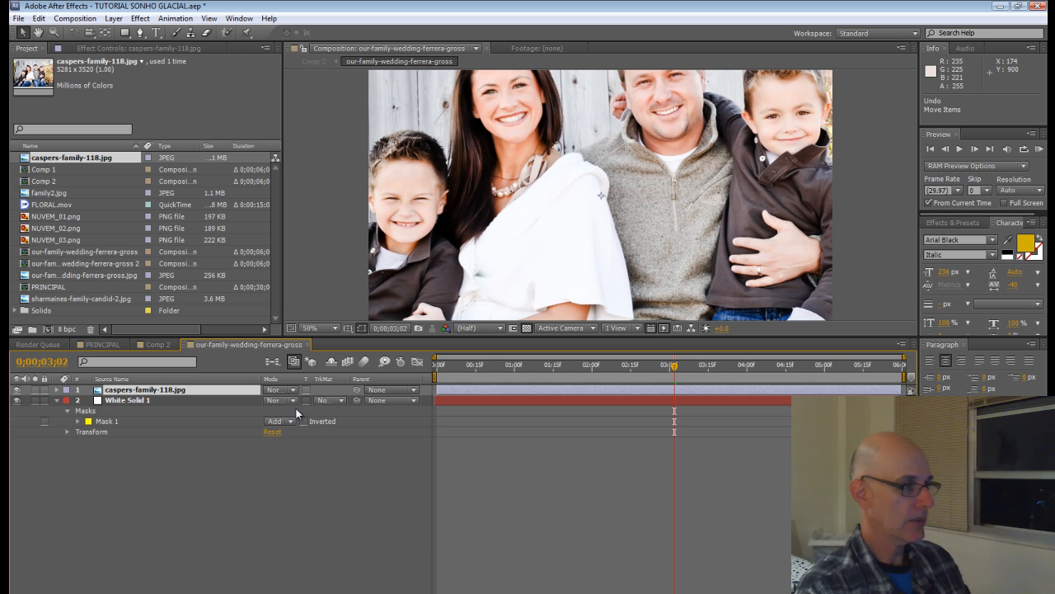
# Scale the caspers-family-118.jpg layer to 14.5% to fit the white frame, and close its composition
pyautogui.press('s')
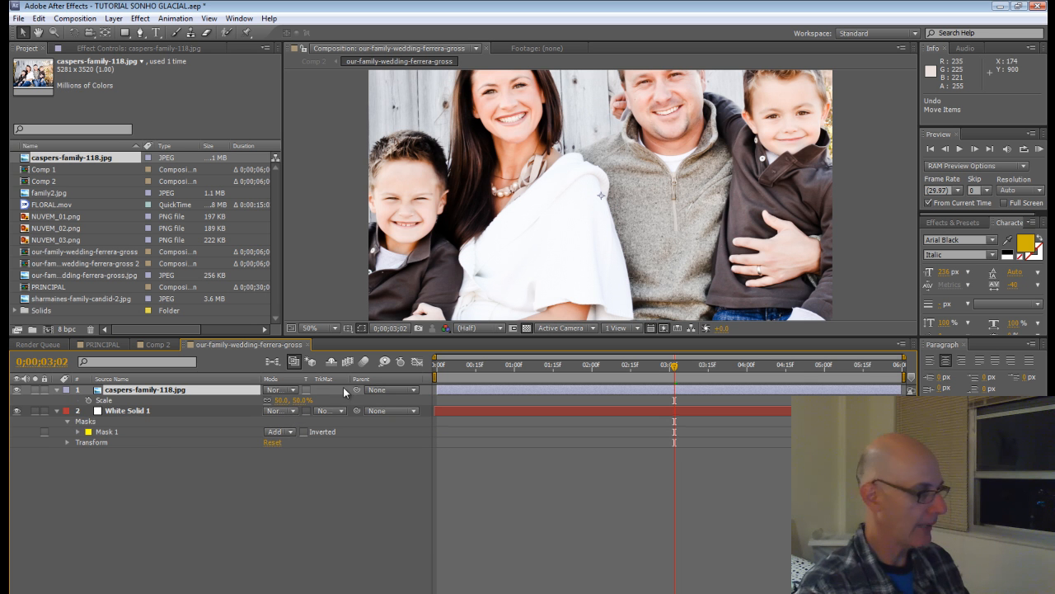
pyautogui.moveTo(282, 399); pyautogui.dragTo(266, 400)
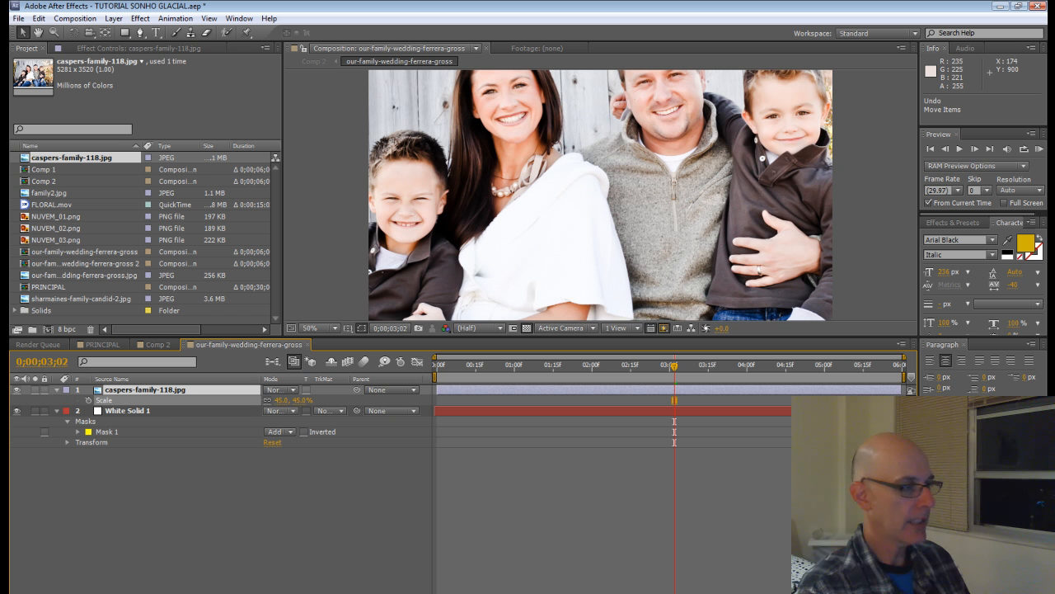
pyautogui.moveTo(281, 401)
pyautogui.mouseDown()
pyautogui.moveTo(249, 401)
pyautogui.moveTo(264, 400)
pyautogui.mouseUp()
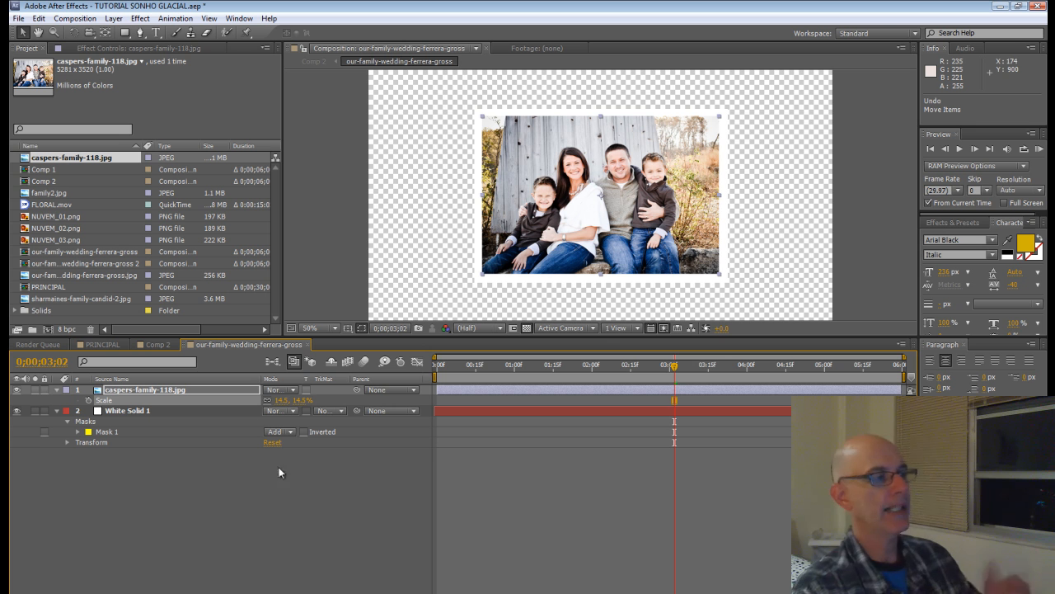
pyautogui.click(308, 345)
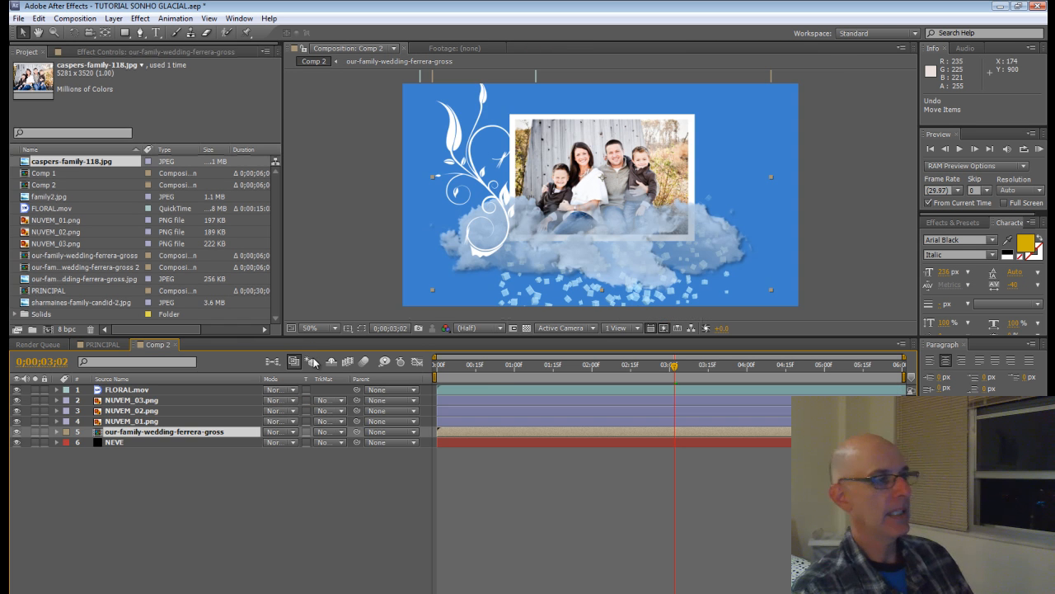
# In Comp 2, rotate the FLORAL.mov layer about 90° clockwise and move it to about 948, 508 beside the photo's lower-right corner
pyautogui.press('pageup')
pyautogui.moveTo(523, 369); pyautogui.dragTo(660, 377)
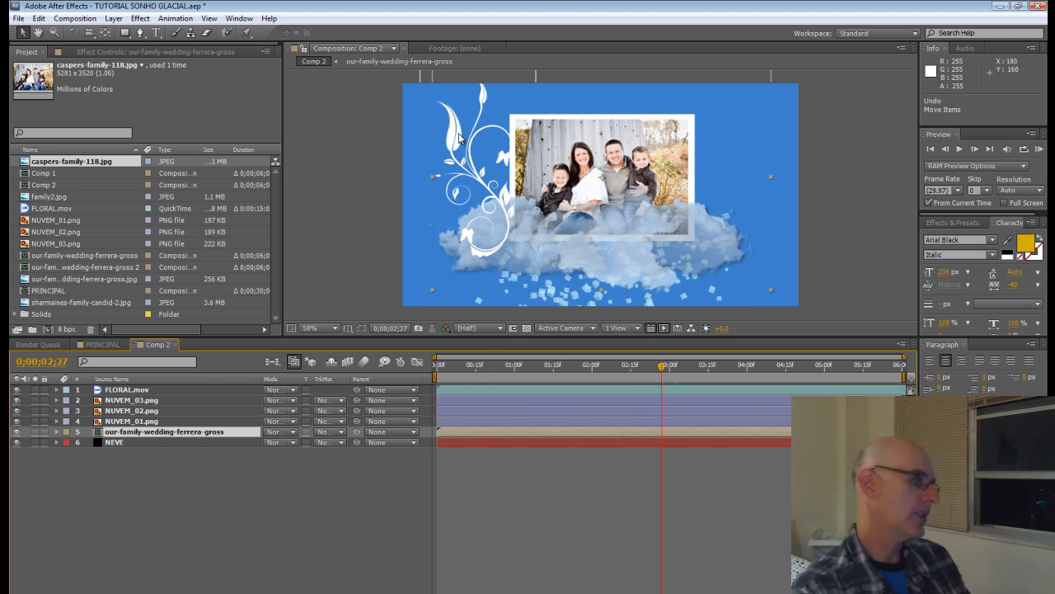
pyautogui.click(174, 387)
pyautogui.click(74, 33)
pyautogui.moveTo(452, 134); pyautogui.dragTo(722, 39)
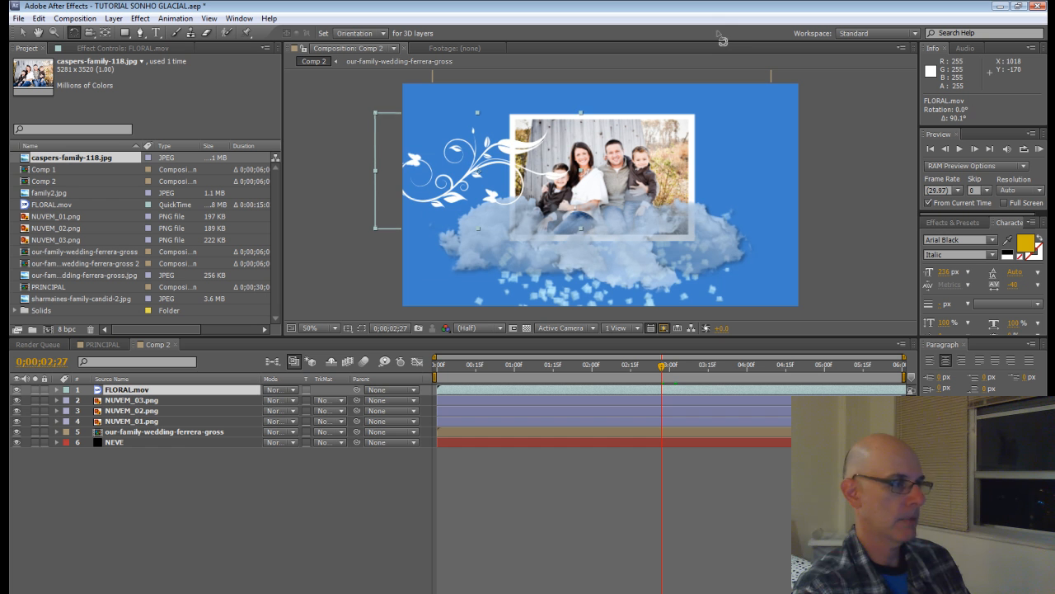
pyautogui.click(23, 32)
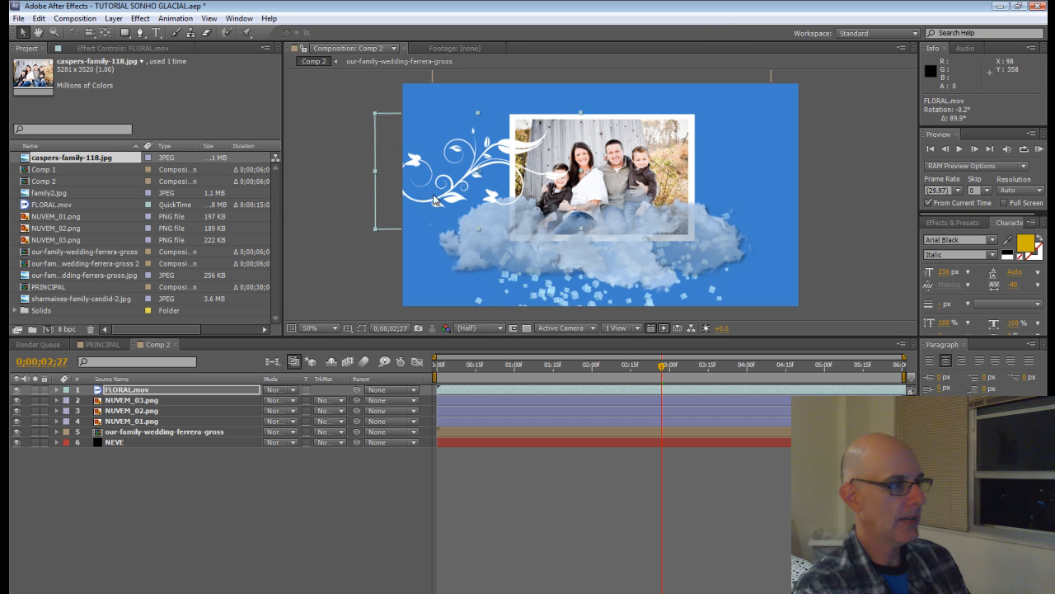
pyautogui.moveTo(498, 146); pyautogui.dragTo(727, 219)
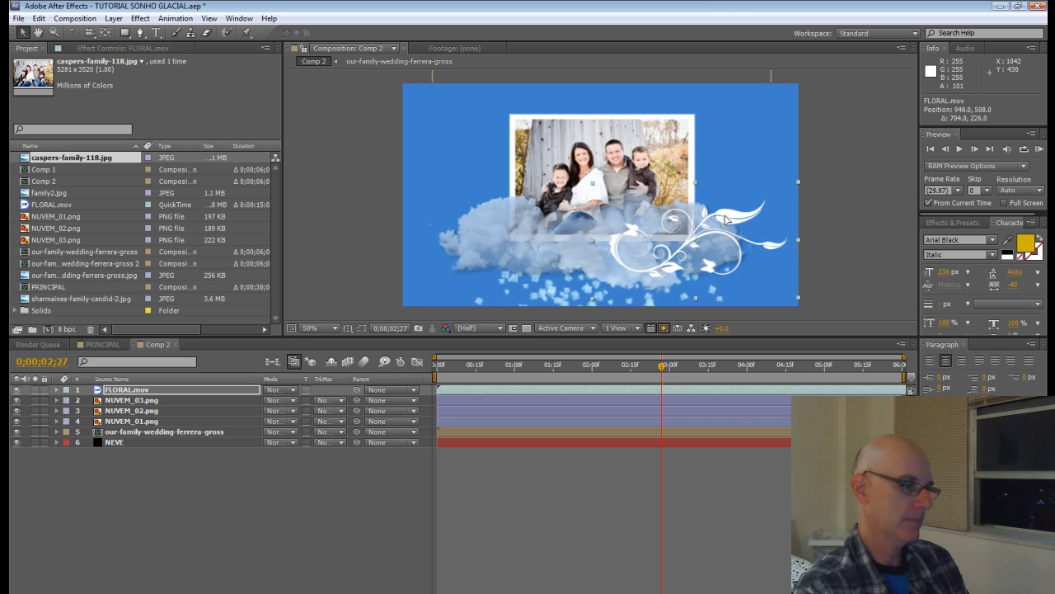
pyautogui.click(657, 369)
pyautogui.moveTo(657, 368); pyautogui.dragTo(710, 374)
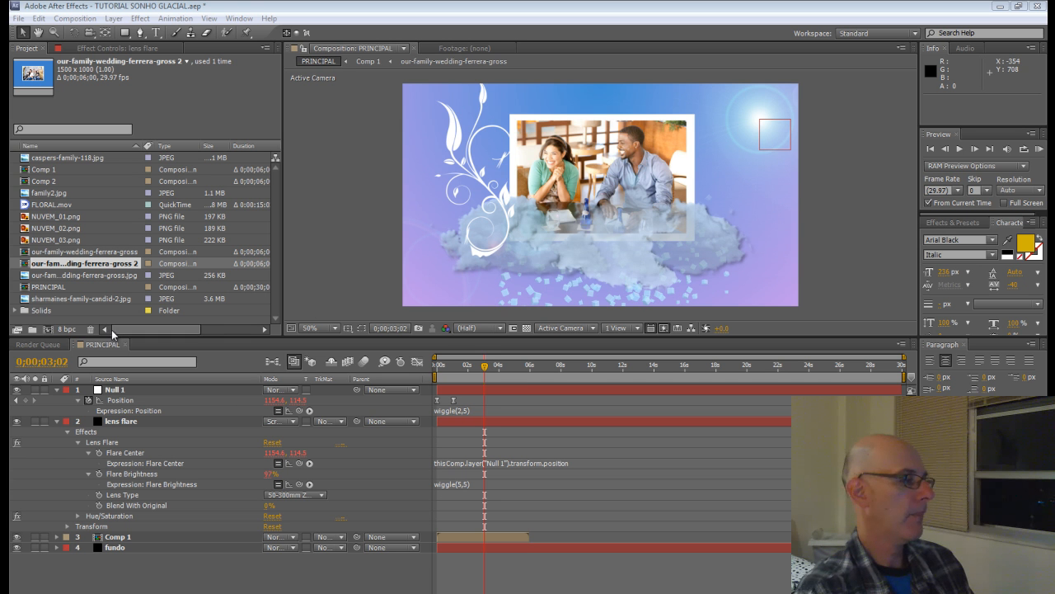
# In the PRINCIPAL composition, show the layer switches and collapse the lens flare and Null 1 properties
pyautogui.click(145, 538)
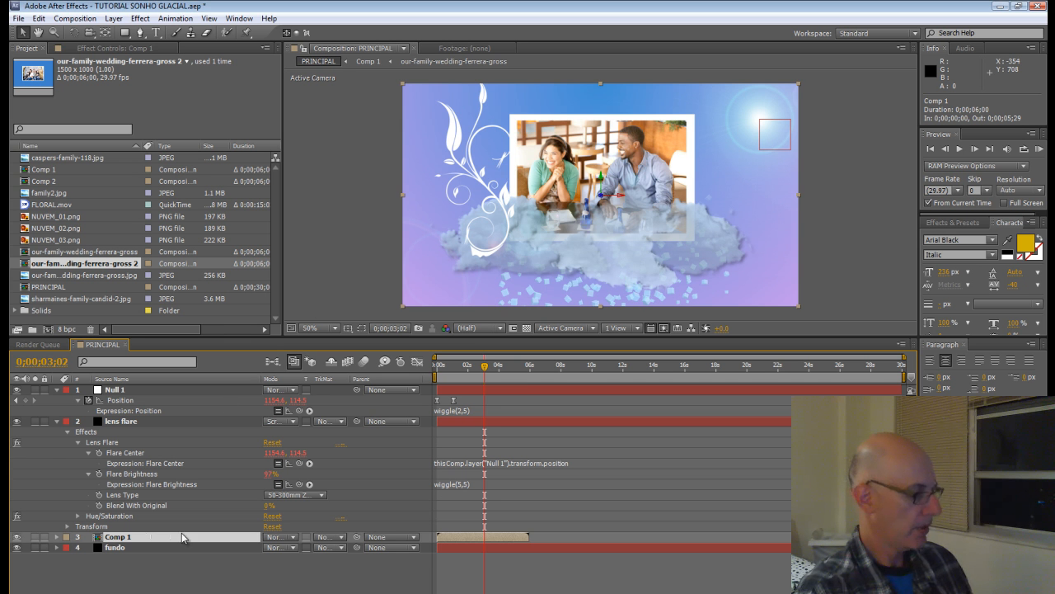
pyautogui.press('F4')
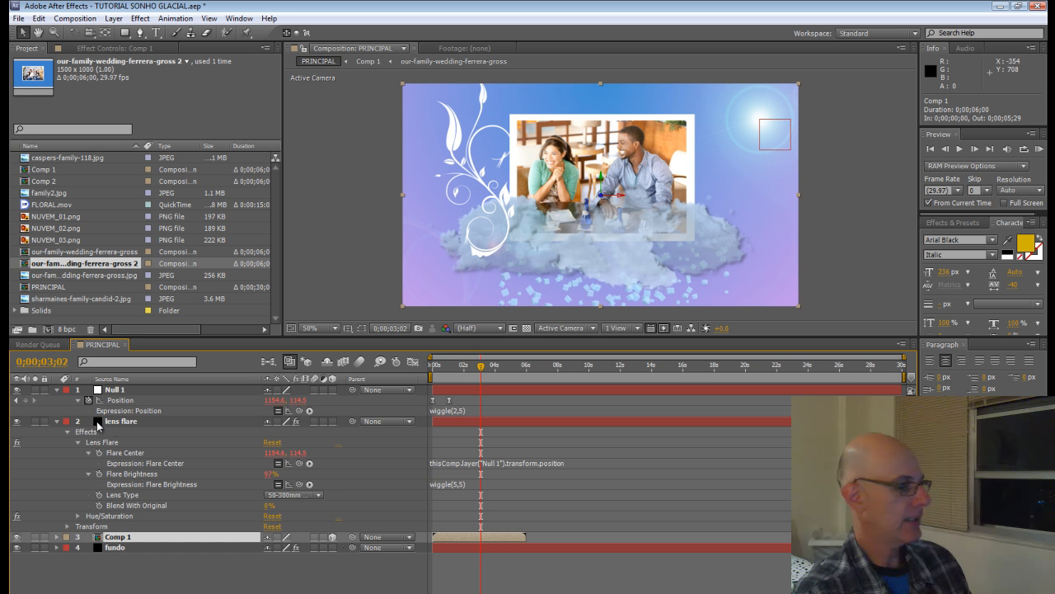
pyautogui.click(57, 421)
pyautogui.click(56, 389)
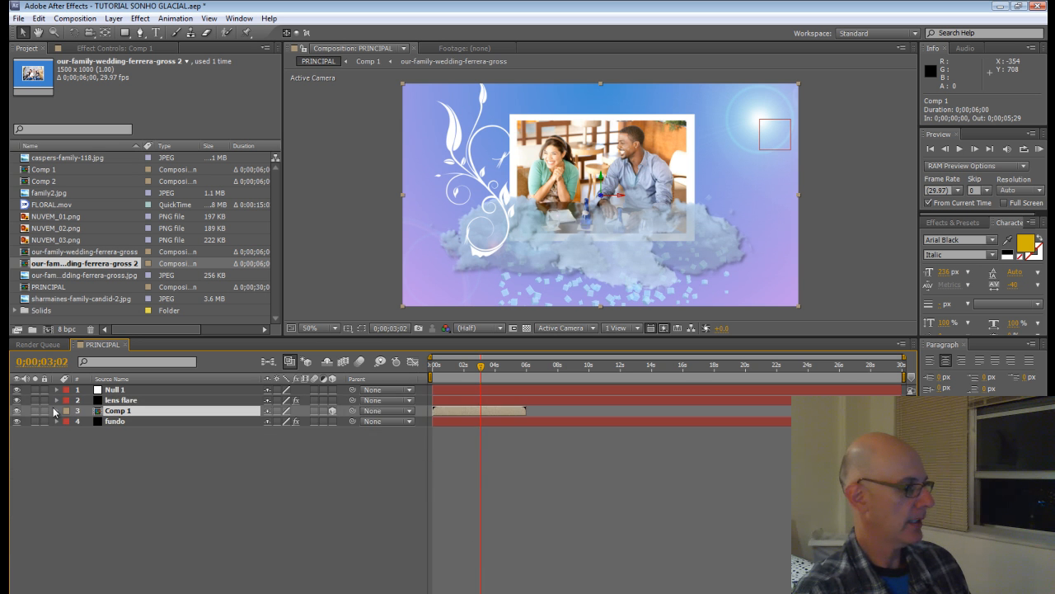
# Add Comp 2 to PRINCIPAL directly above the Comp 1 layer and make it a 3D layer
pyautogui.click(63, 182)
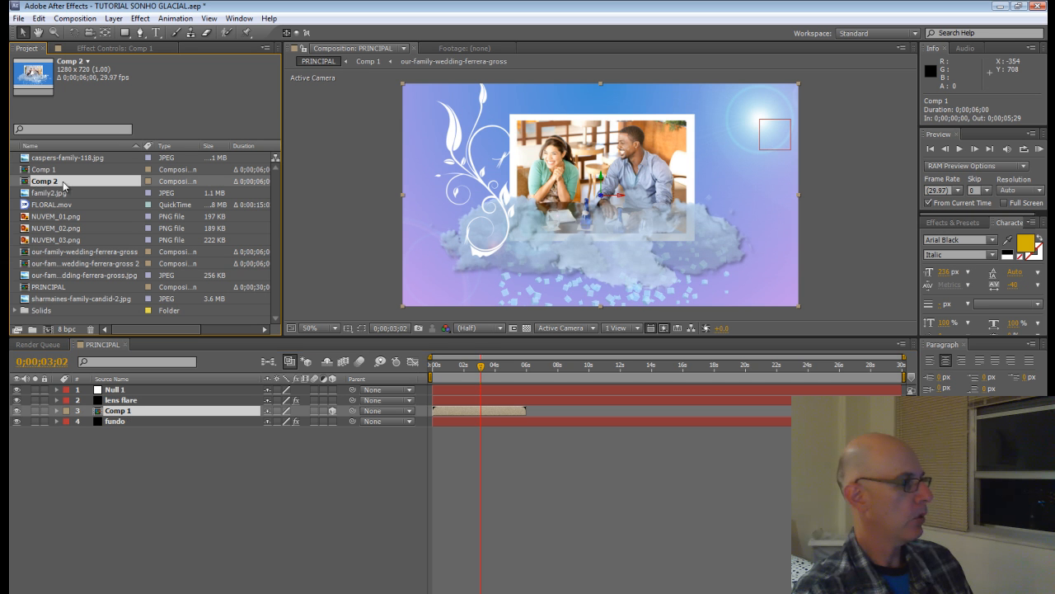
pyautogui.moveTo(47, 184); pyautogui.dragTo(111, 406)
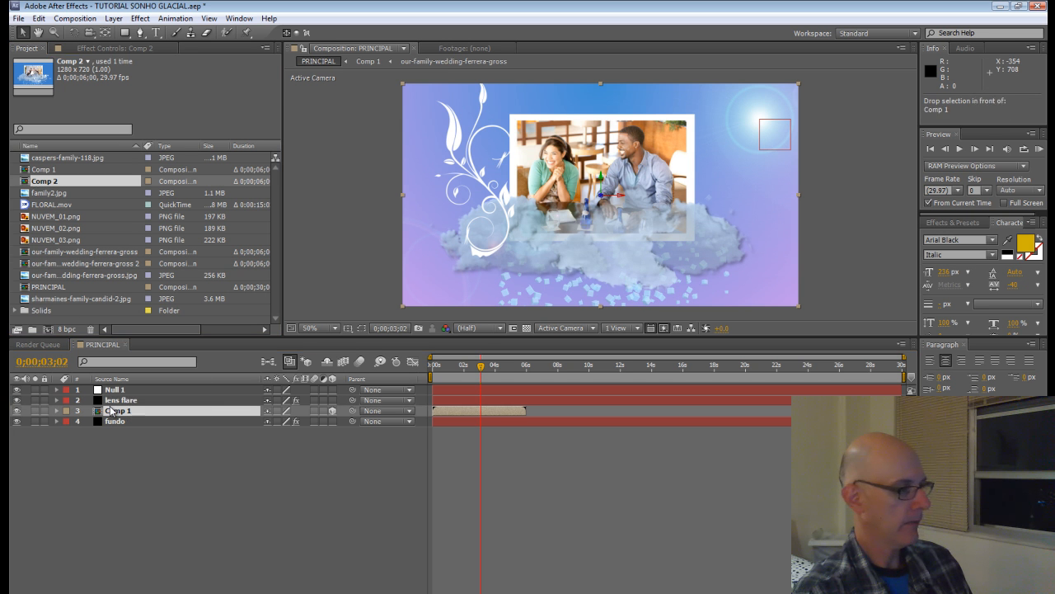
pyautogui.moveTo(332, 411); pyautogui.dragTo(334, 420)
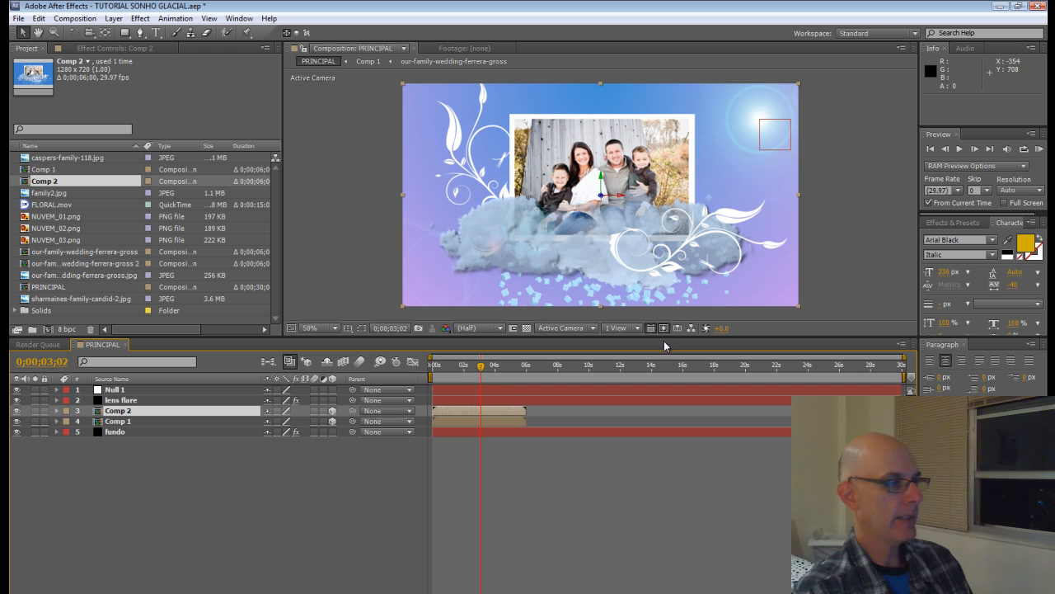
# Set Comp 2's position to 1866, 1100, 0 and shift the layer in time to start at 0;00;05;14
pyautogui.moveTo(605, 183); pyautogui.dragTo(608, 176)
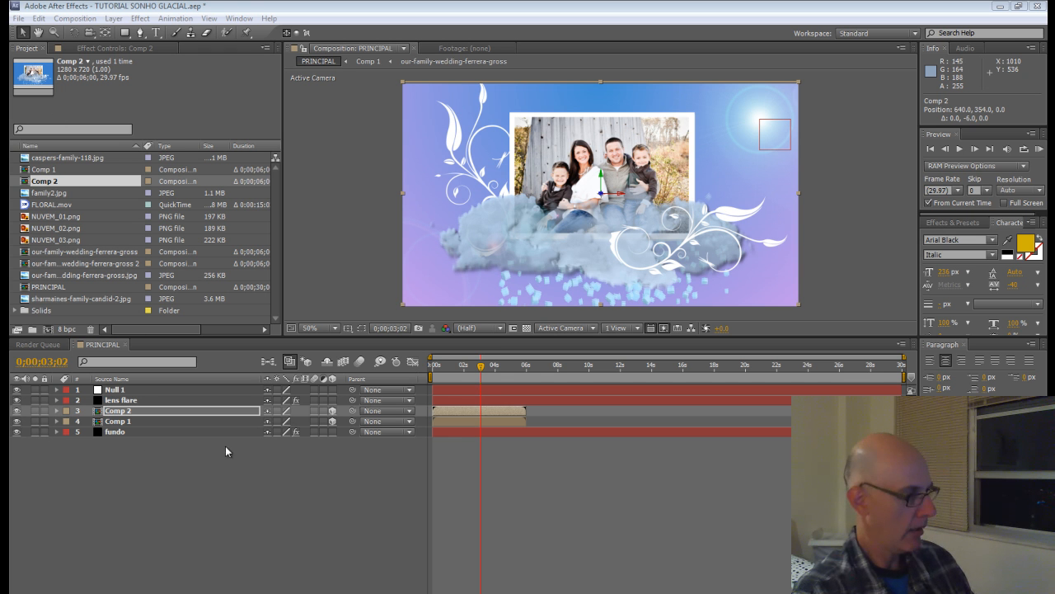
pyautogui.click(131, 412)
pyautogui.press('p')
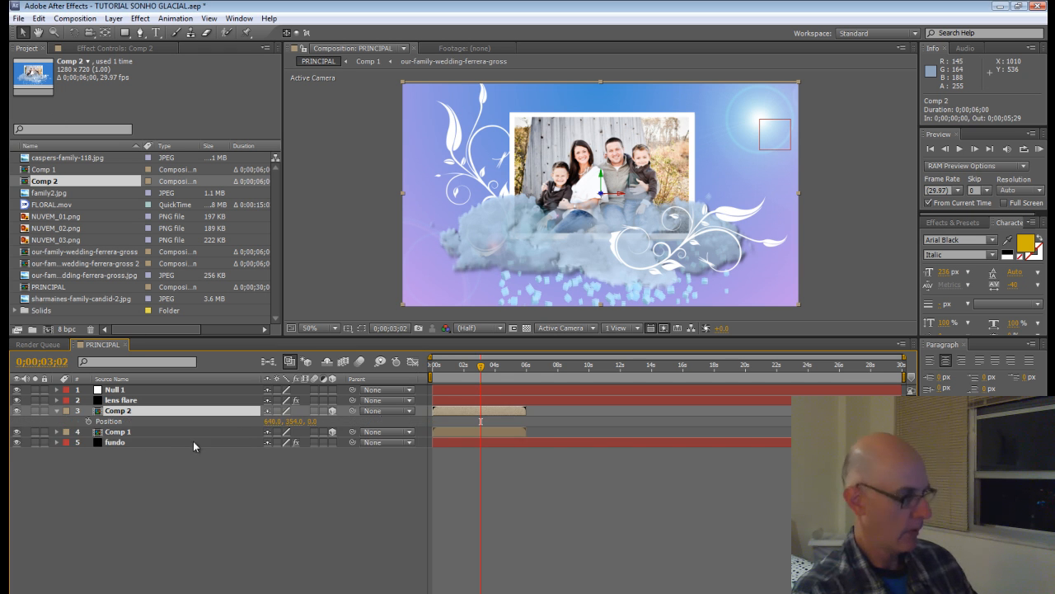
pyautogui.moveTo(272, 422); pyautogui.dragTo(436, 421)
pyautogui.moveTo(298, 422); pyautogui.dragTo(654, 524)
pyautogui.moveTo(445, 412); pyautogui.dragTo(531, 417)
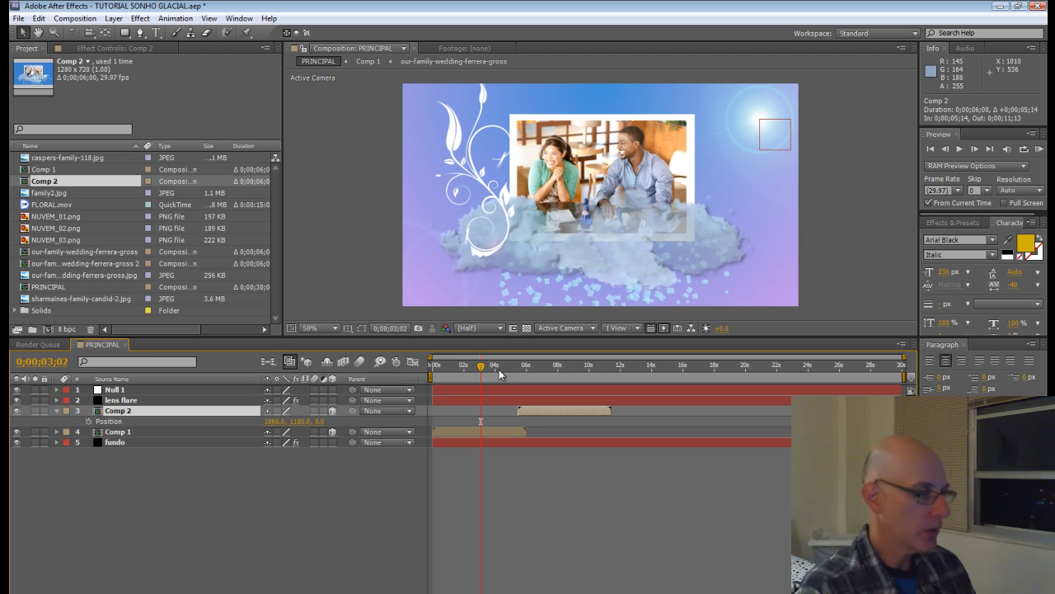
pyautogui.moveTo(487, 368); pyautogui.dragTo(519, 418)
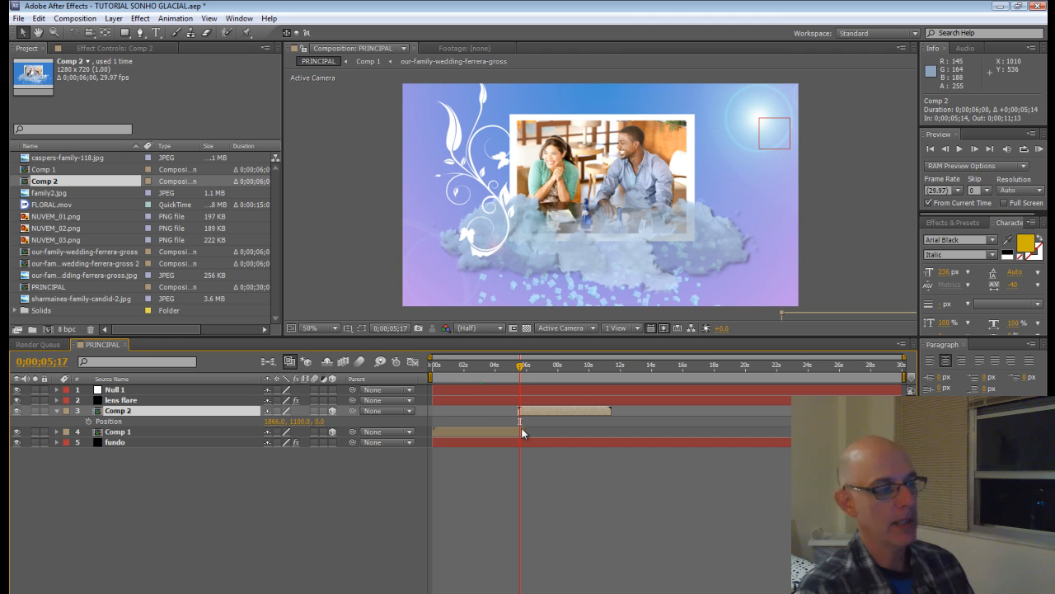
# Add a two-node camera with the 50mm preset to the PRINCIPAL composition
pyautogui.click(113, 19)
pyautogui.moveTo(123, 35)
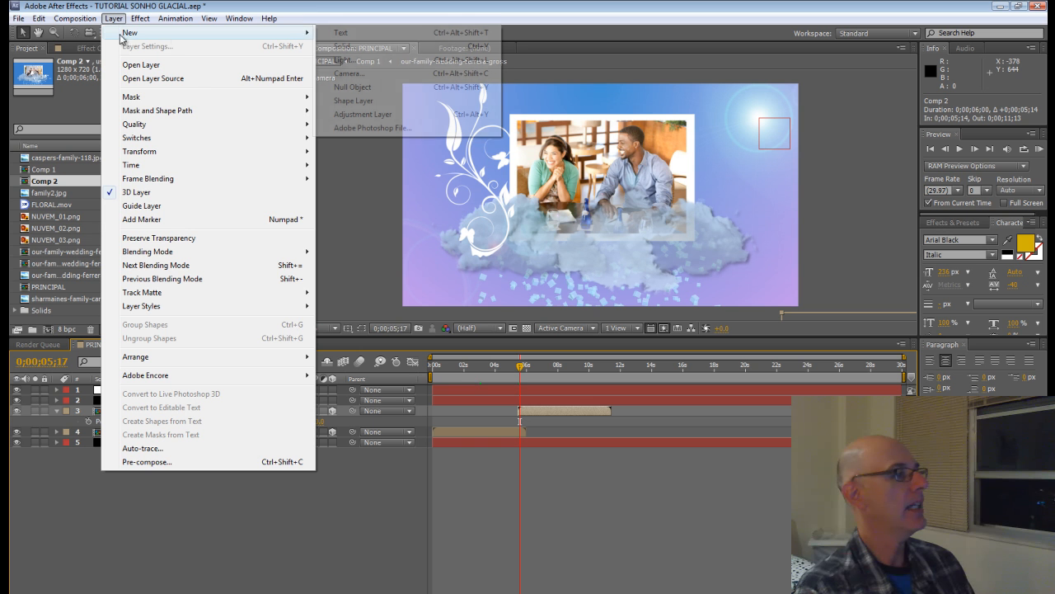
pyautogui.click(359, 74)
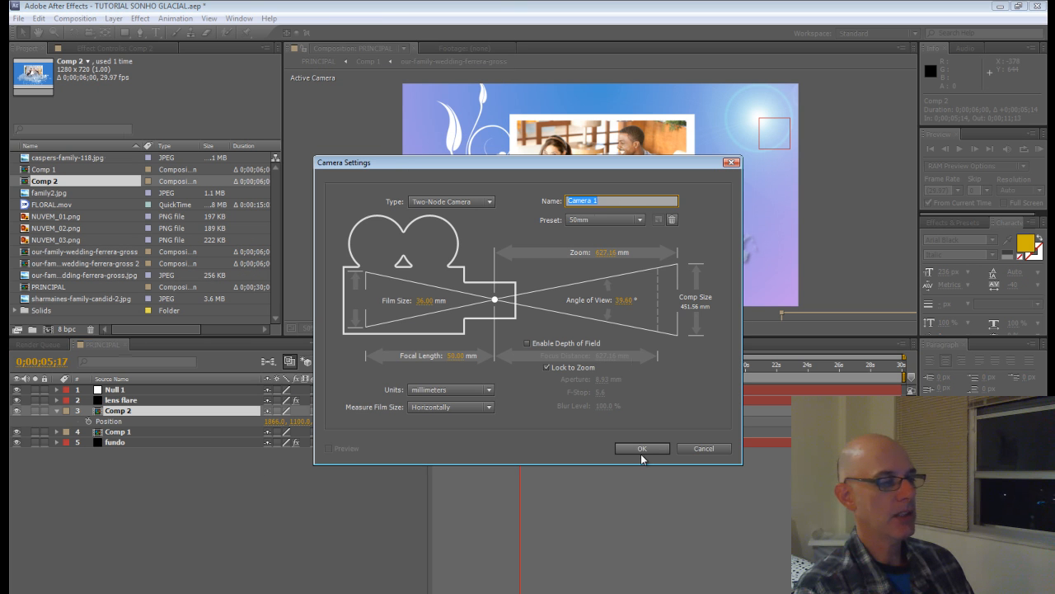
pyautogui.click(641, 450)
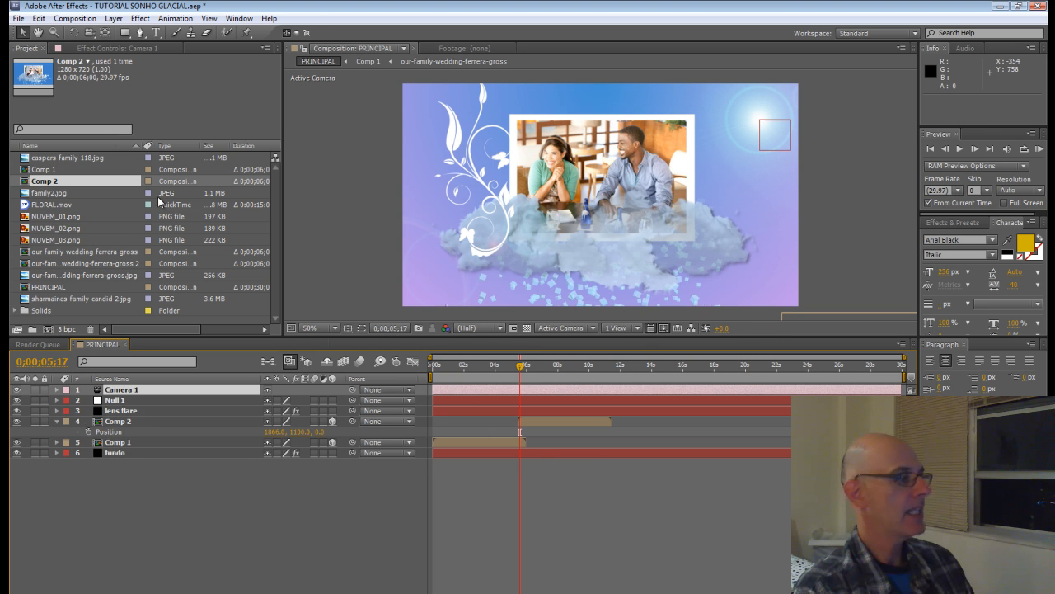
# Add a null object, make it a 3D layer, and parent Camera 1 to it
pyautogui.click(113, 18)
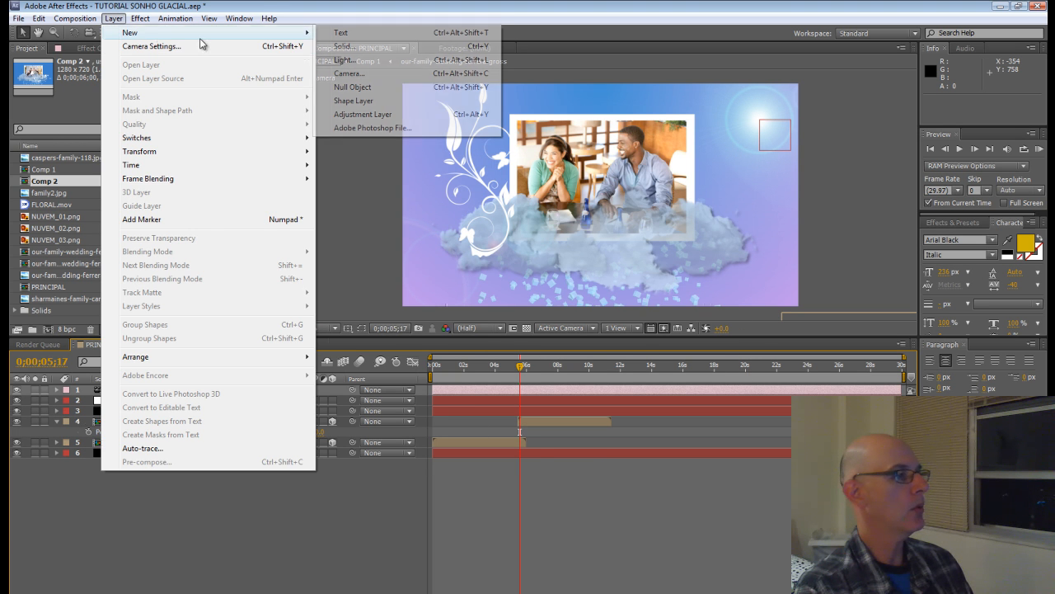
pyautogui.click(346, 88)
pyautogui.click(332, 389)
pyautogui.moveTo(352, 400); pyautogui.dragTo(138, 394)
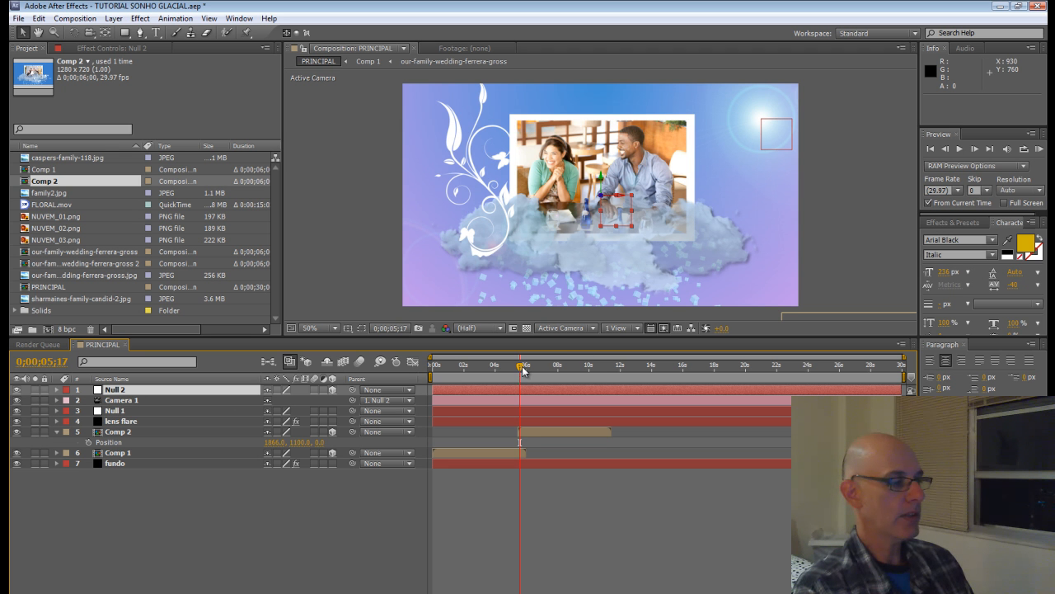
# Keyframe Null 2's position at 0;00;01;08, and at 0;00;00;00 with its Z position set to 1732
pyautogui.moveTo(523, 370); pyautogui.dragTo(428, 374)
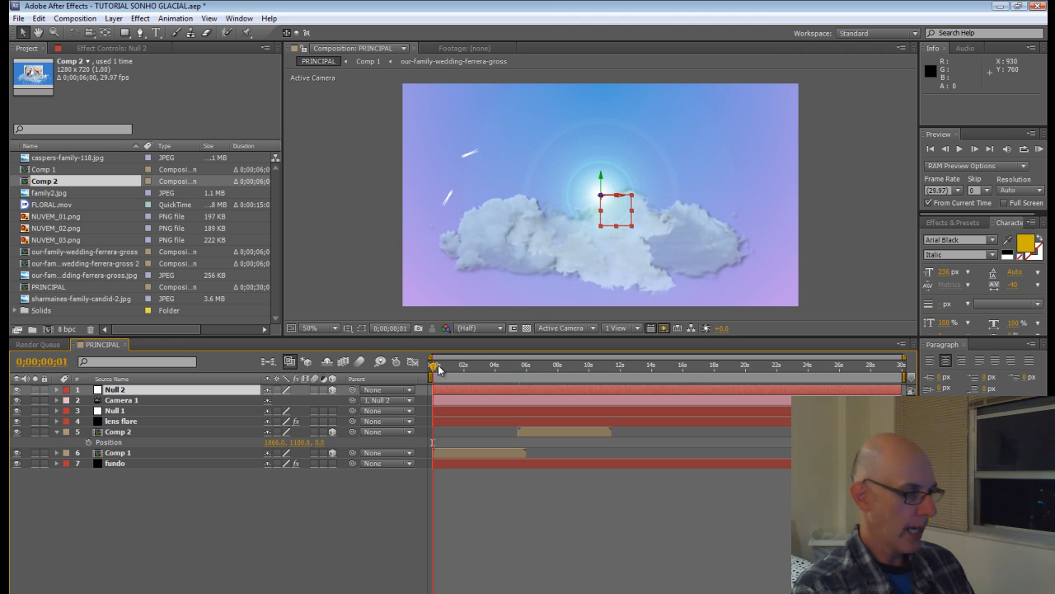
pyautogui.moveTo(438, 369); pyautogui.dragTo(454, 366)
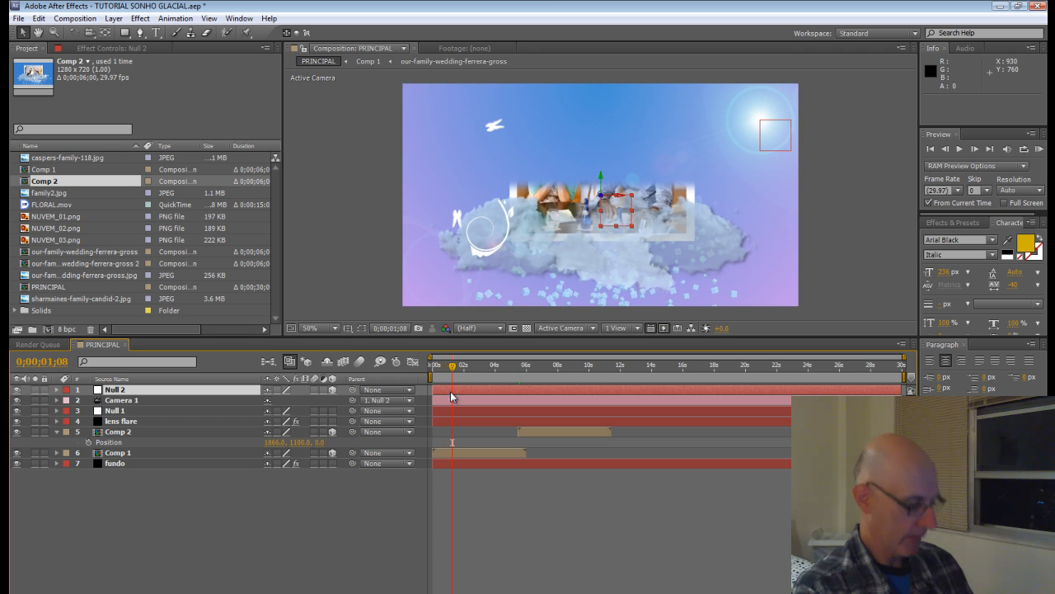
pyautogui.press('p')
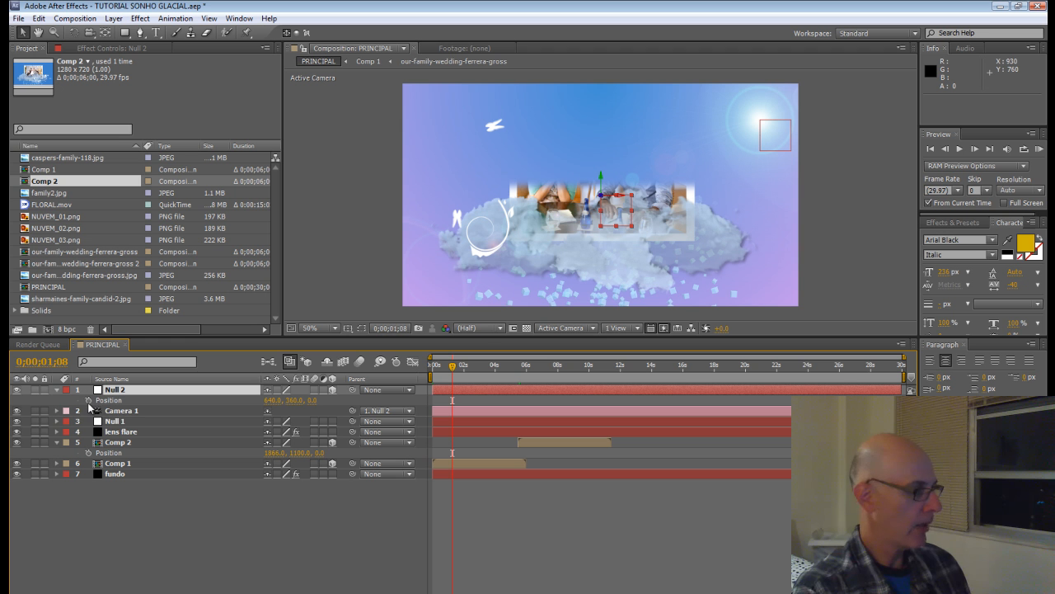
pyautogui.click(88, 400)
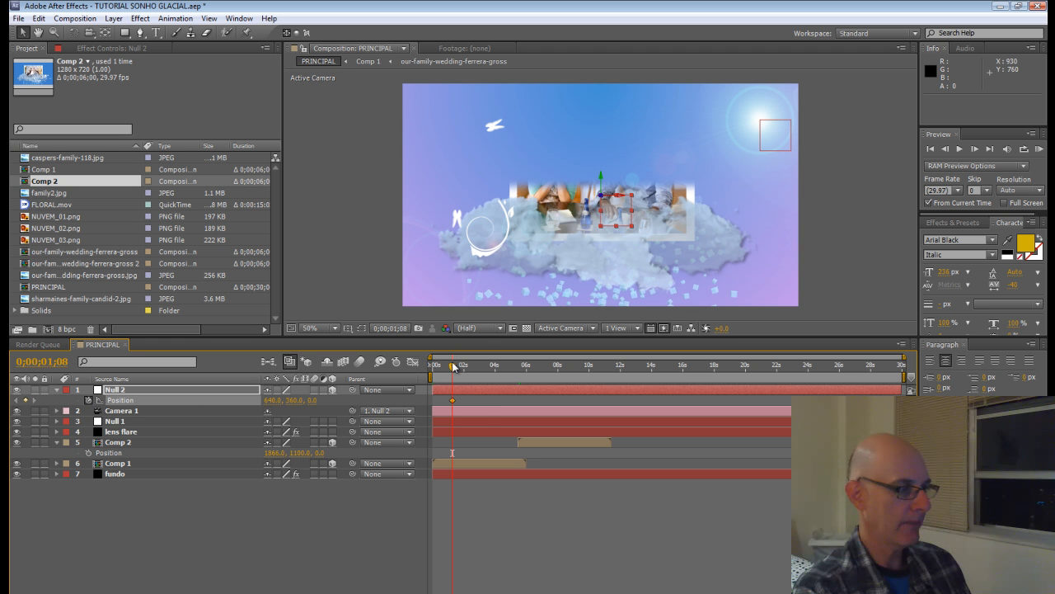
pyautogui.moveTo(452, 367); pyautogui.dragTo(431, 368)
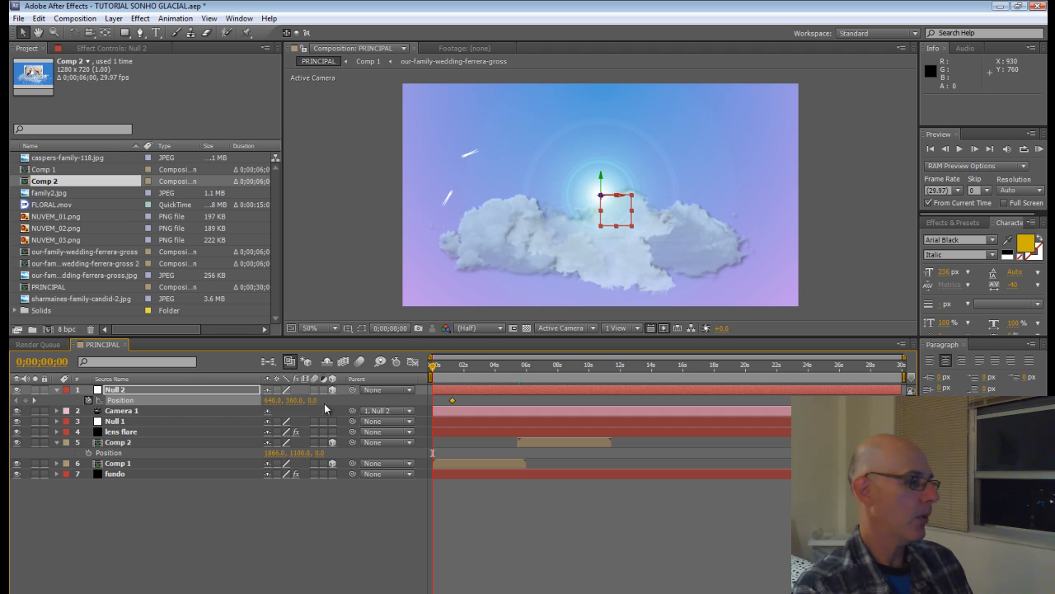
pyautogui.moveTo(313, 404); pyautogui.dragTo(394, 404)
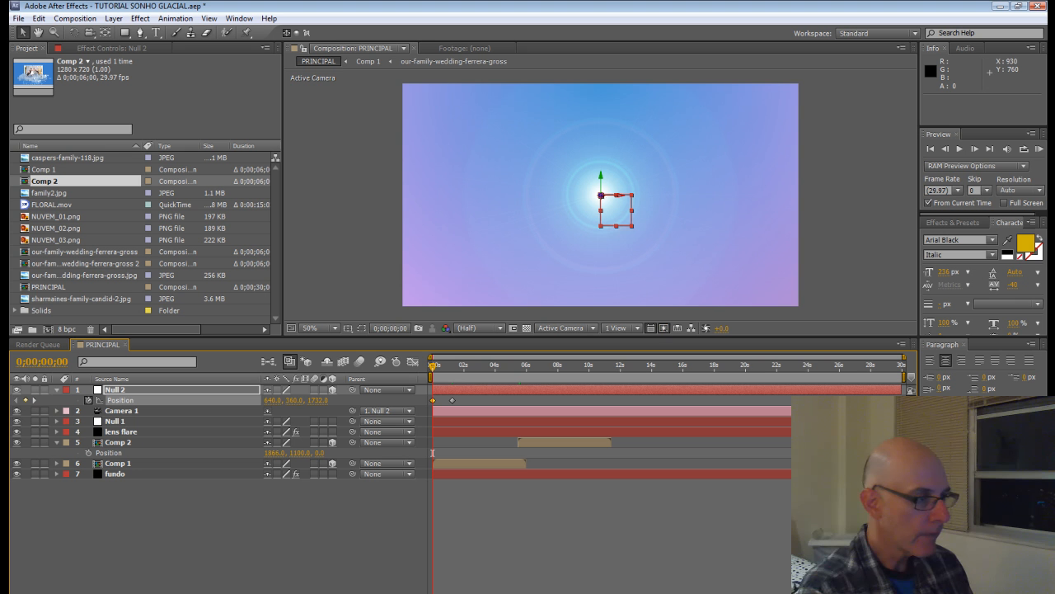
# Shift Comp 2 to start at 0;00;05;08 and add a position keyframe for Null 2 at 0;00;05;11
pyautogui.moveTo(437, 371); pyautogui.dragTo(518, 381)
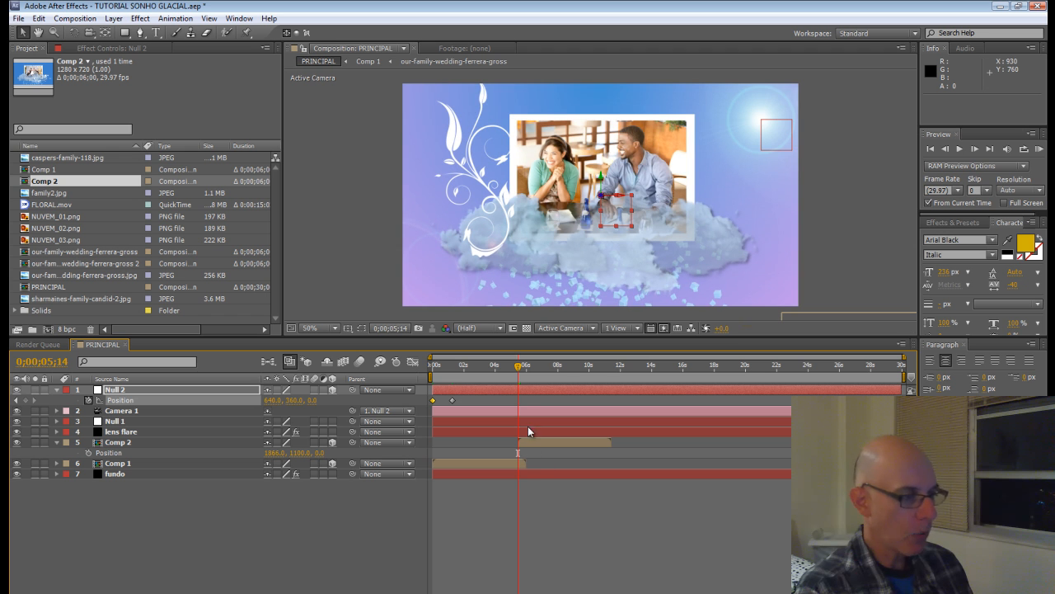
pyautogui.moveTo(540, 446); pyautogui.dragTo(537, 444)
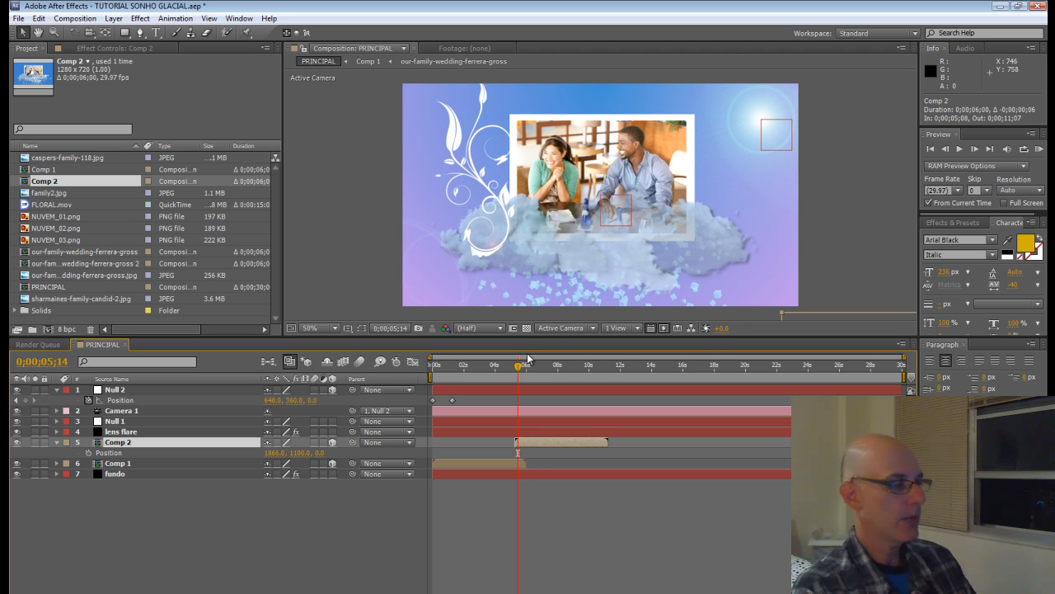
pyautogui.moveTo(518, 368); pyautogui.dragTo(516, 368)
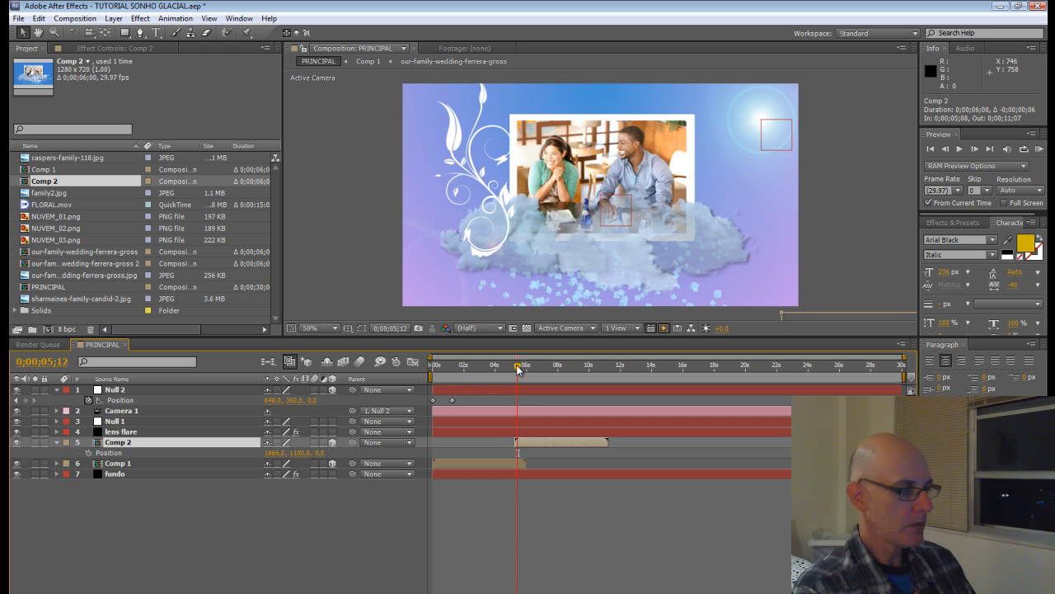
pyautogui.click(25, 400)
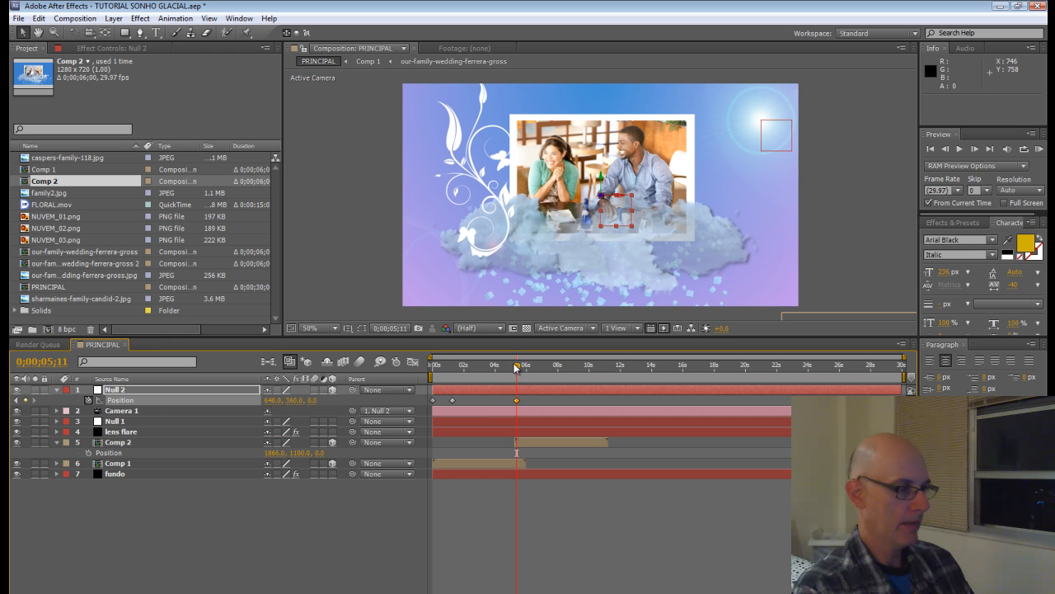
# Add a position keyframe for Null 2 at 0;00;05;28 with the position set to 1840, 1132, 0
pyautogui.moveTo(522, 368); pyautogui.dragTo(525, 368)
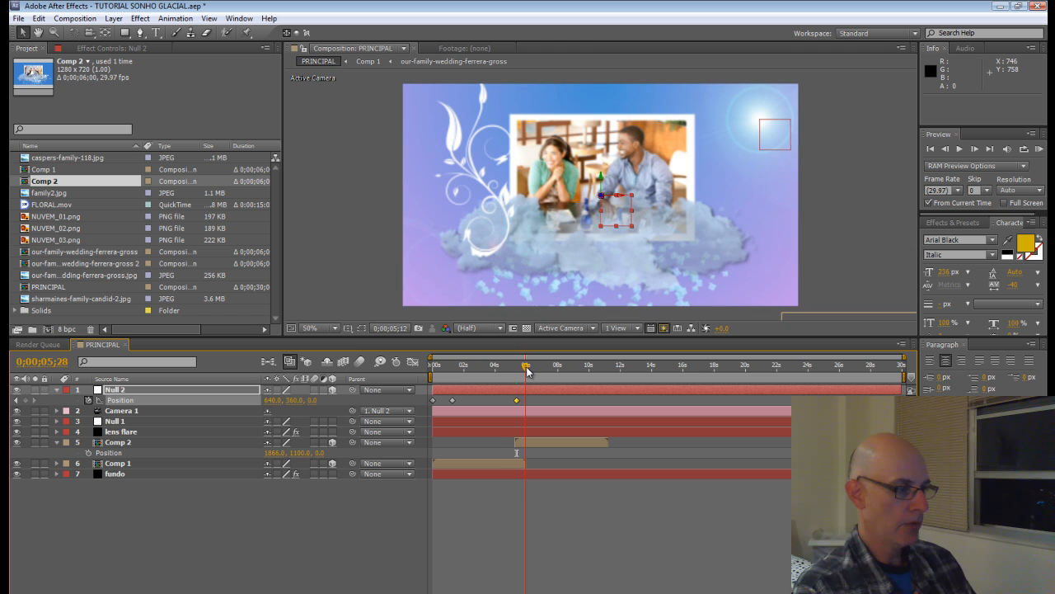
pyautogui.moveTo(271, 402); pyautogui.dragTo(871, 401)
pyautogui.moveTo(748, 416); pyautogui.dragTo(970, 416)
pyautogui.moveTo(297, 402); pyautogui.dragTo(747, 426)
pyautogui.moveTo(277, 402); pyautogui.dragTo(449, 398)
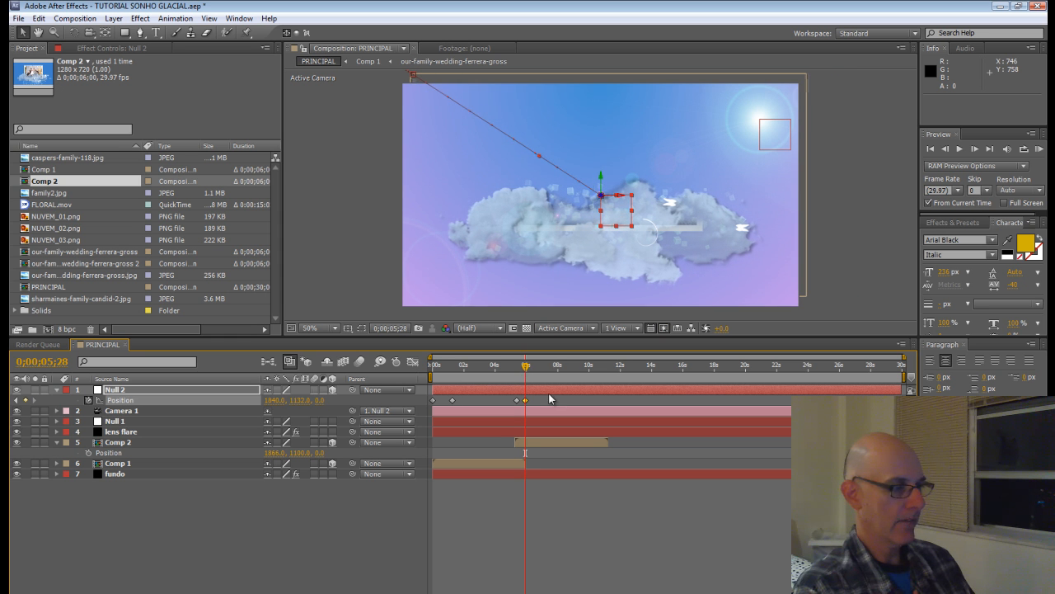
# Apply Easy Ease to all four of Null 2's position keyframes
pyautogui.moveTo(545, 398); pyautogui.dragTo(407, 409)
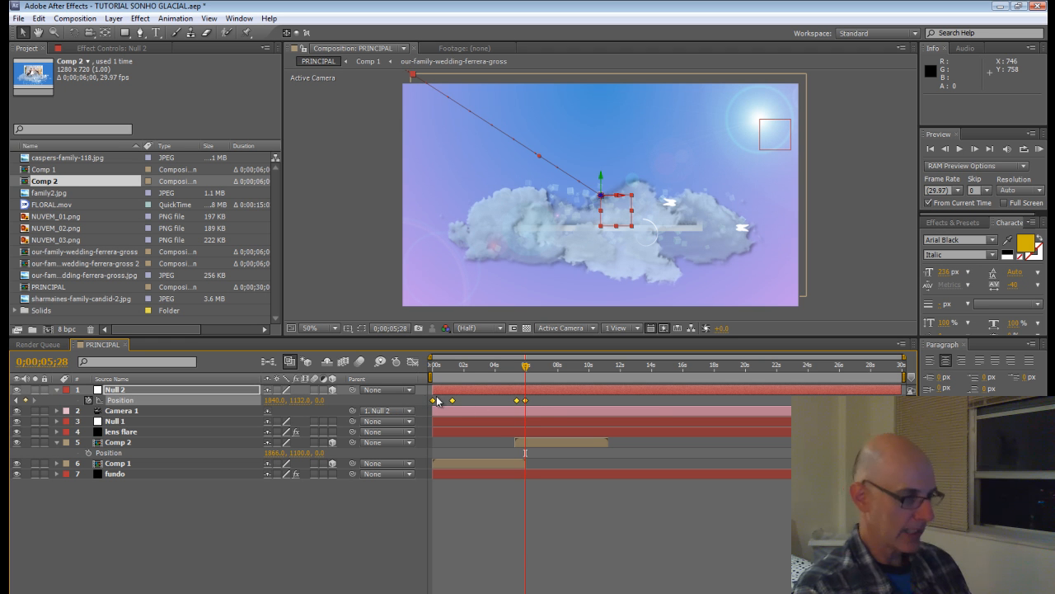
pyautogui.rightClick(517, 403)
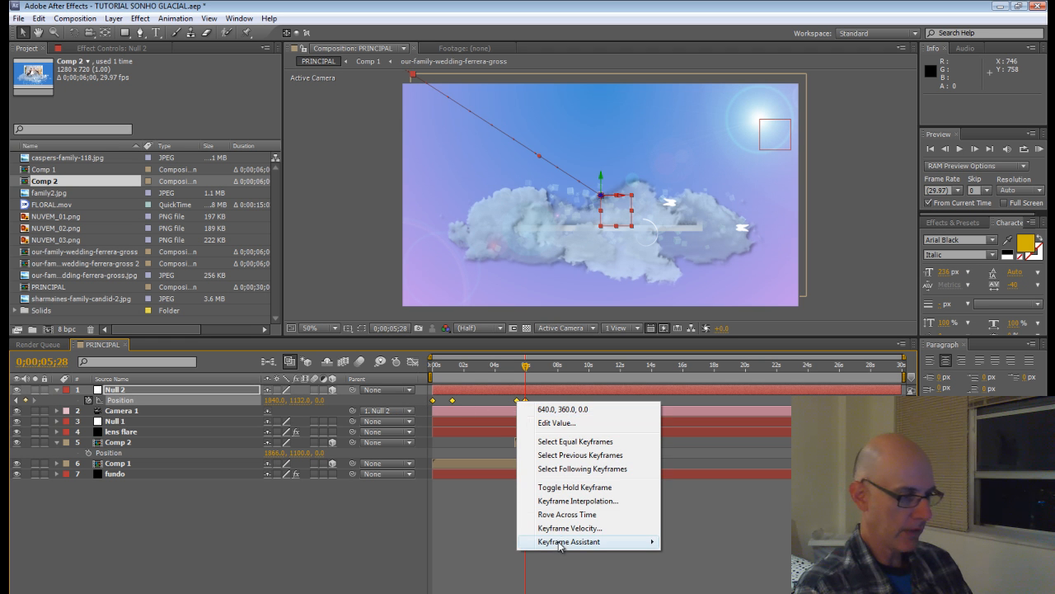
pyautogui.moveTo(569, 542)
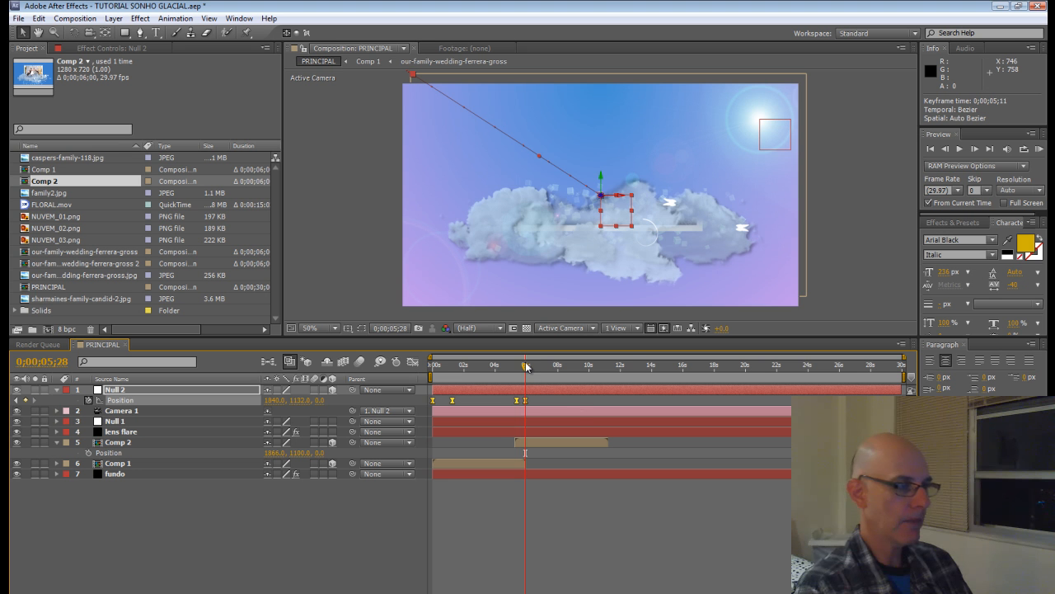
# Move Null 2's last position keyframe to 0;00;06;04 and check the camera's arrival at the Comp 2 photo
pyautogui.moveTo(525, 367)
pyautogui.mouseDown()
pyautogui.moveTo(429, 371)
pyautogui.moveTo(553, 377)
pyautogui.moveTo(534, 373)
pyautogui.mouseUp()
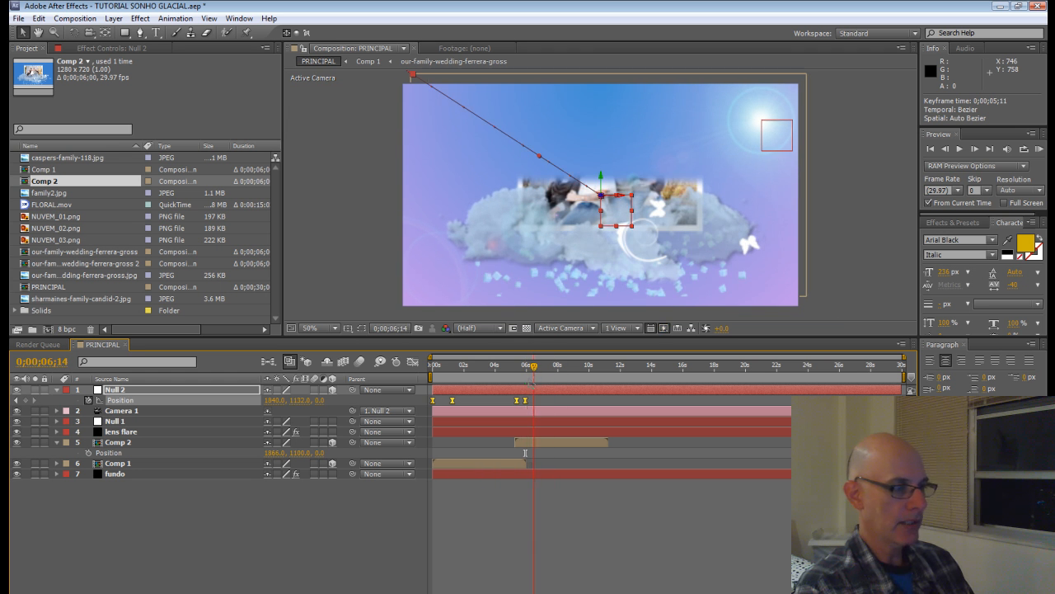
pyautogui.moveTo(525, 452); pyautogui.dragTo(534, 453)
pyautogui.moveTo(517, 402); pyautogui.dragTo(514, 403)
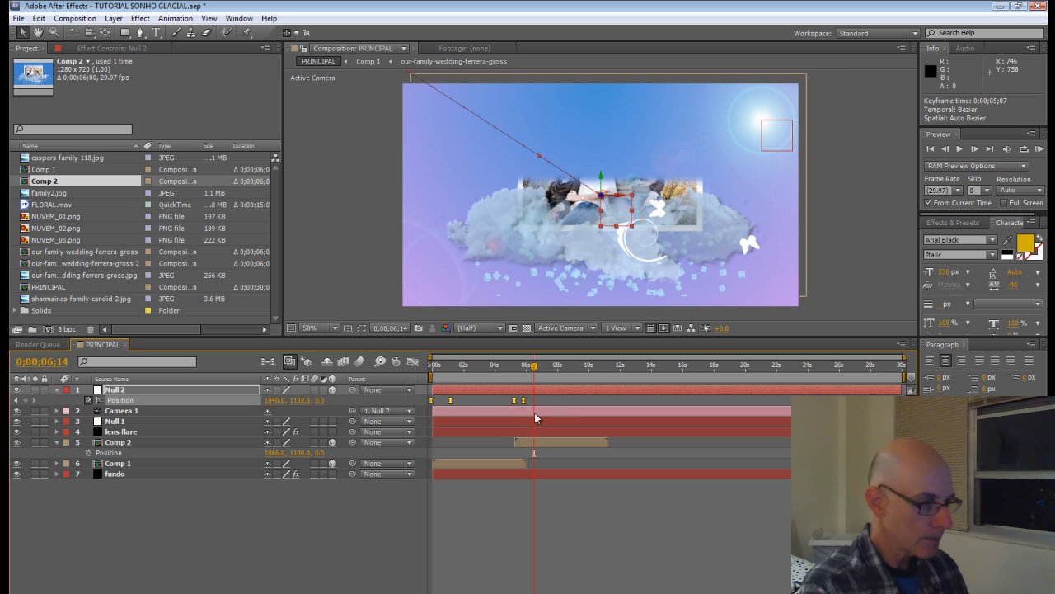
pyautogui.click(547, 401)
pyautogui.moveTo(515, 401); pyautogui.dragTo(560, 378)
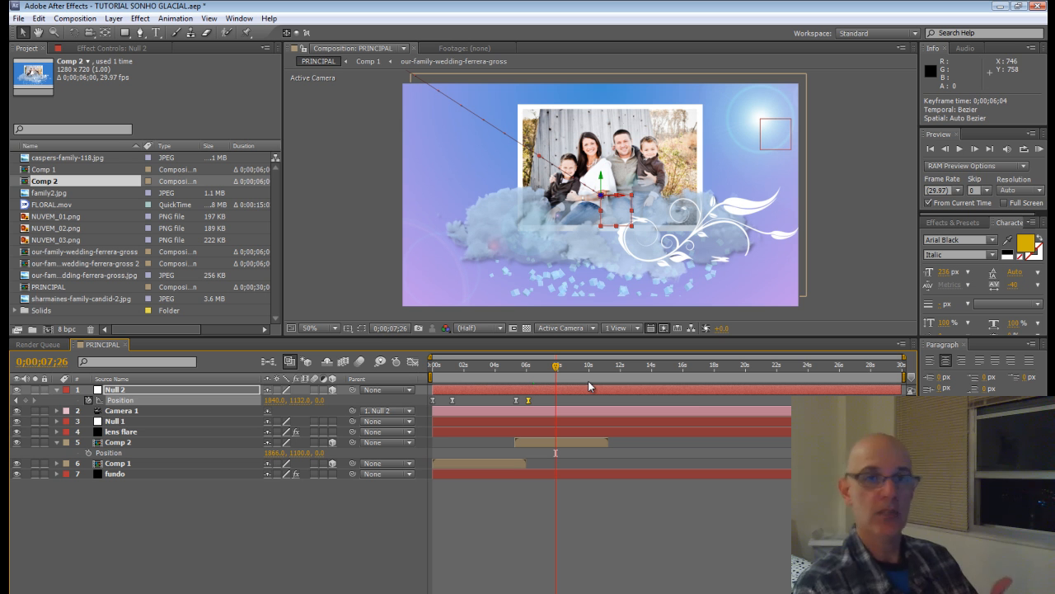